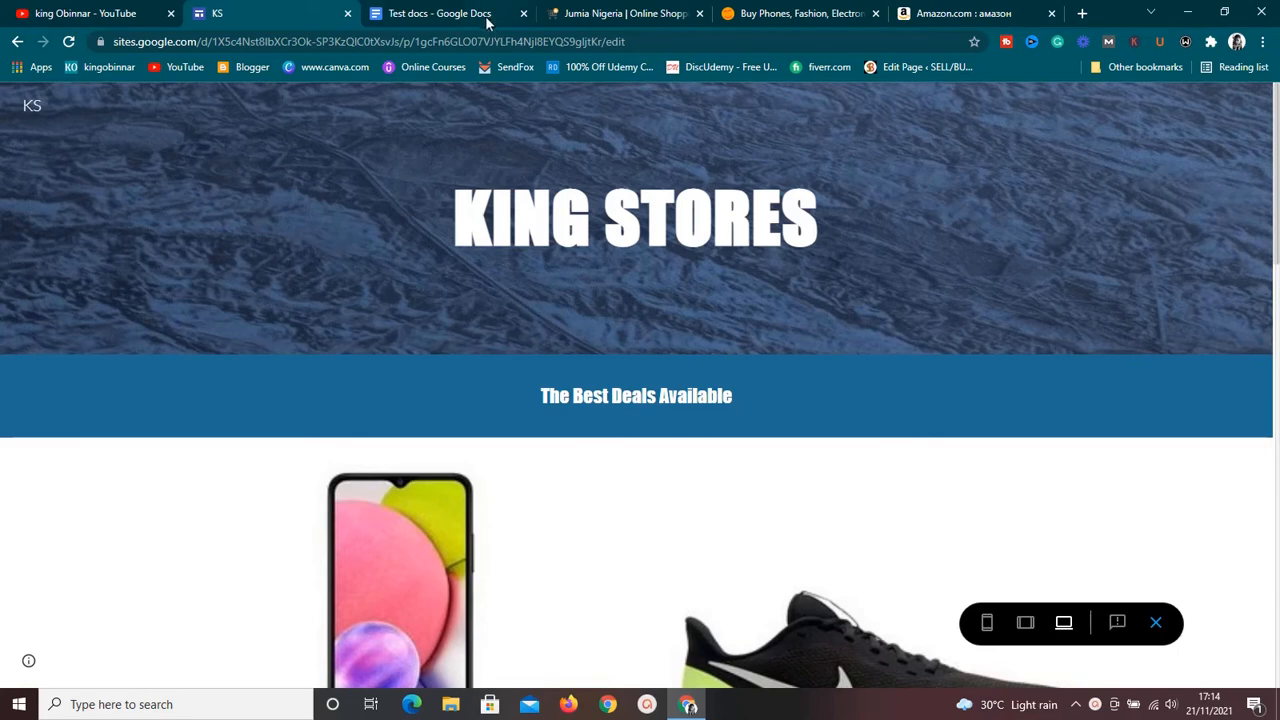
Step: Look over the Test docs document and the uploads on the YouTube channel's videos page
click(484, 15)
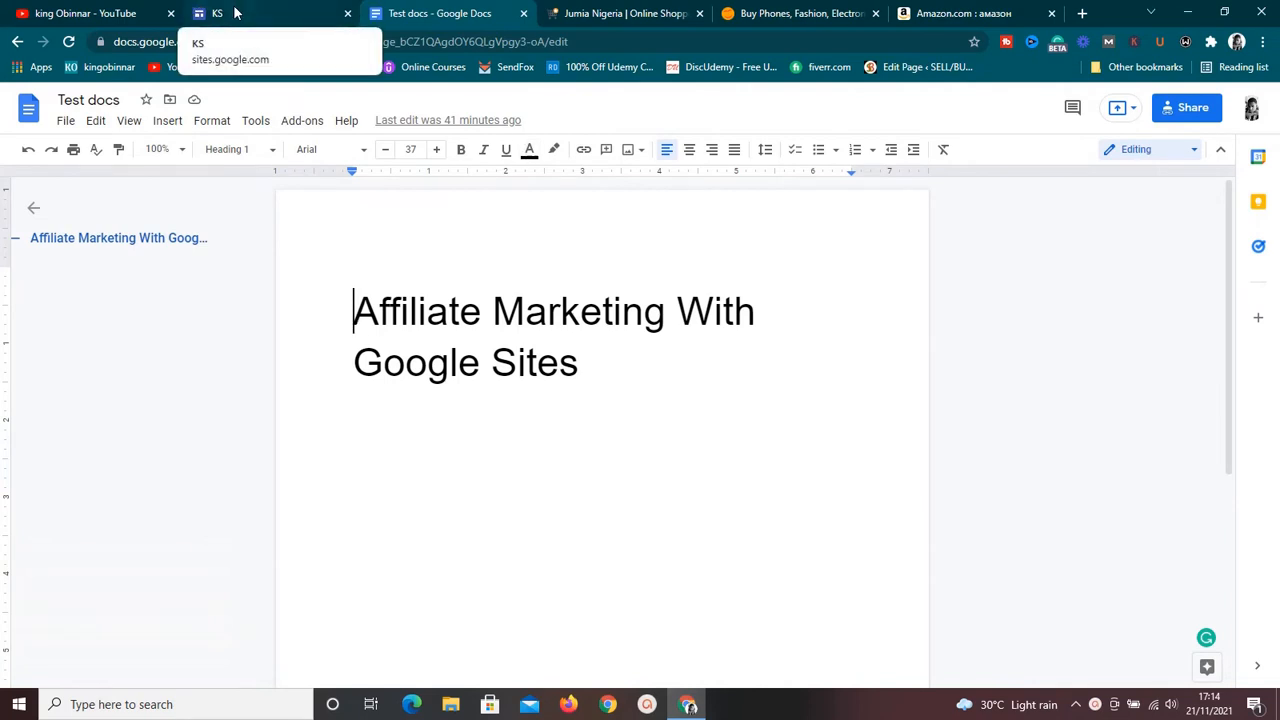
click(60, 10)
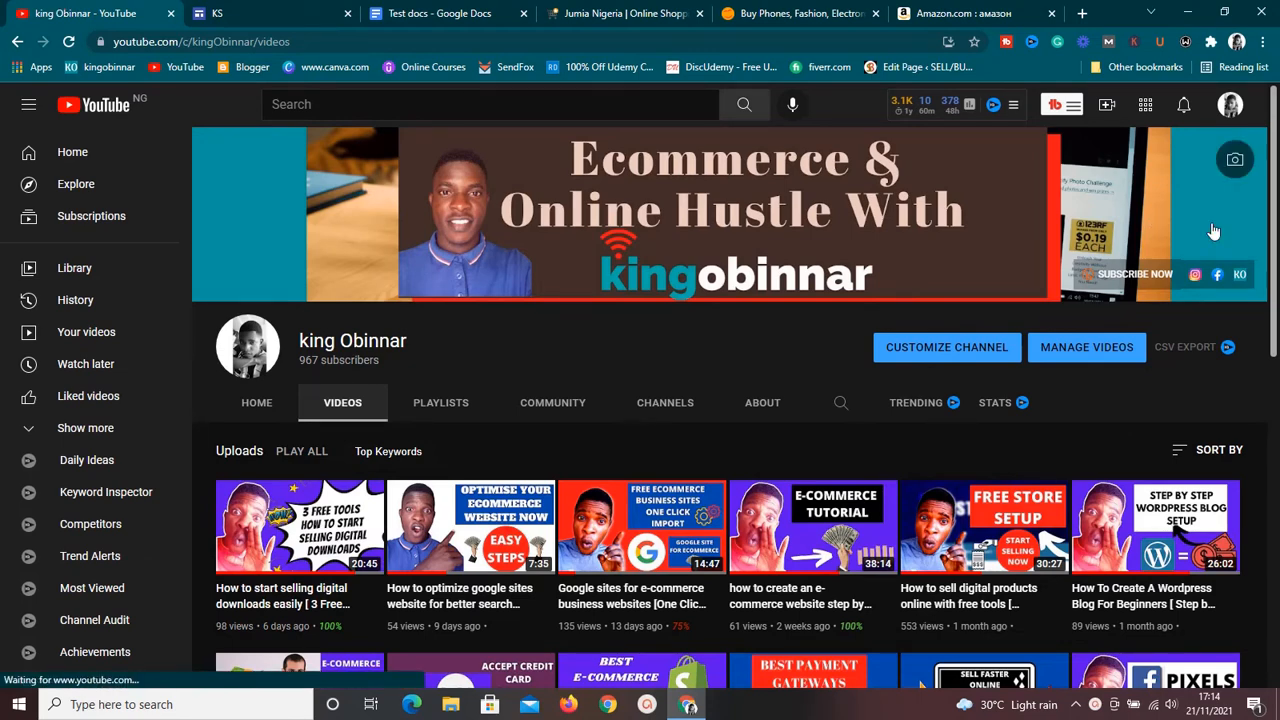
mouse_move(1273, 235)
mouse_down()
mouse_move(1273, 434)
mouse_move(1273, 233)
mouse_up()
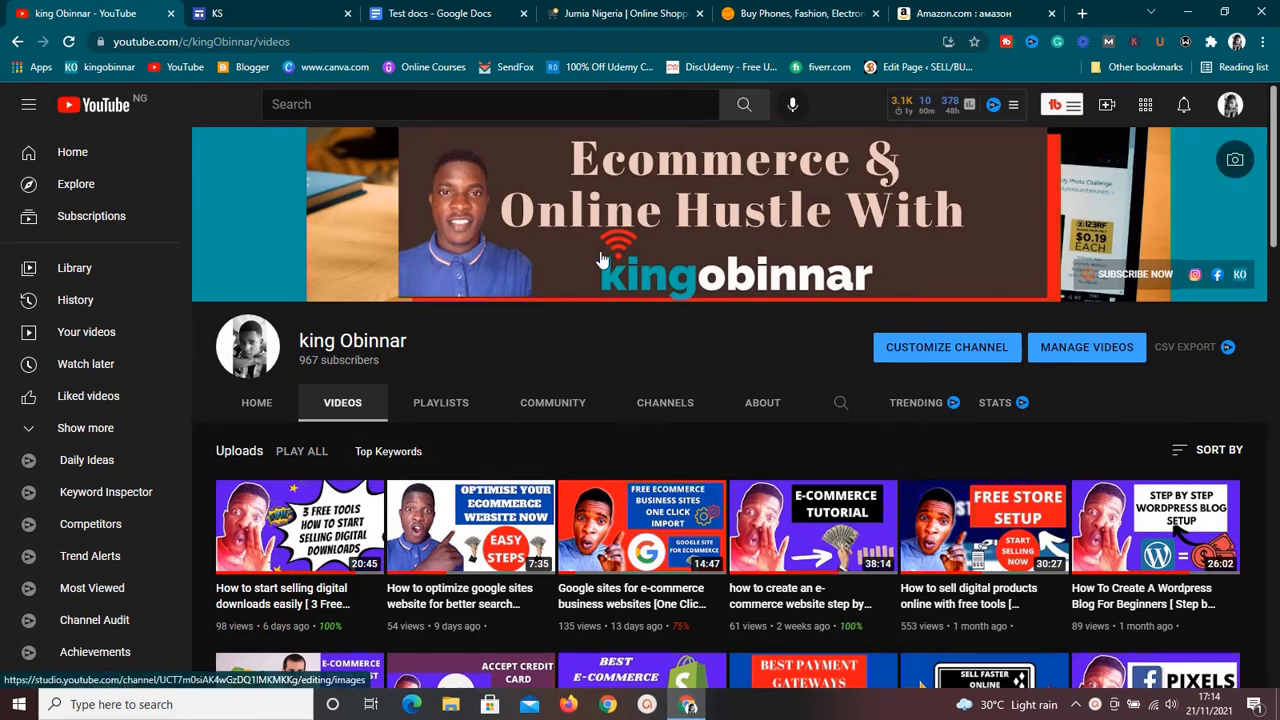
click(450, 10)
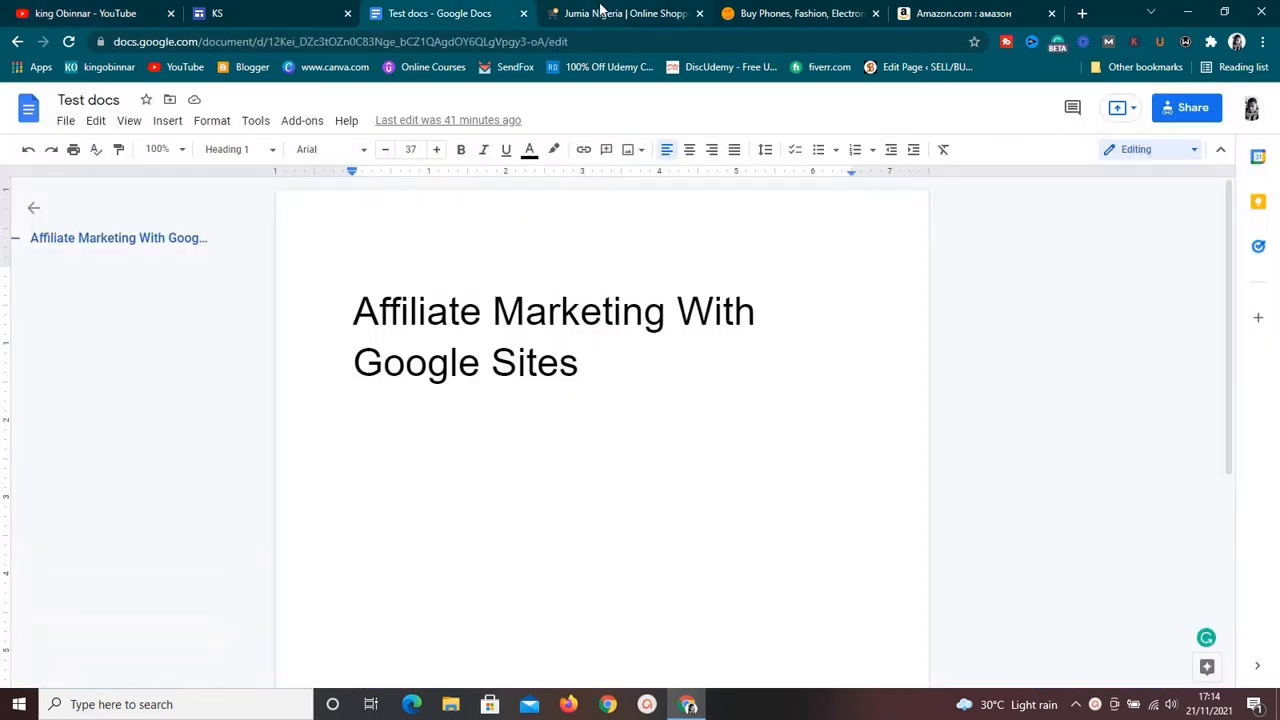
Step: Look through the Jumia, Konga and Amazon store pages
click(598, 10)
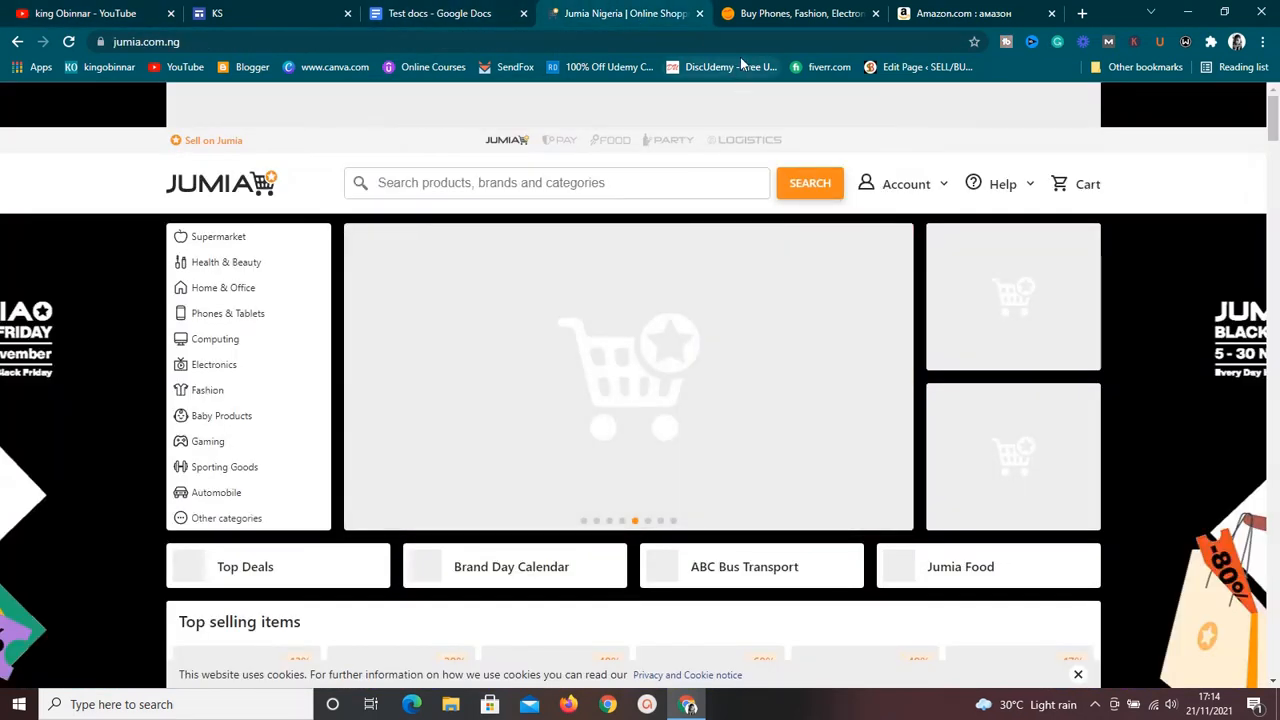
click(762, 12)
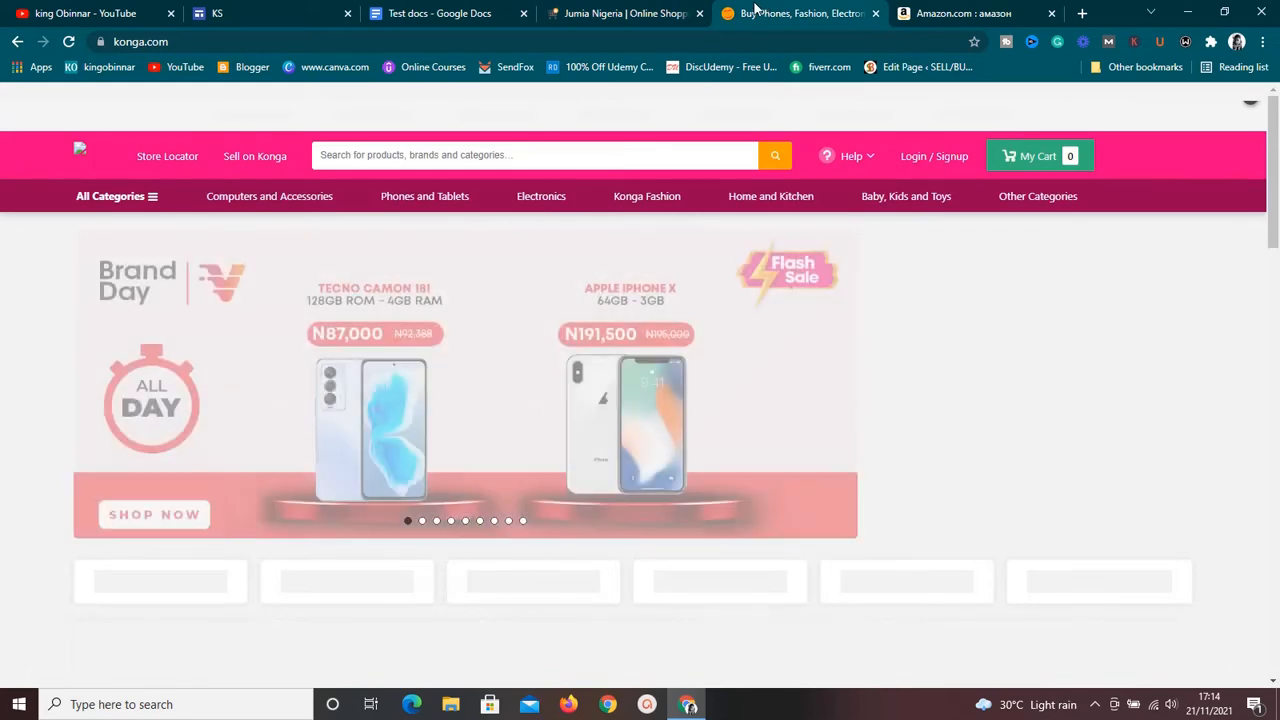
click(608, 10)
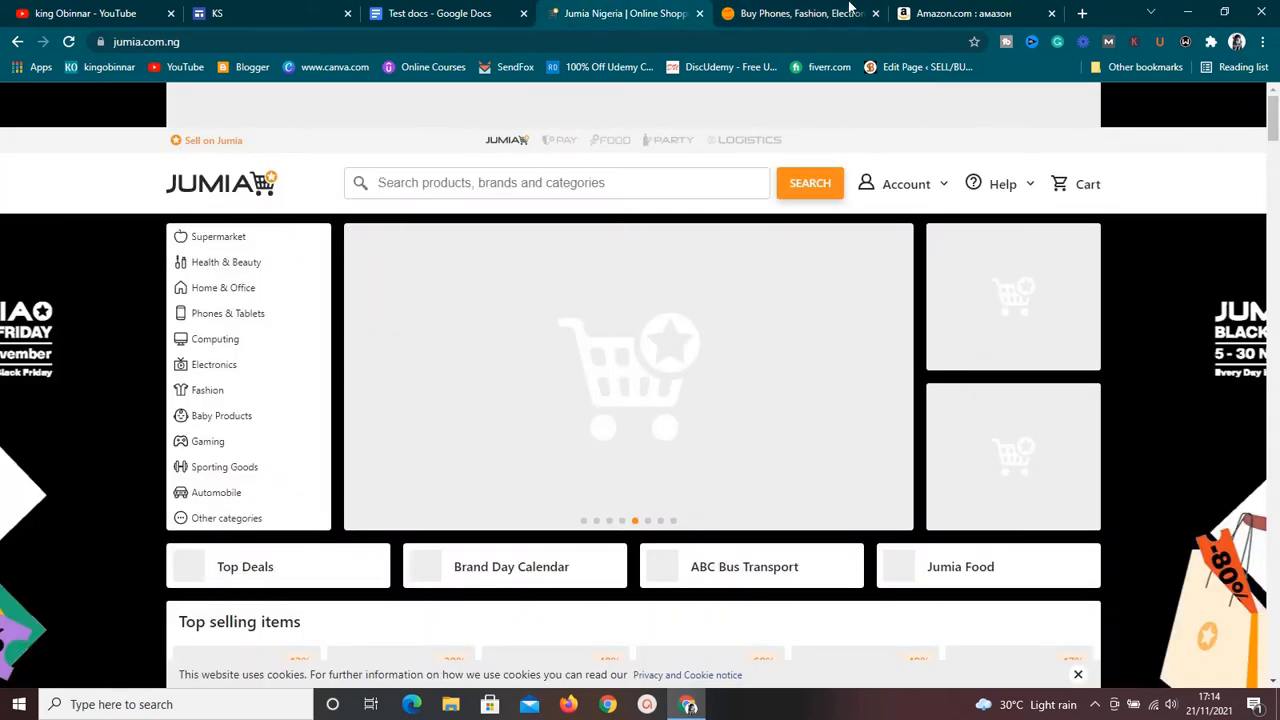
click(897, 10)
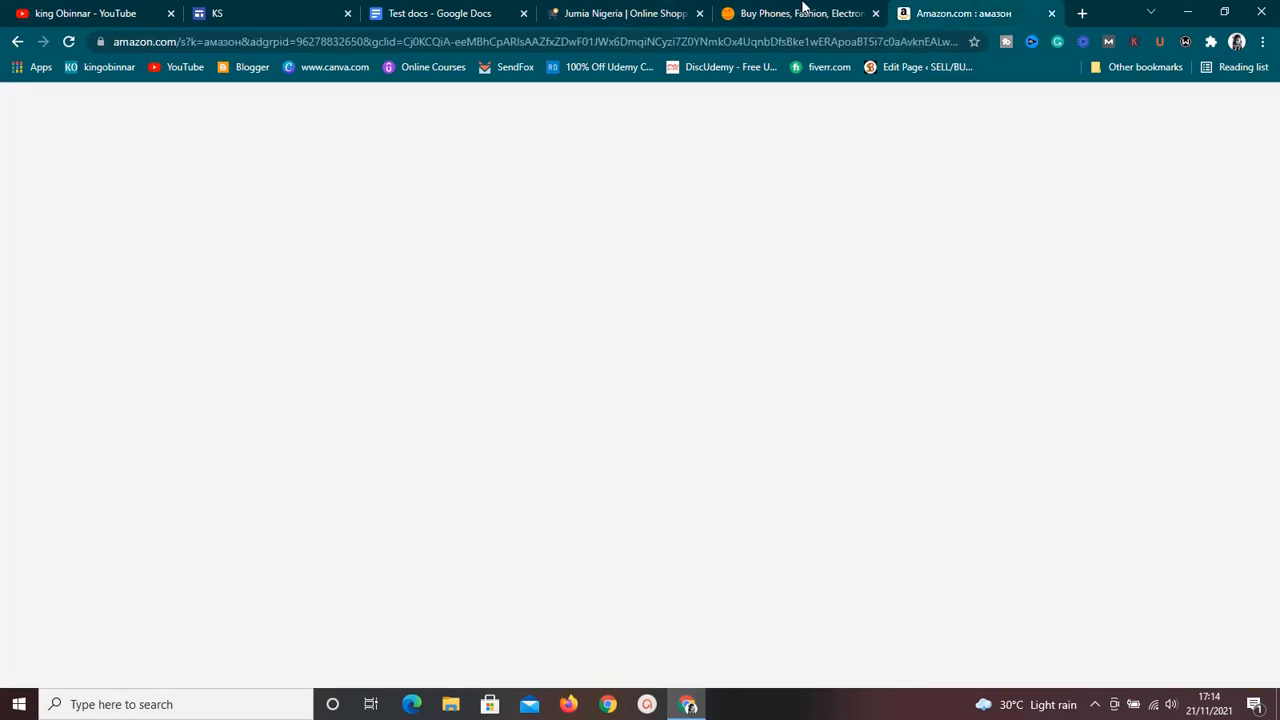
click(803, 10)
click(658, 10)
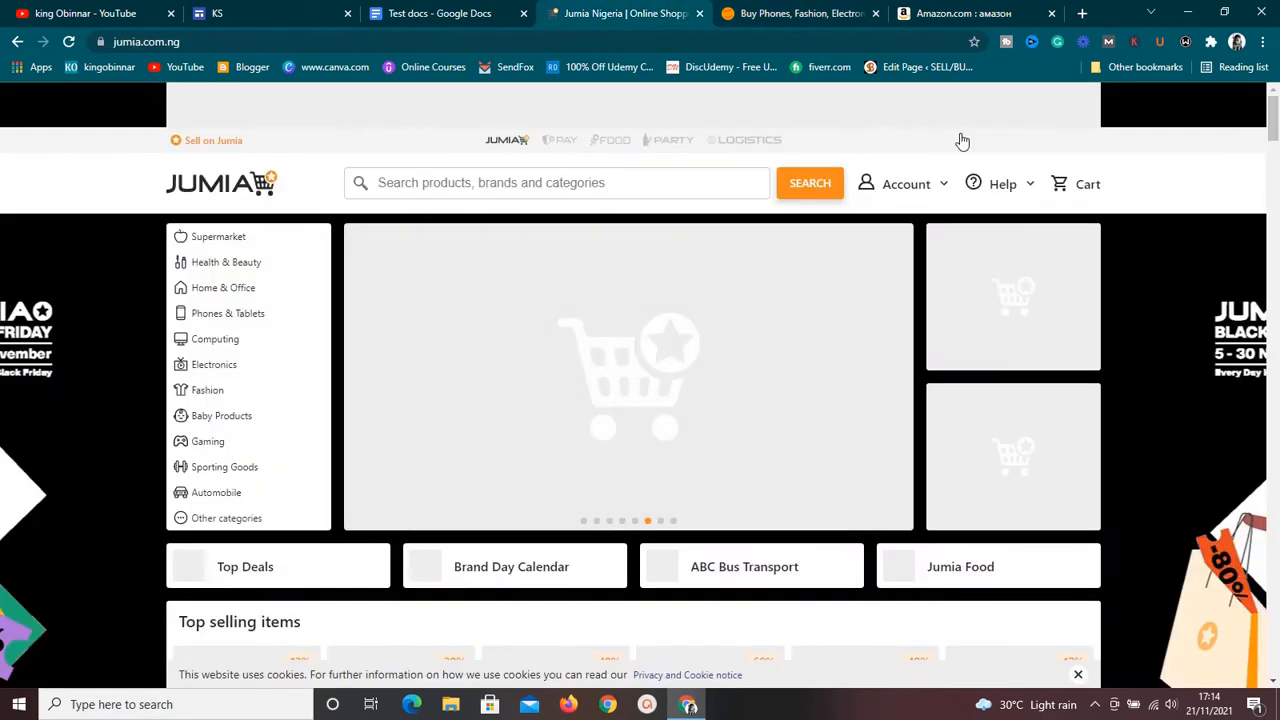
Step: Reload the Jumia homepage, and examine the Konga and Amazon stores and Jumia's Black Friday deals
drag(1274, 128, 1274, 100)
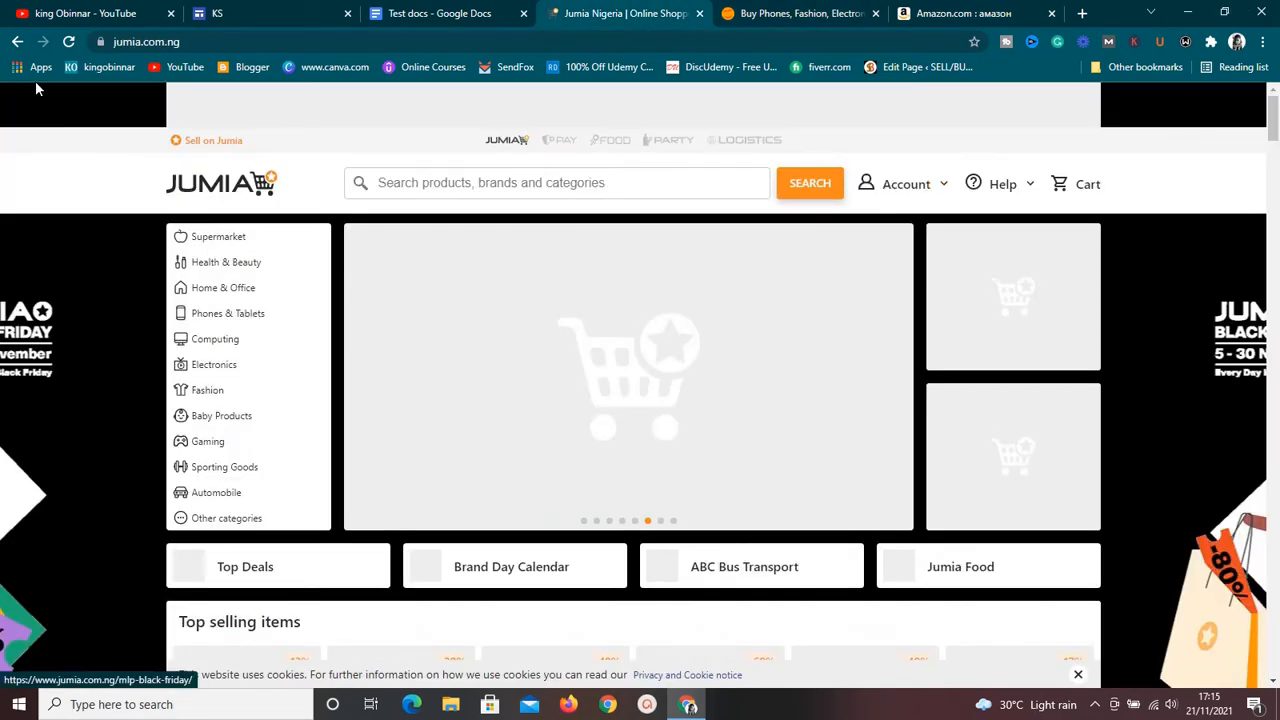
click(66, 43)
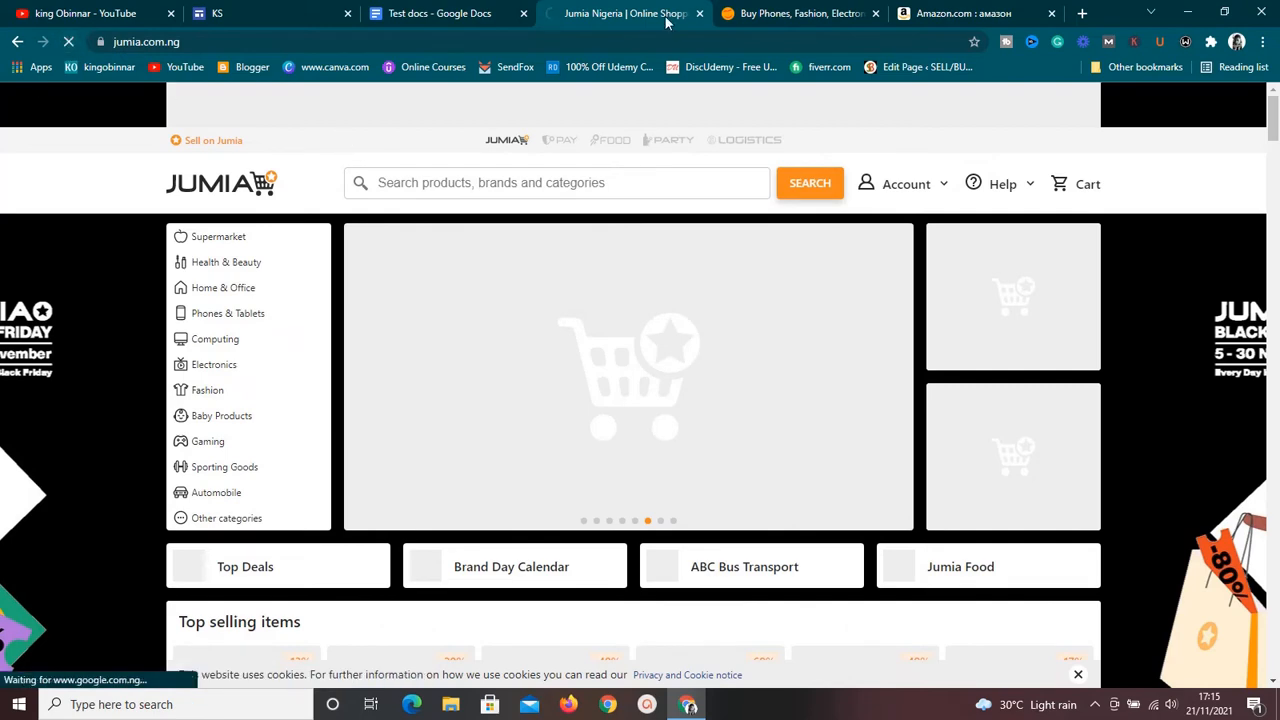
click(803, 12)
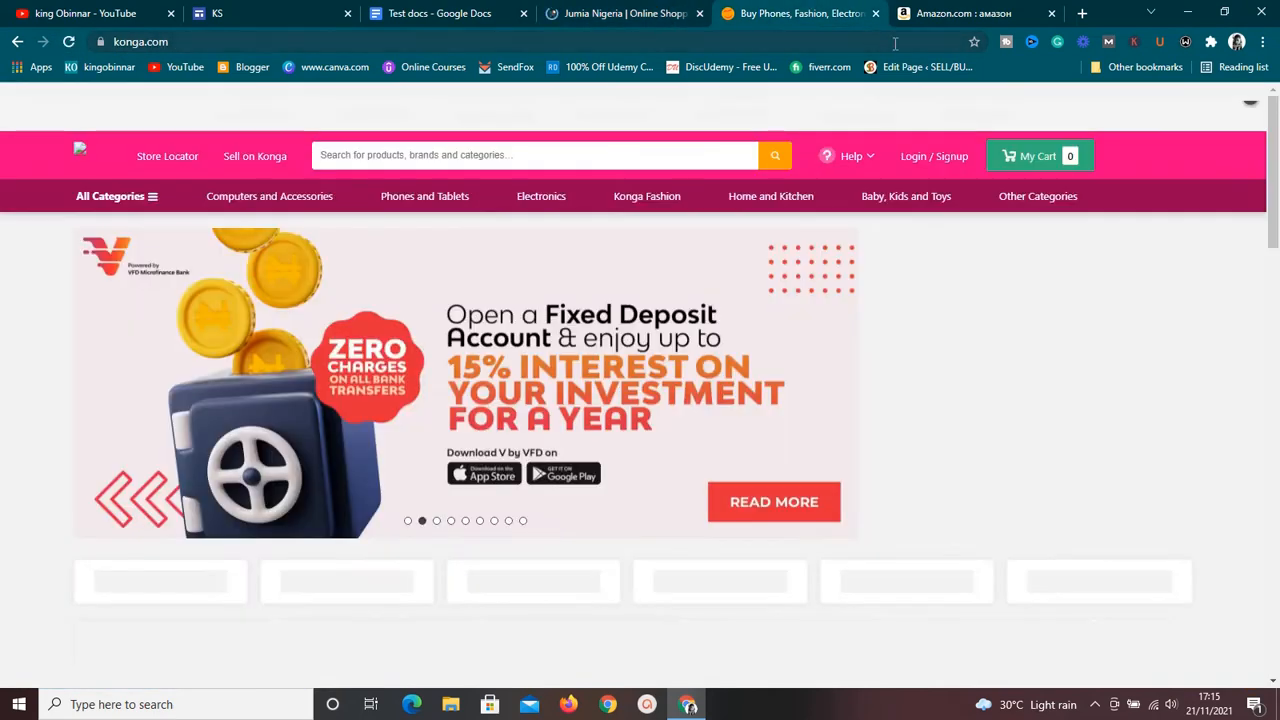
click(970, 9)
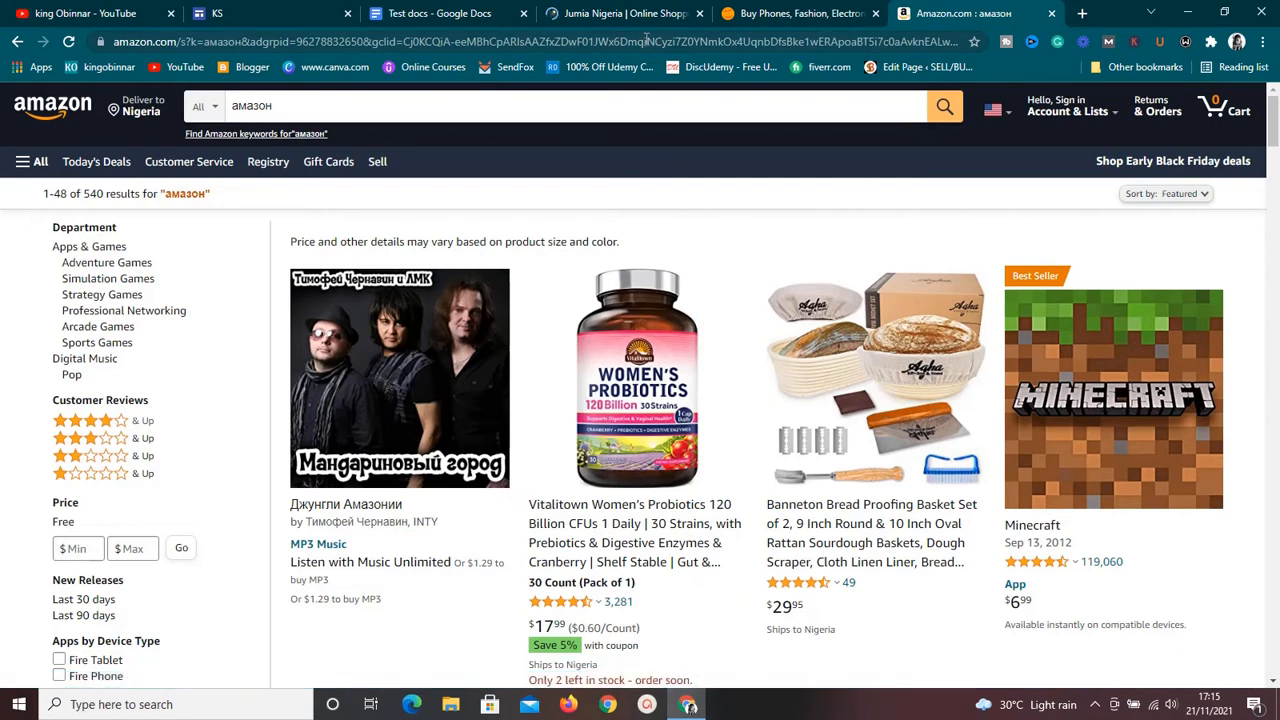
click(621, 12)
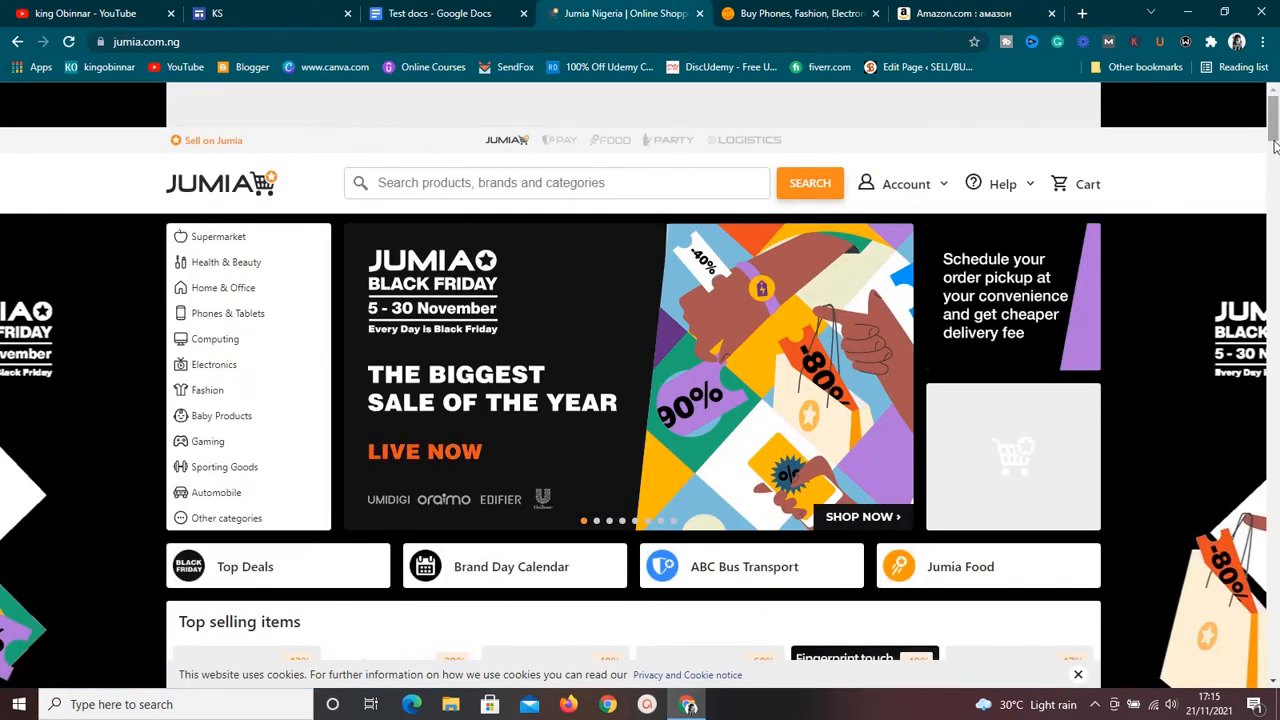
drag(1274, 140, 1272, 205)
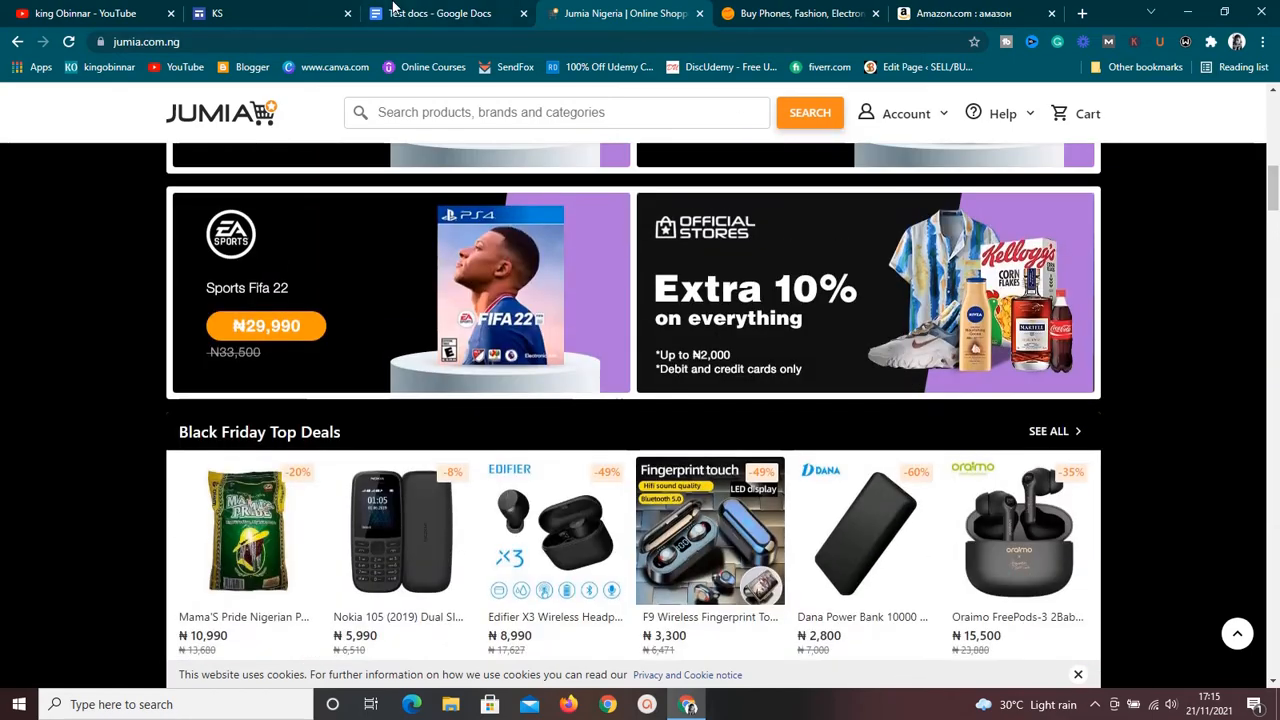
Step: Examine the King Stores site preview, from the header through the phone and sneaker listings
click(322, 10)
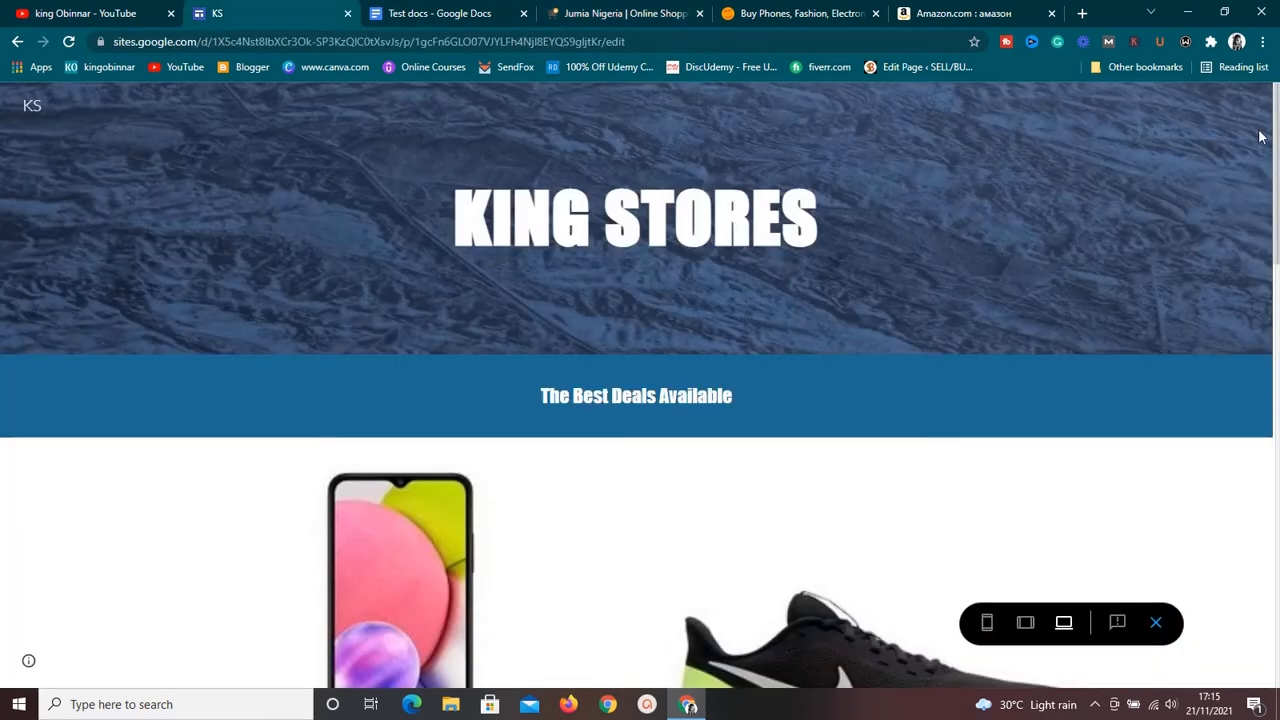
drag(1273, 160, 1276, 340)
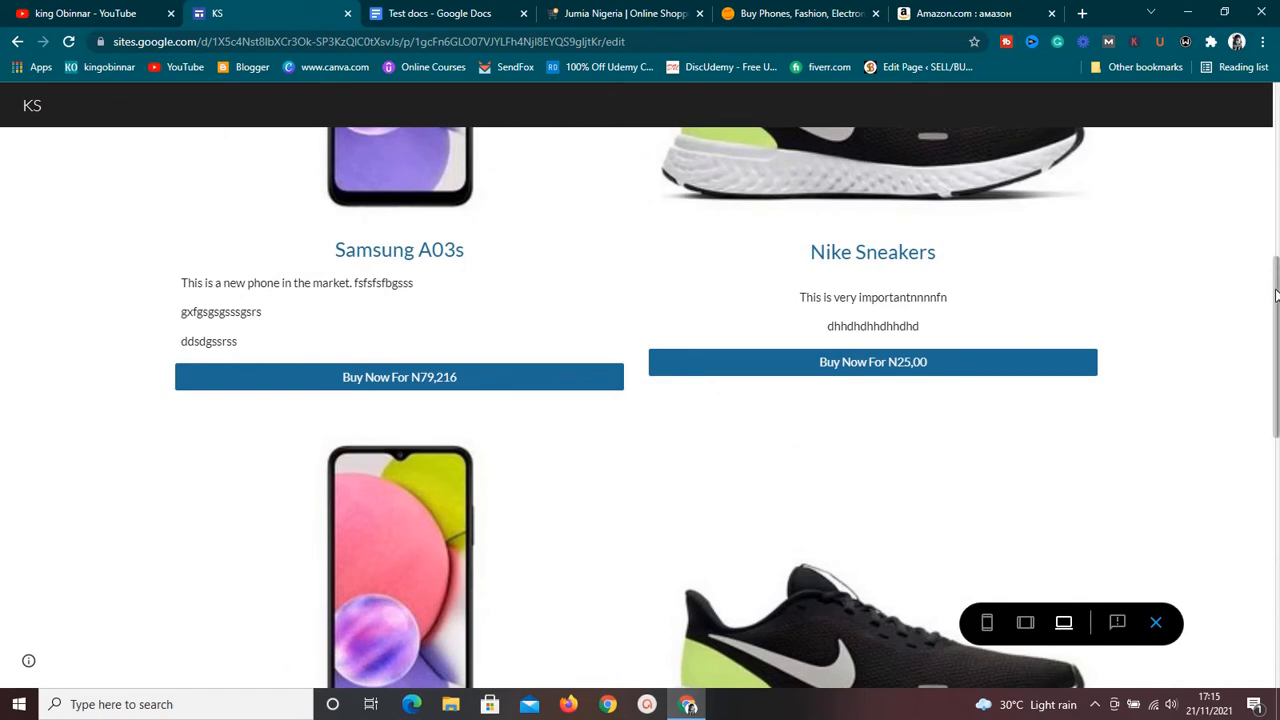
drag(1276, 294, 1277, 78)
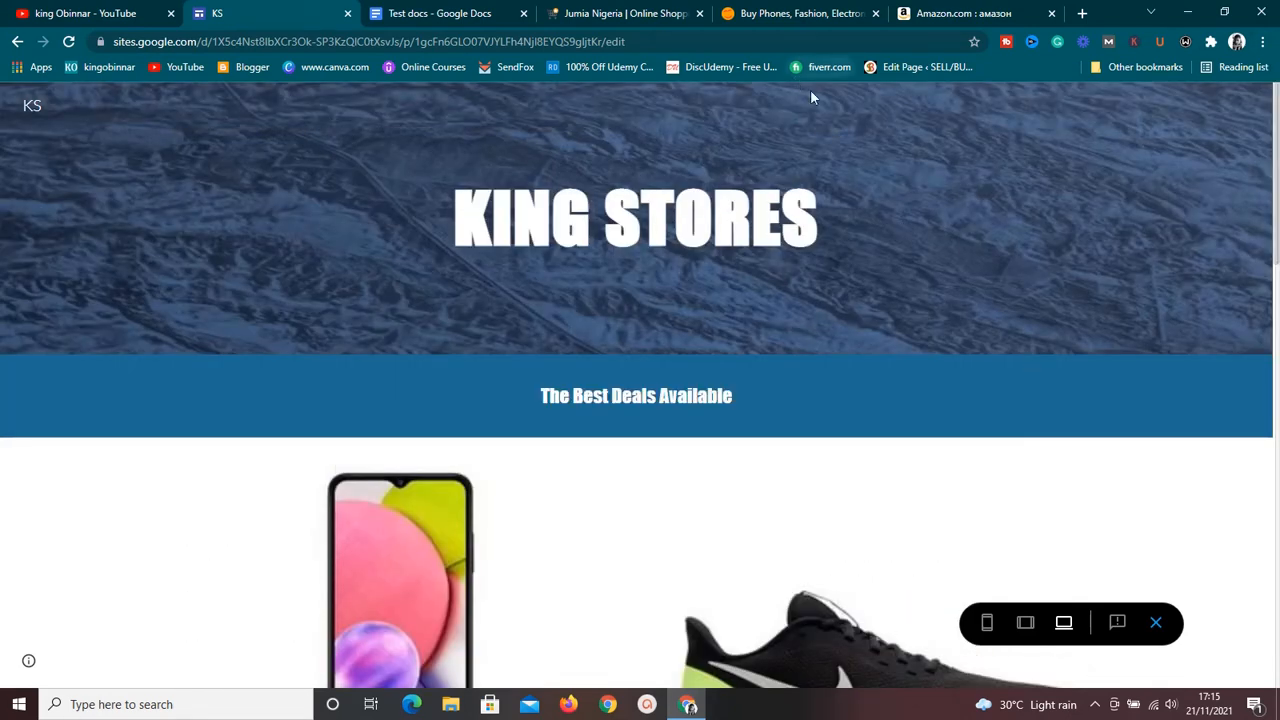
Step: Close the KS site preview and reopen the site's editor from the Google Sites home page
click(1156, 624)
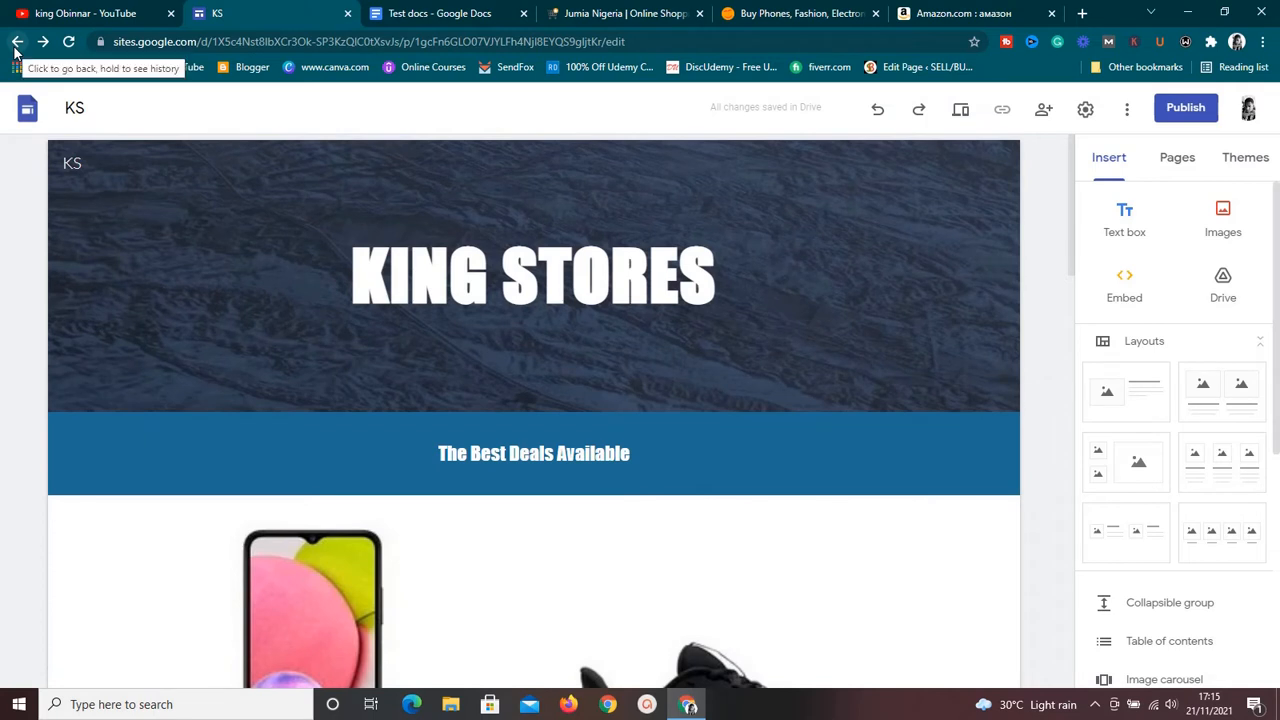
click(15, 50)
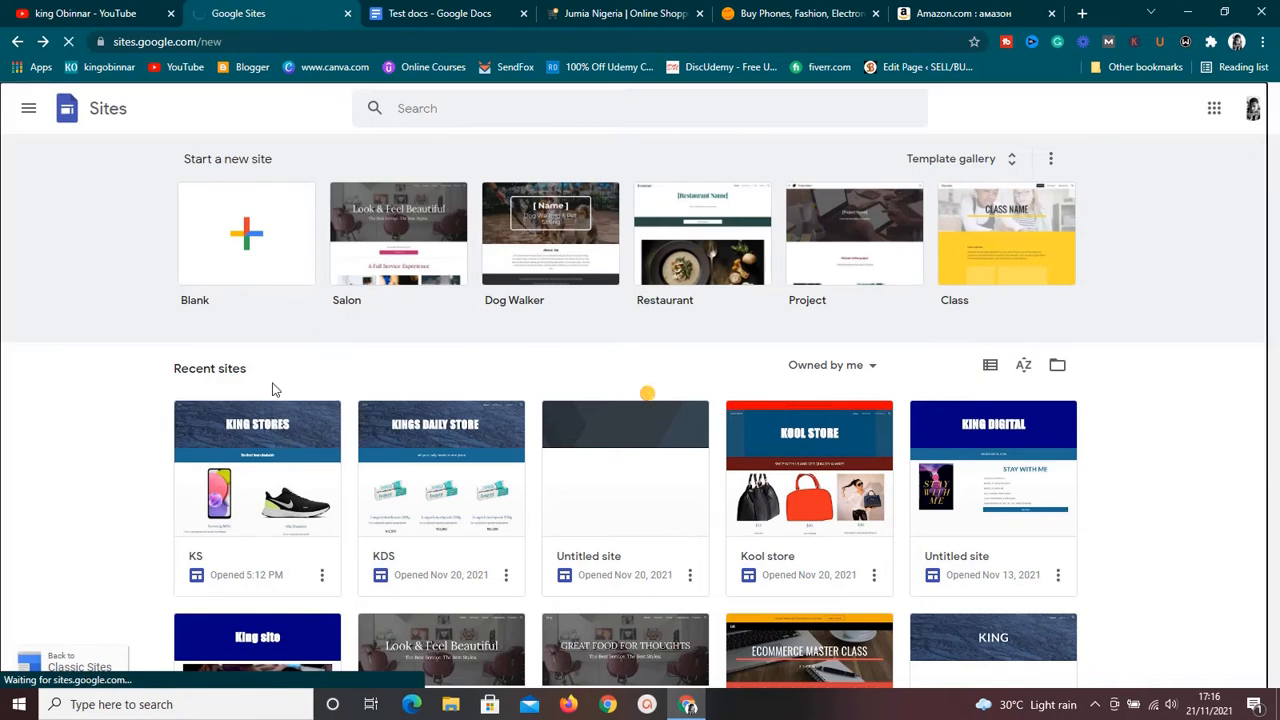
click(280, 255)
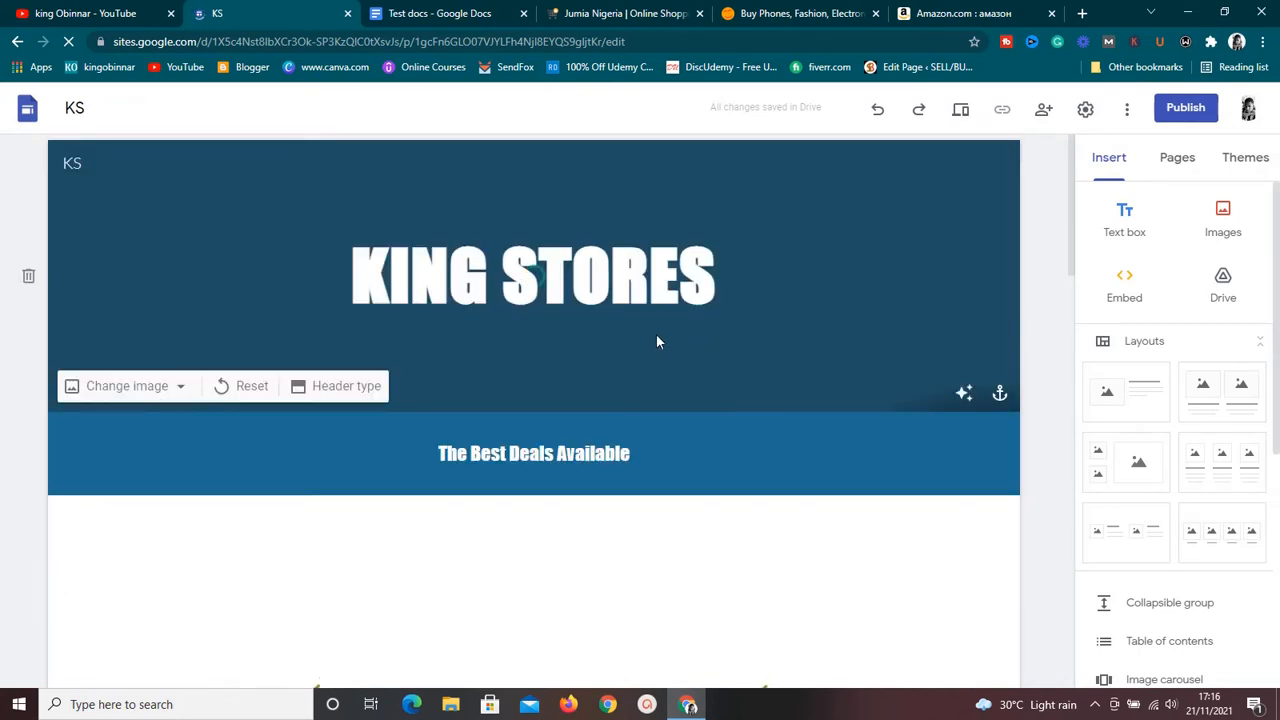
Step: Try adding an extra letter "s" to the end of the KING STORES header title
click(720, 278)
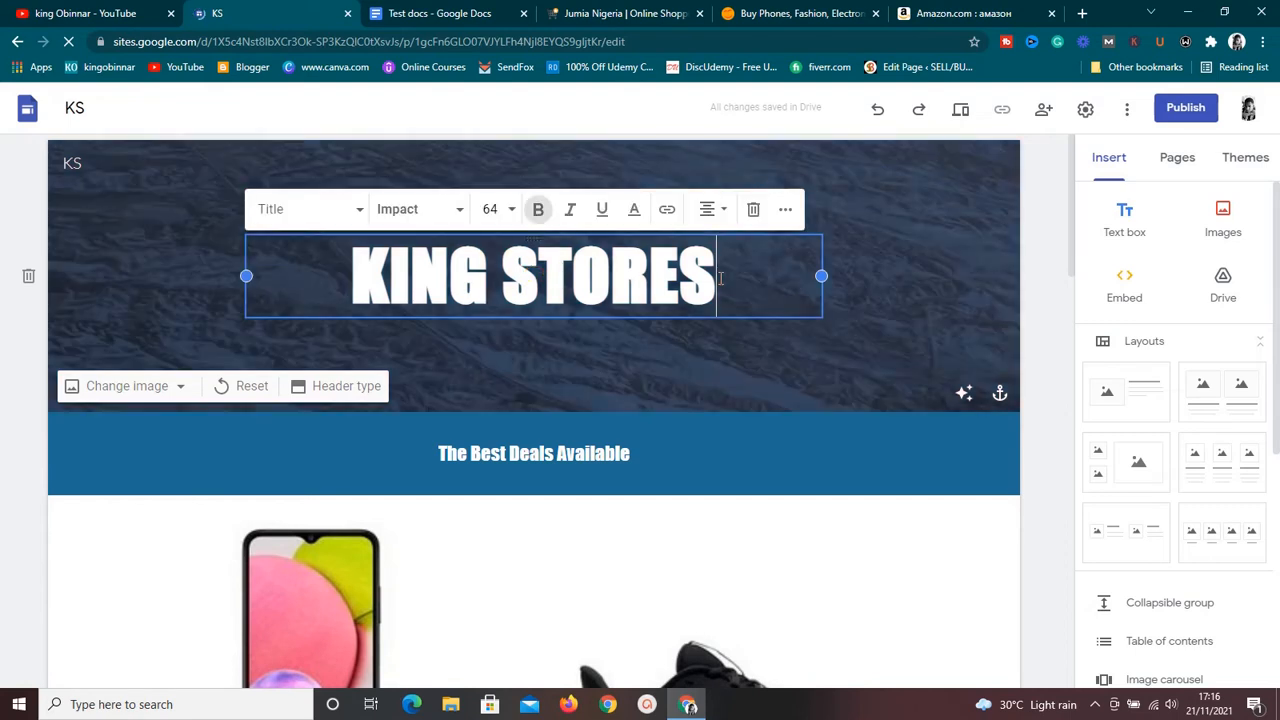
text(s)
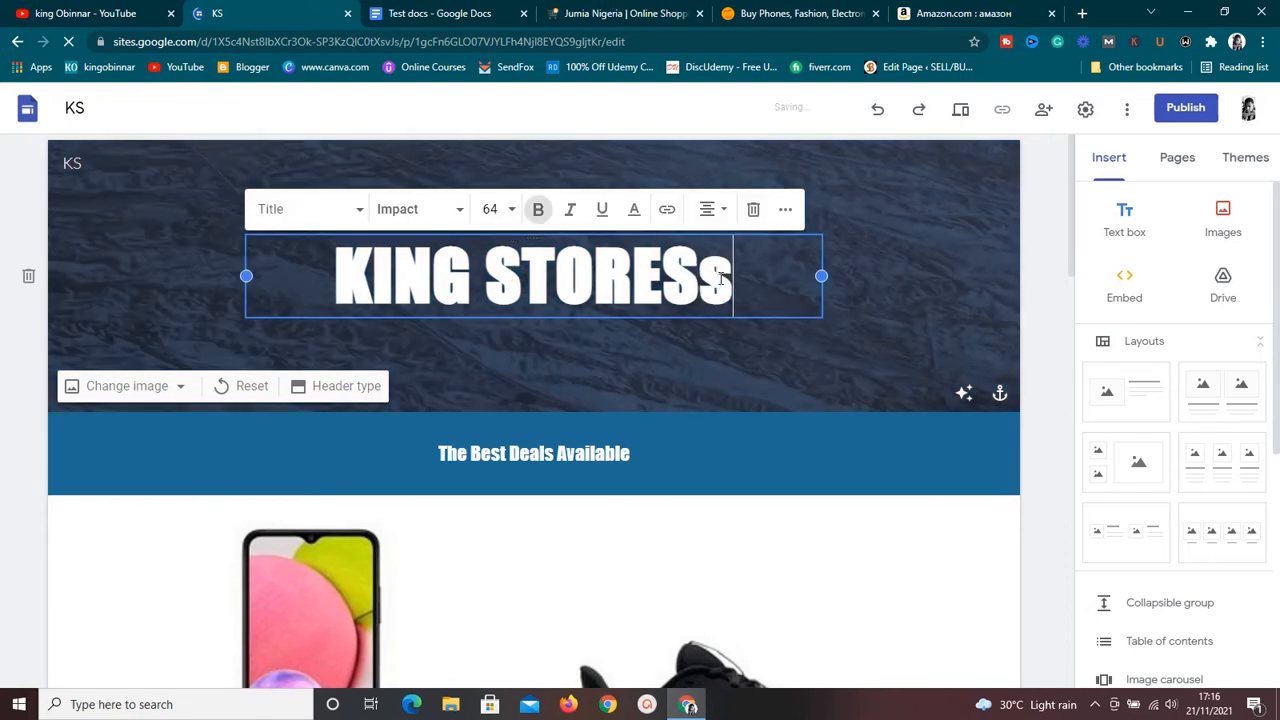
key(BackSpace)
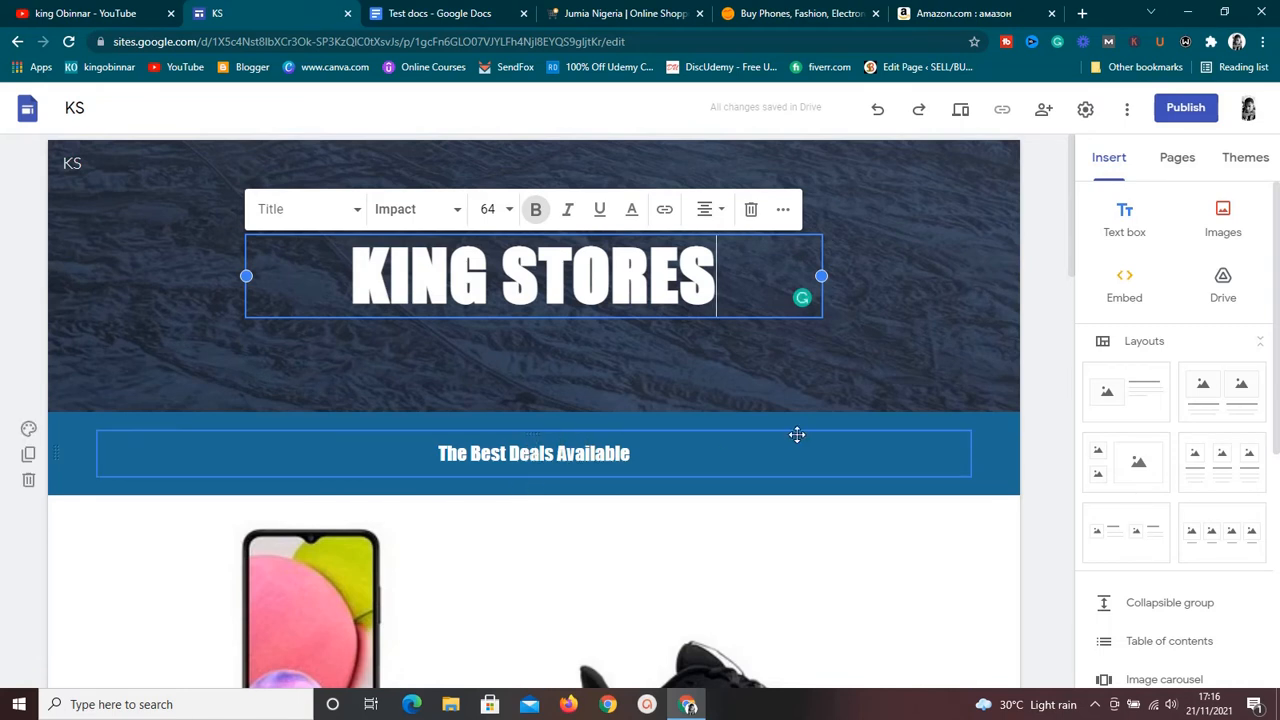
Step: Check the section colour options for the "The Best Deals Available" banner and view the products below
click(28, 432)
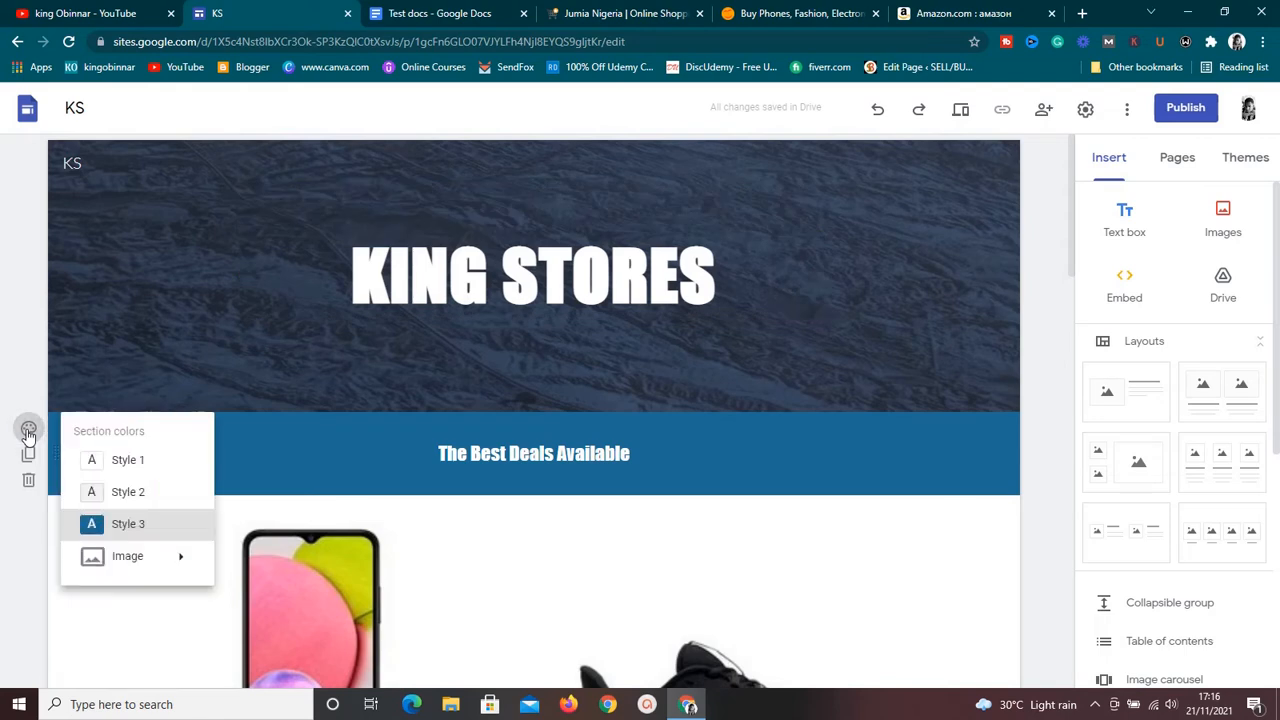
click(28, 436)
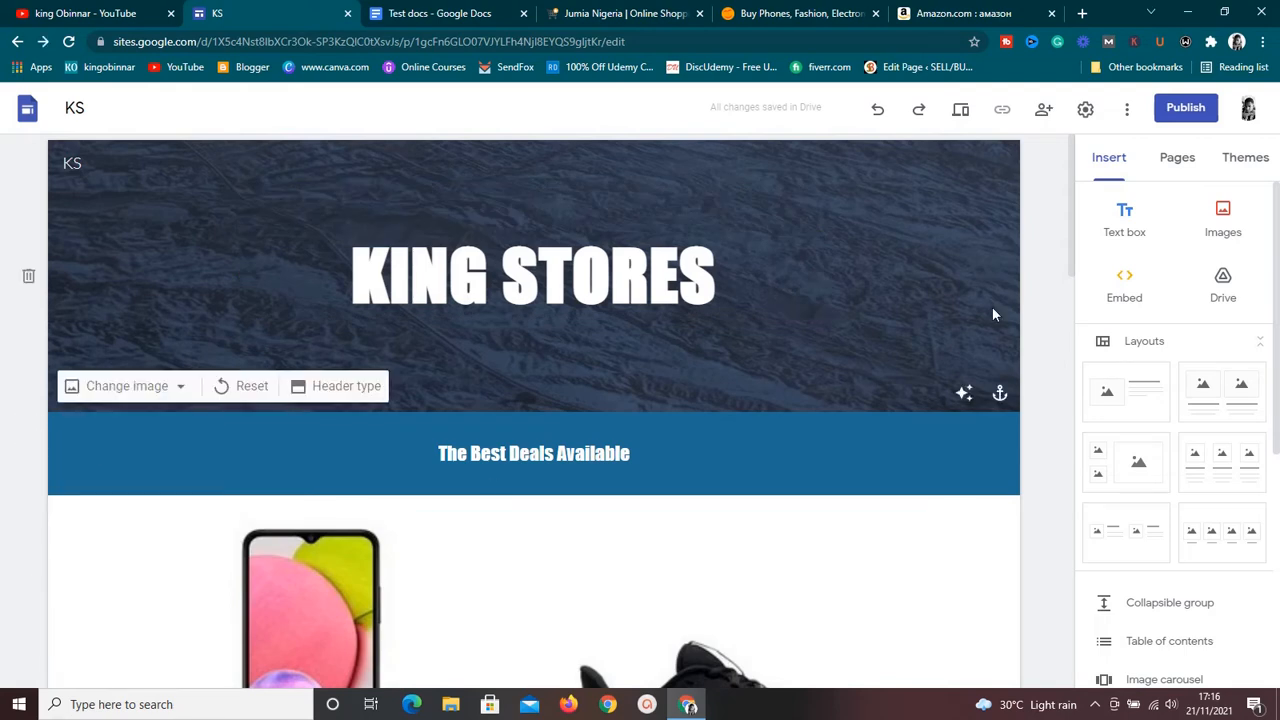
mouse_move(1072, 250)
mouse_down()
mouse_move(1077, 346)
mouse_move(1077, 268)
mouse_up()
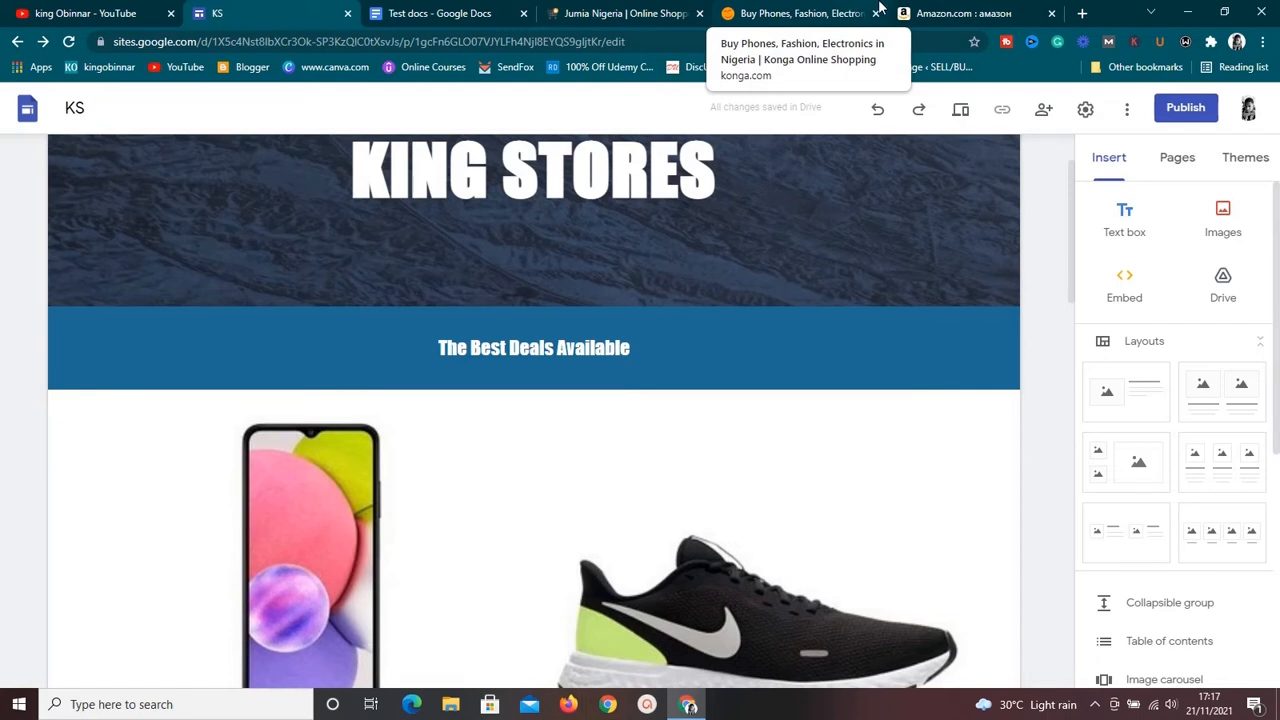
Step: Search Google for "jumia affiliate sign in" in a new tab and open the Jumia KOL Program site
click(1085, 12)
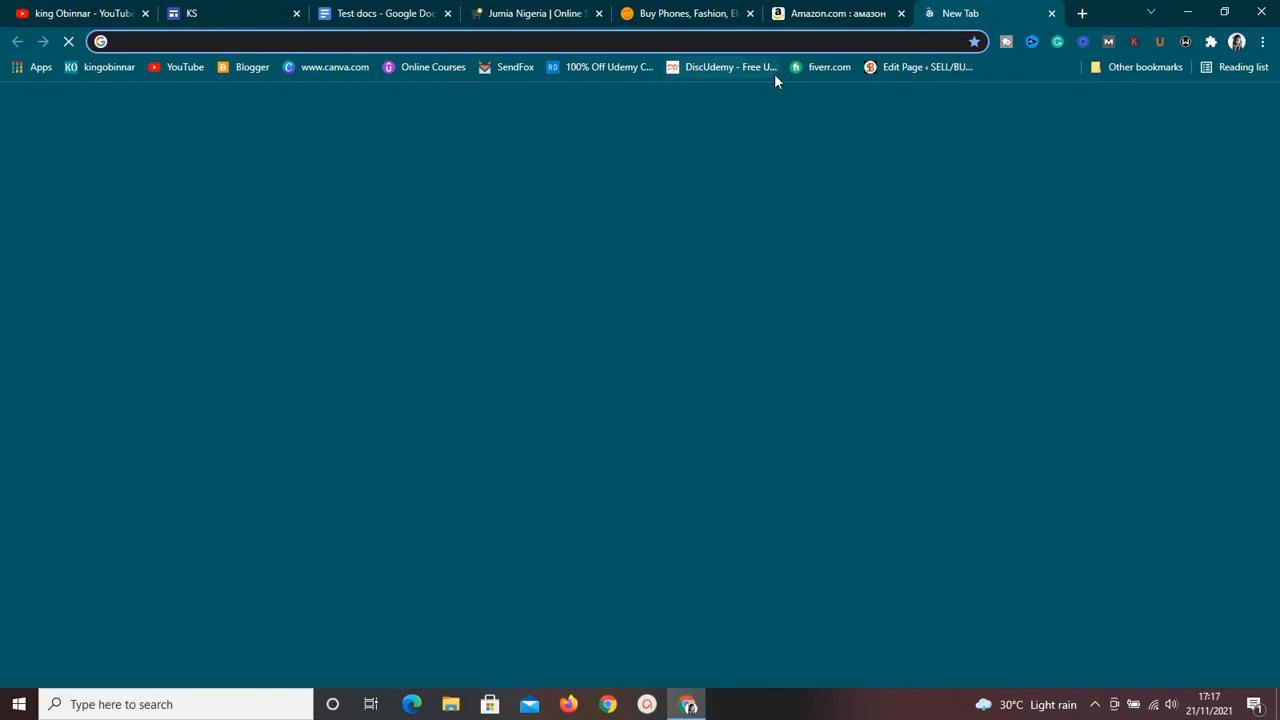
text(jum)
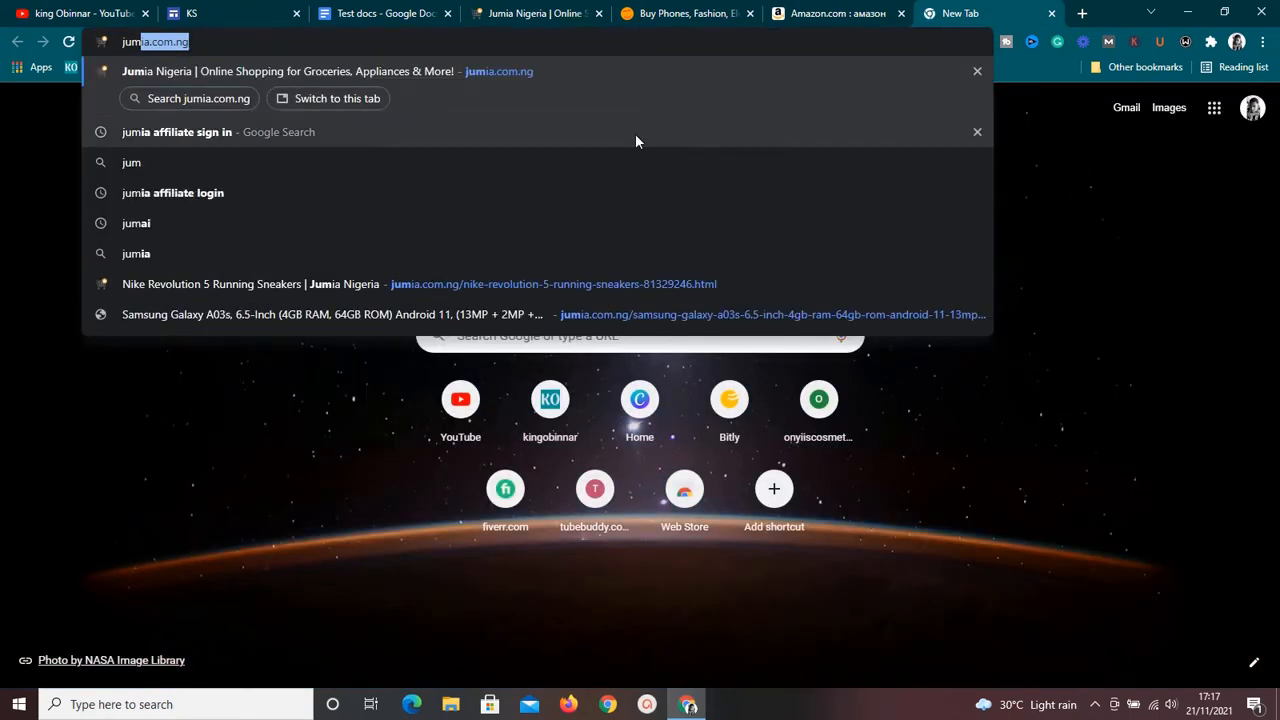
click(632, 138)
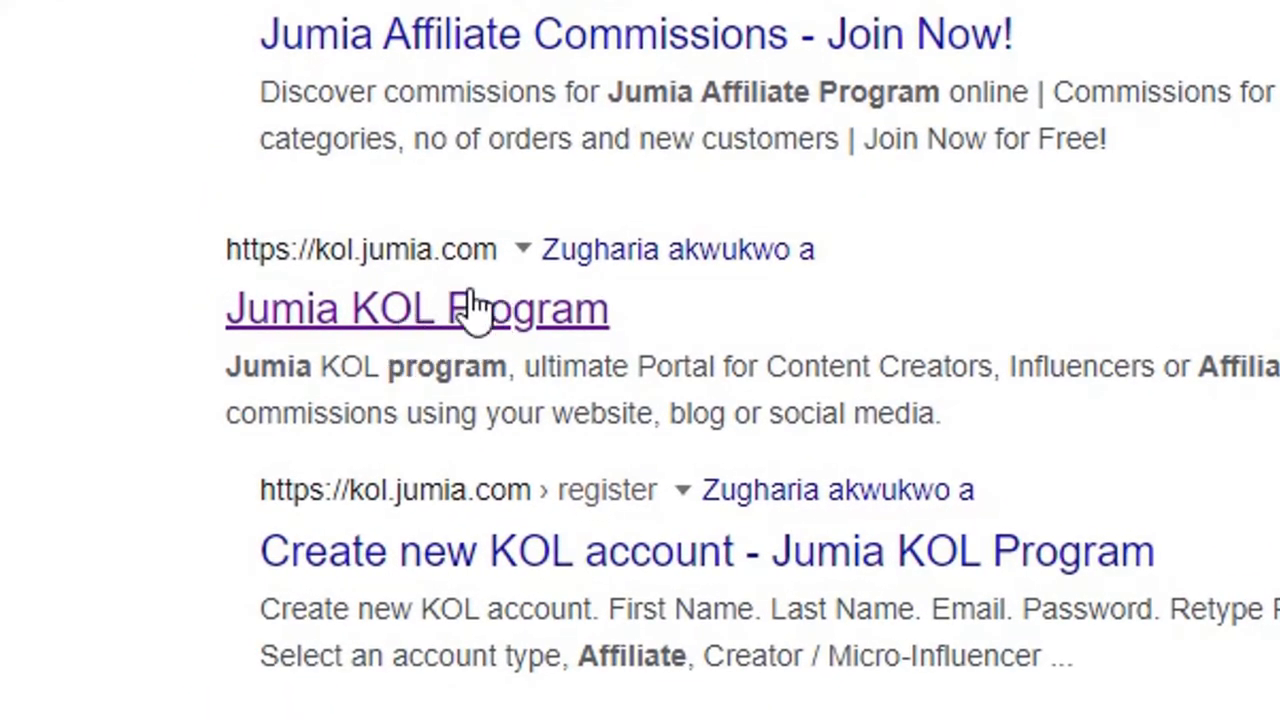
click(410, 325)
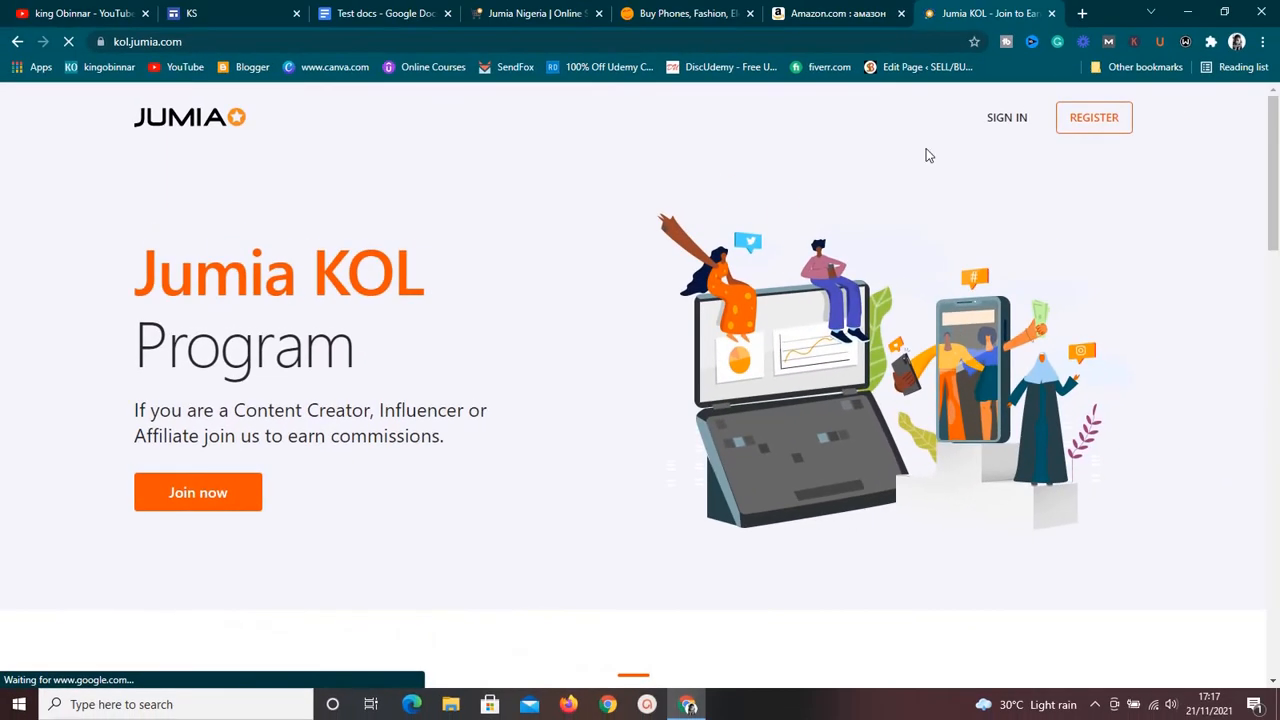
Step: Look over the Jumia KOL Program landing page and sign in to the affiliate account
drag(1276, 140, 1274, 280)
drag(1273, 307, 1273, 80)
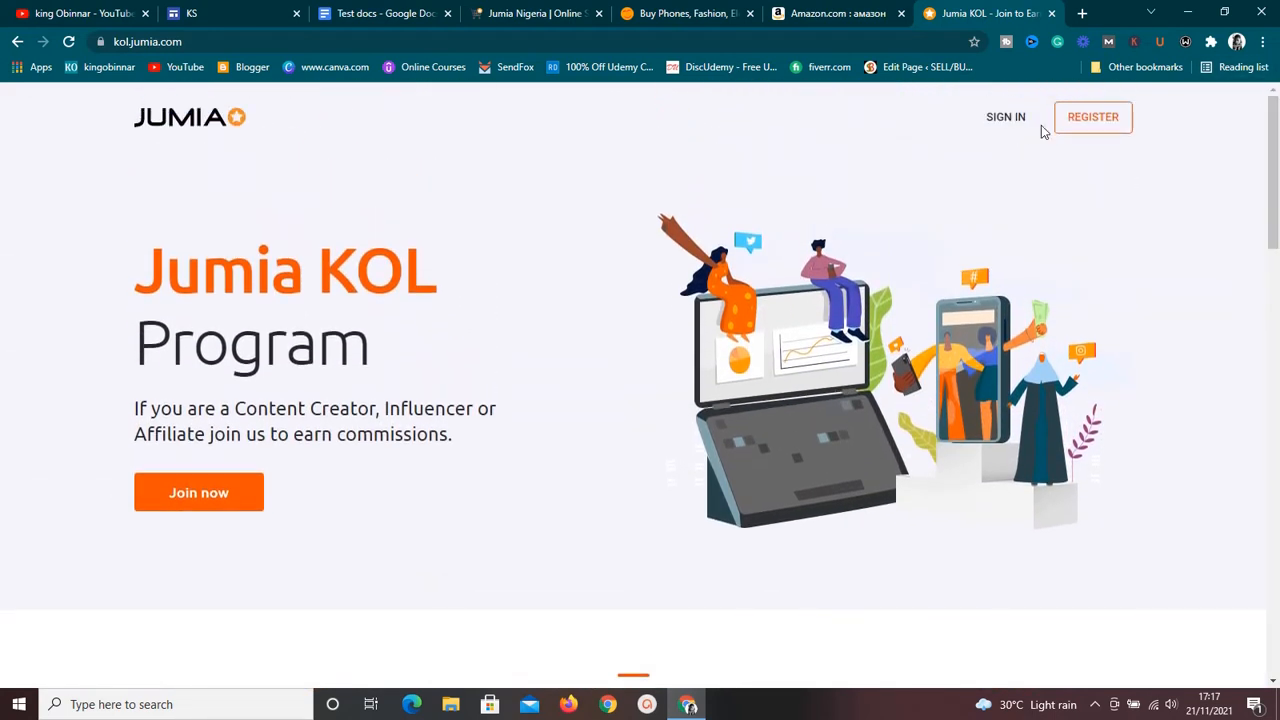
click(1006, 117)
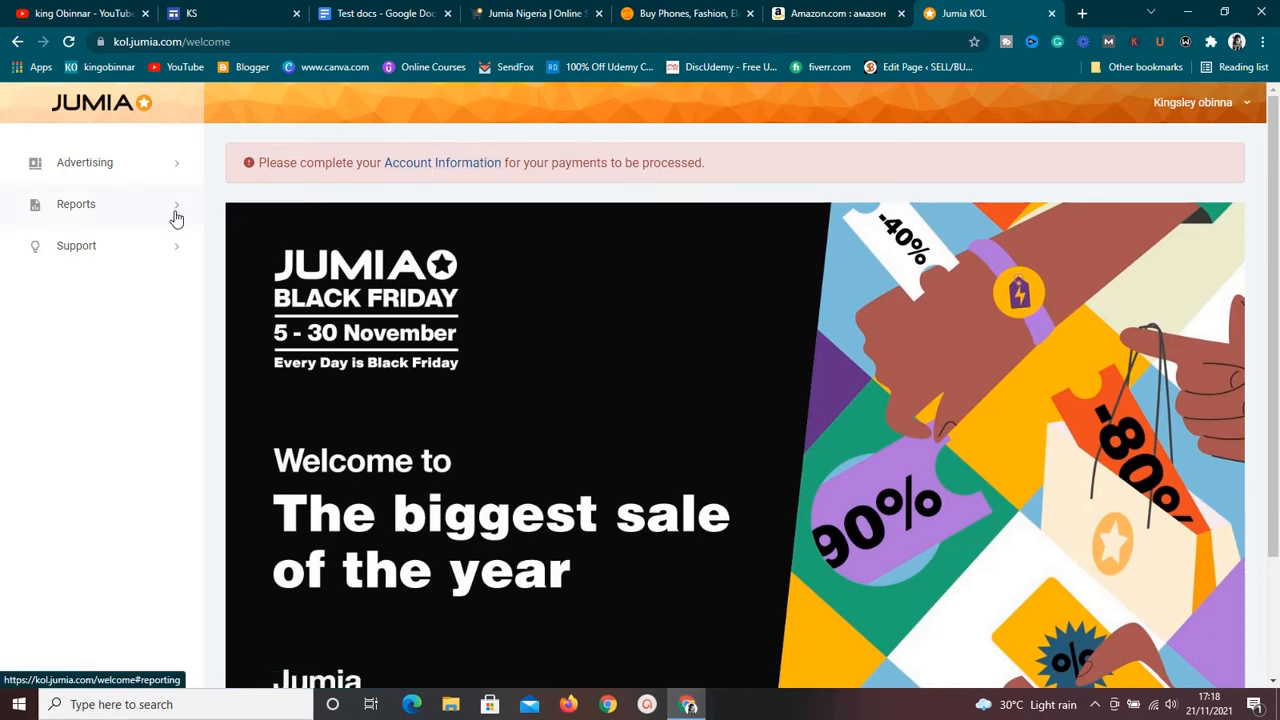
Step: Open the custom link form for Jumia eCommerce Nigeria in the affiliate account
click(145, 178)
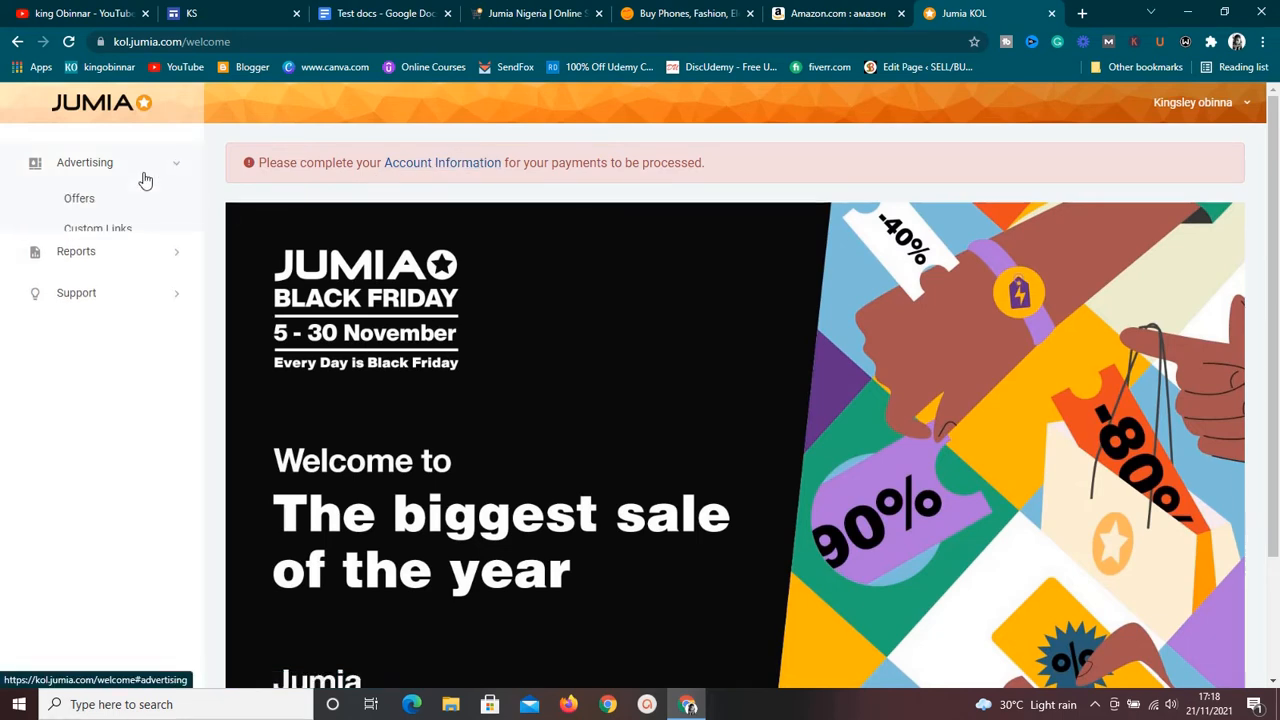
click(121, 230)
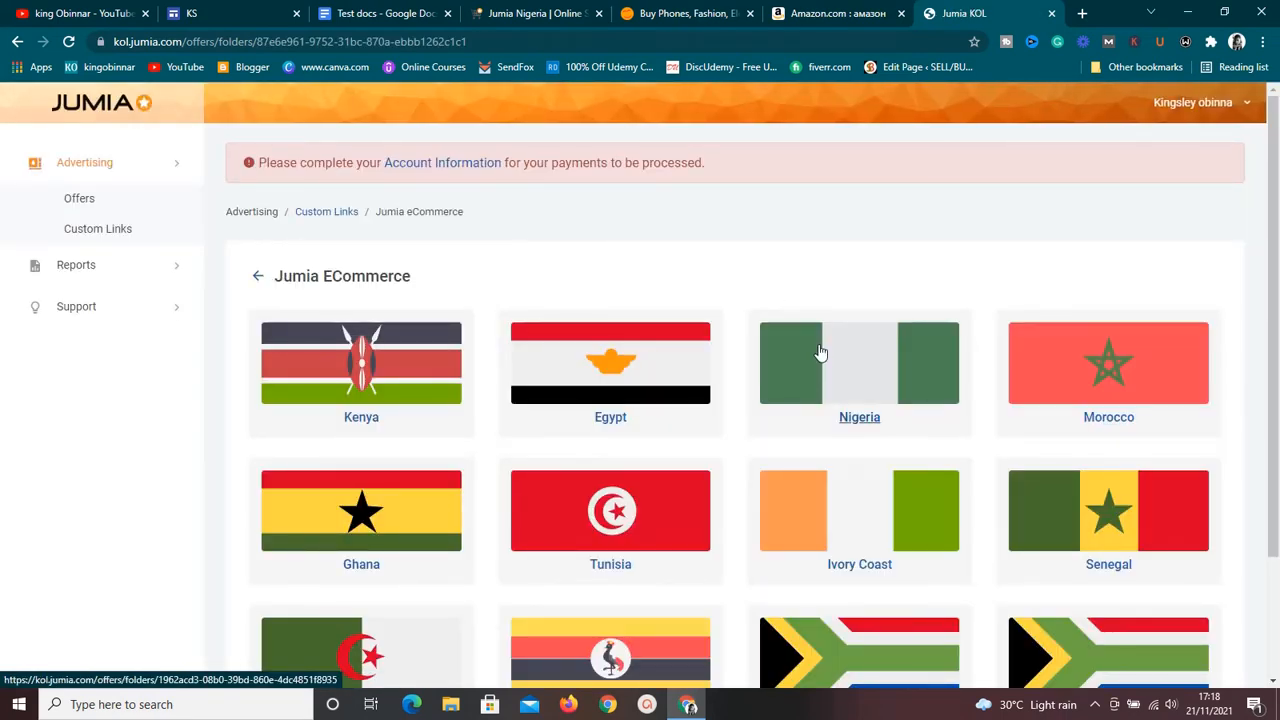
click(820, 352)
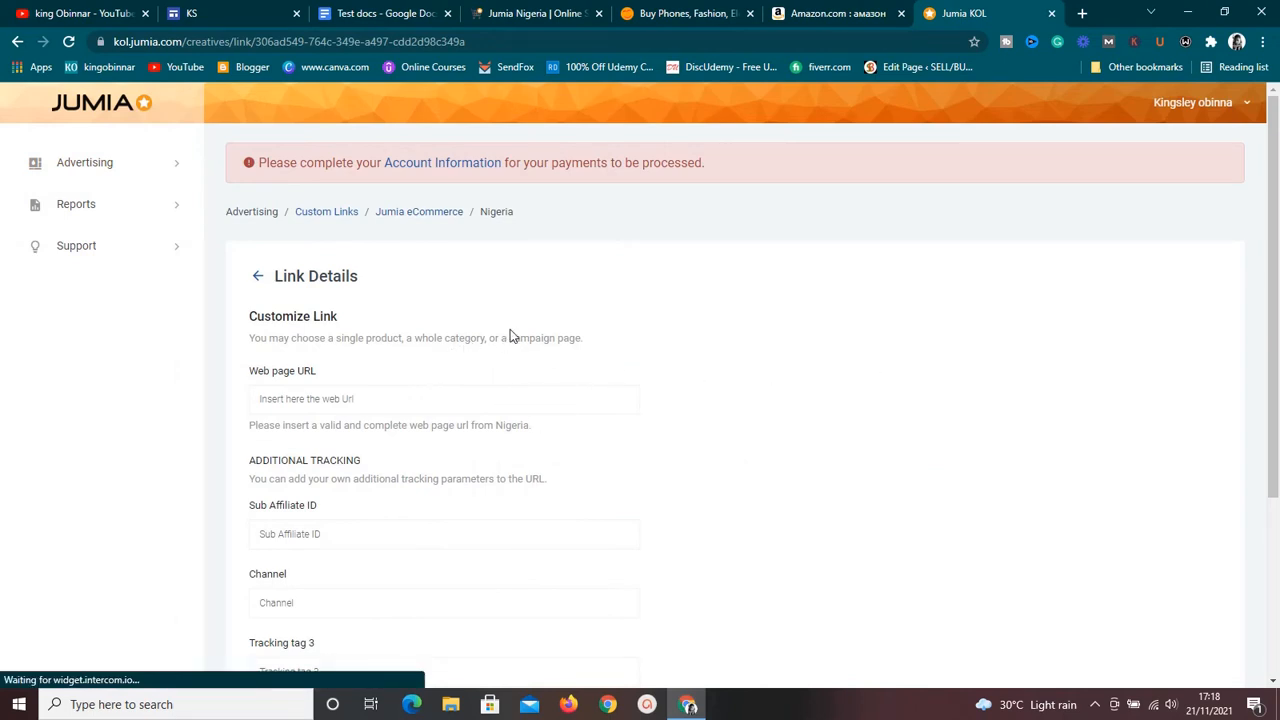
Step: Open the MeiJieLuo men's crossbody bag from the top selling items on Jumia Nigeria and copy its product URL
click(532, 12)
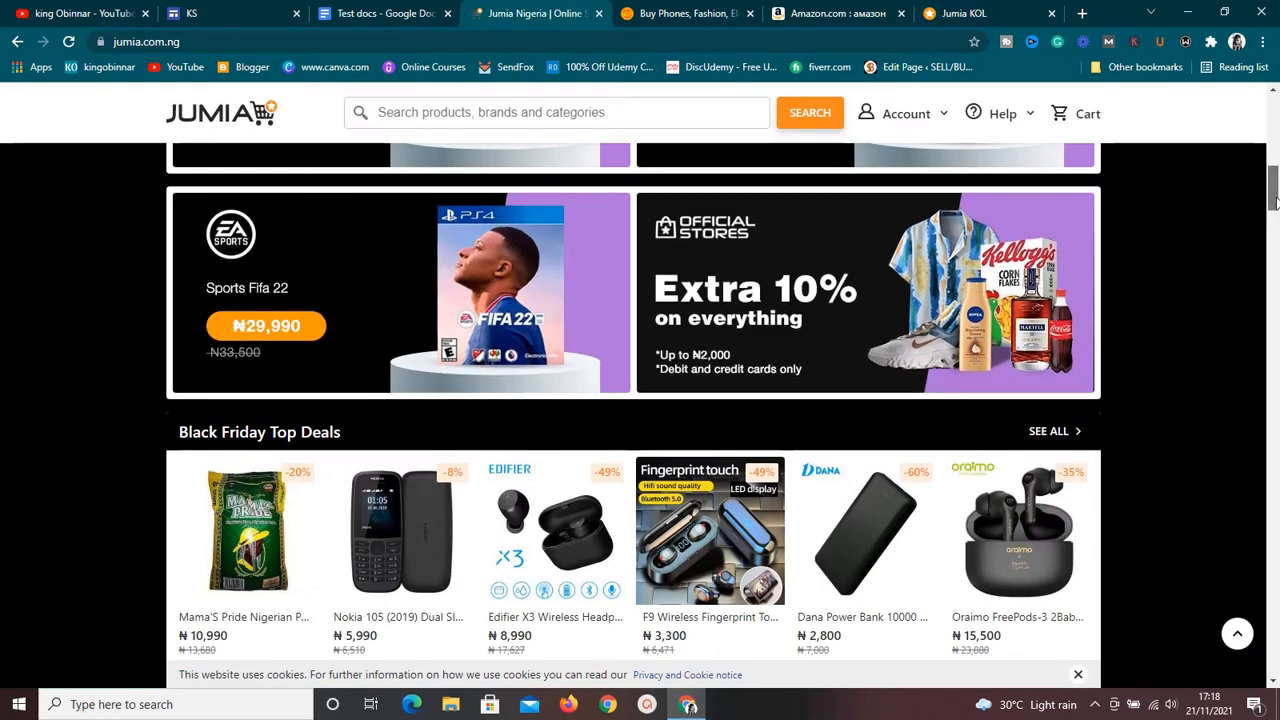
drag(1272, 200, 1278, 161)
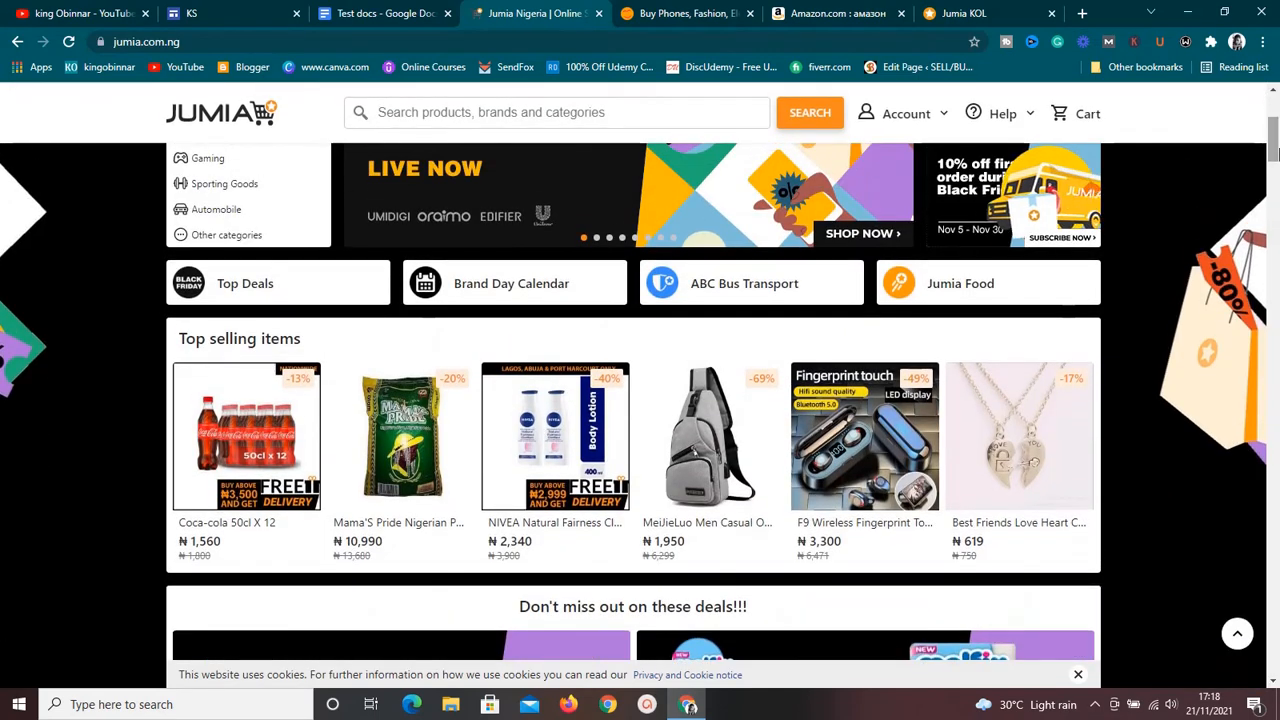
click(713, 457)
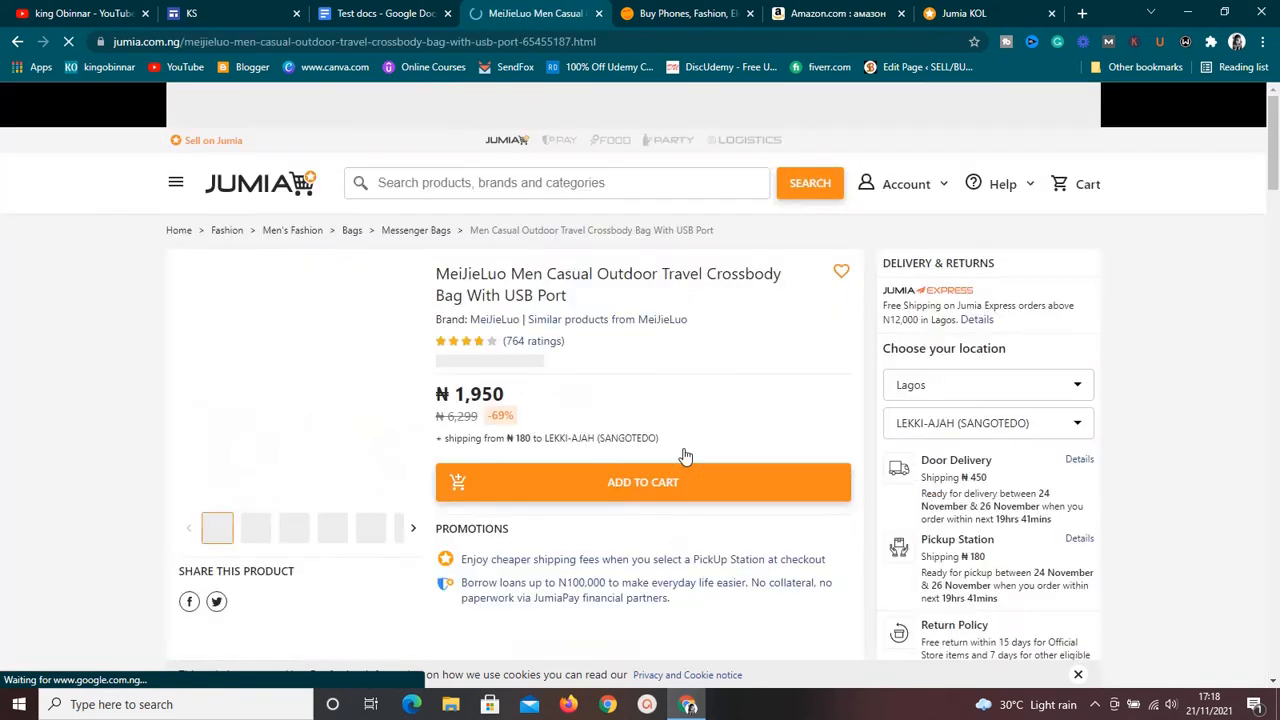
click(496, 41)
key(ctrl+c)
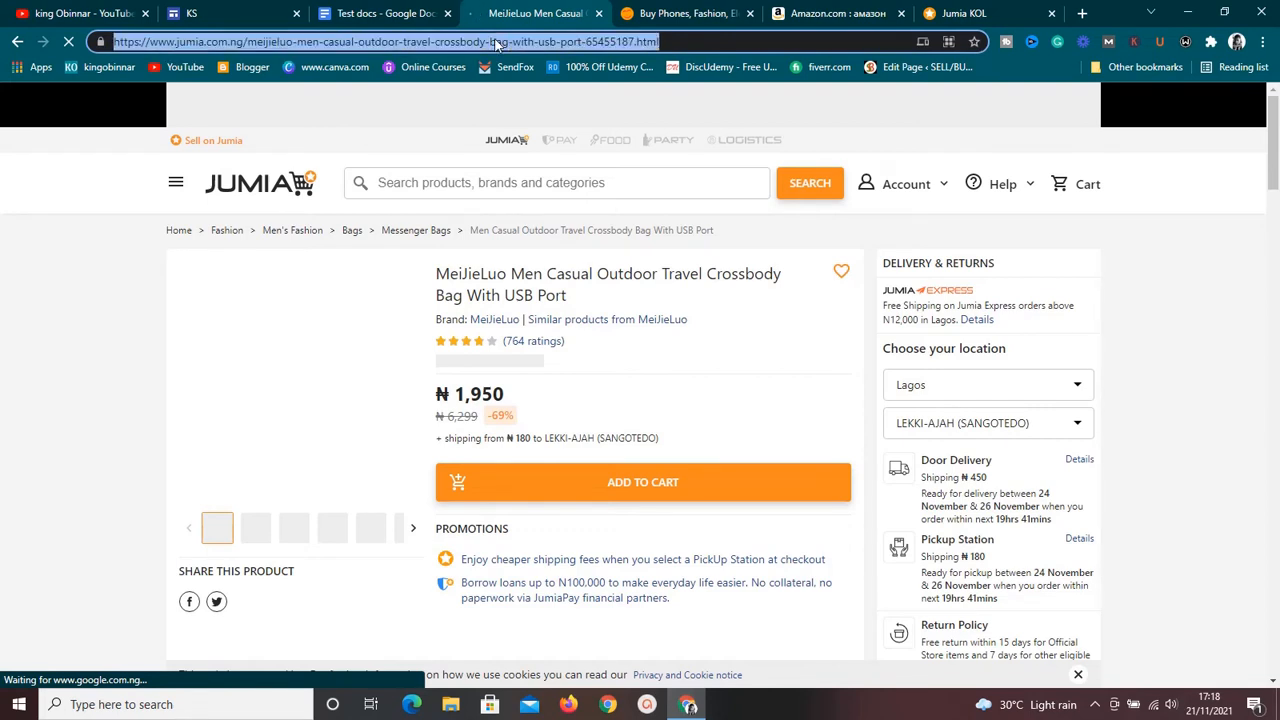
Step: Generate a Jumia KOL custom link from the copied bag URL, entering the affiliate's handle as the Sub Affiliate ID
click(950, 12)
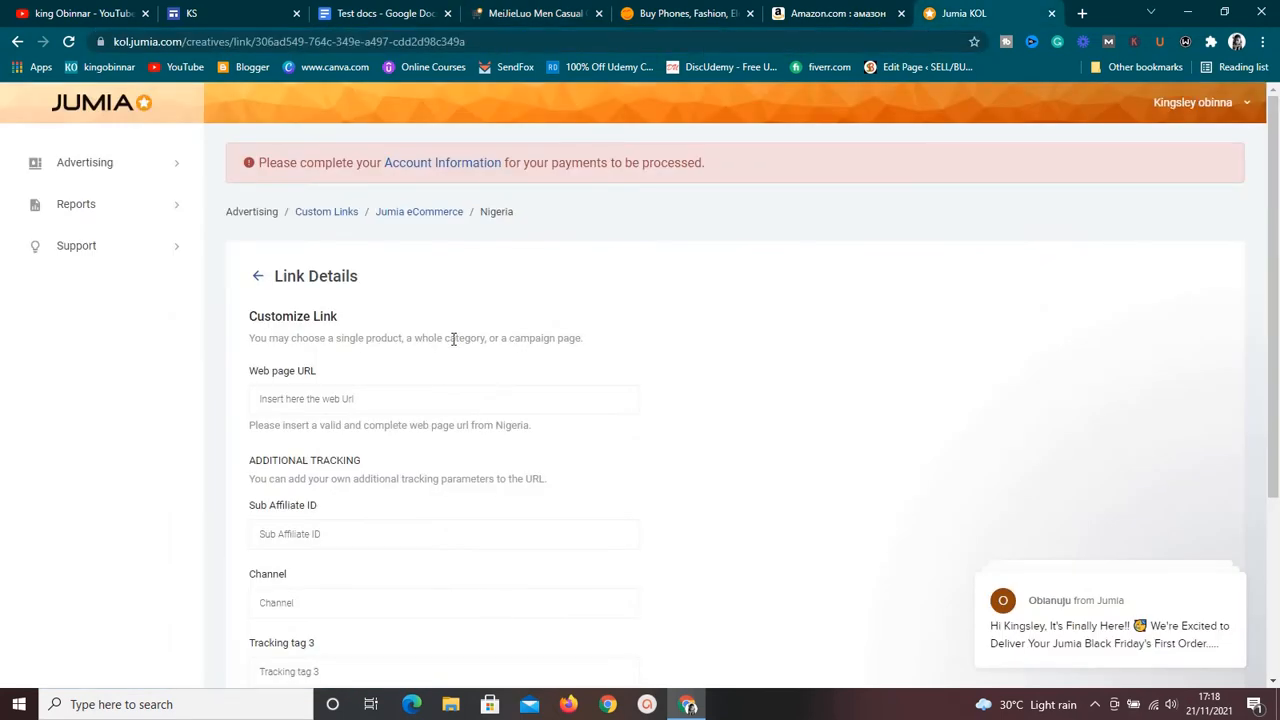
click(399, 403)
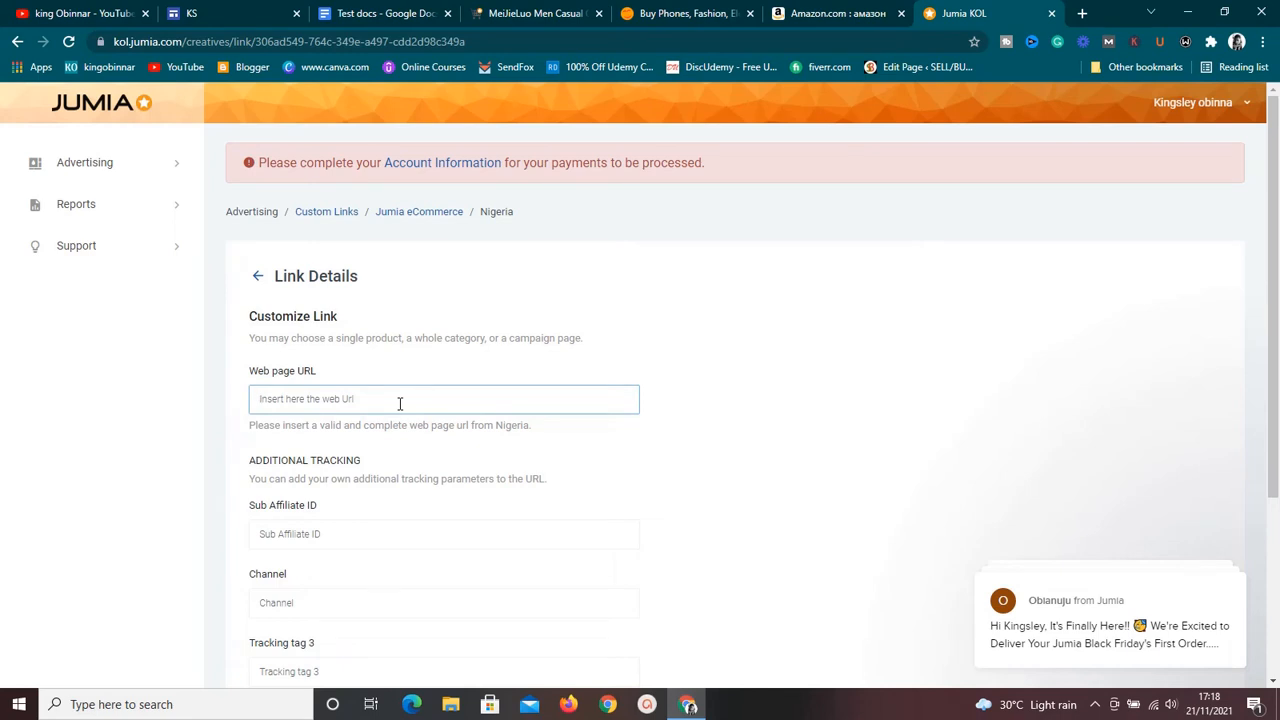
key(ctrl+v)
click(334, 542)
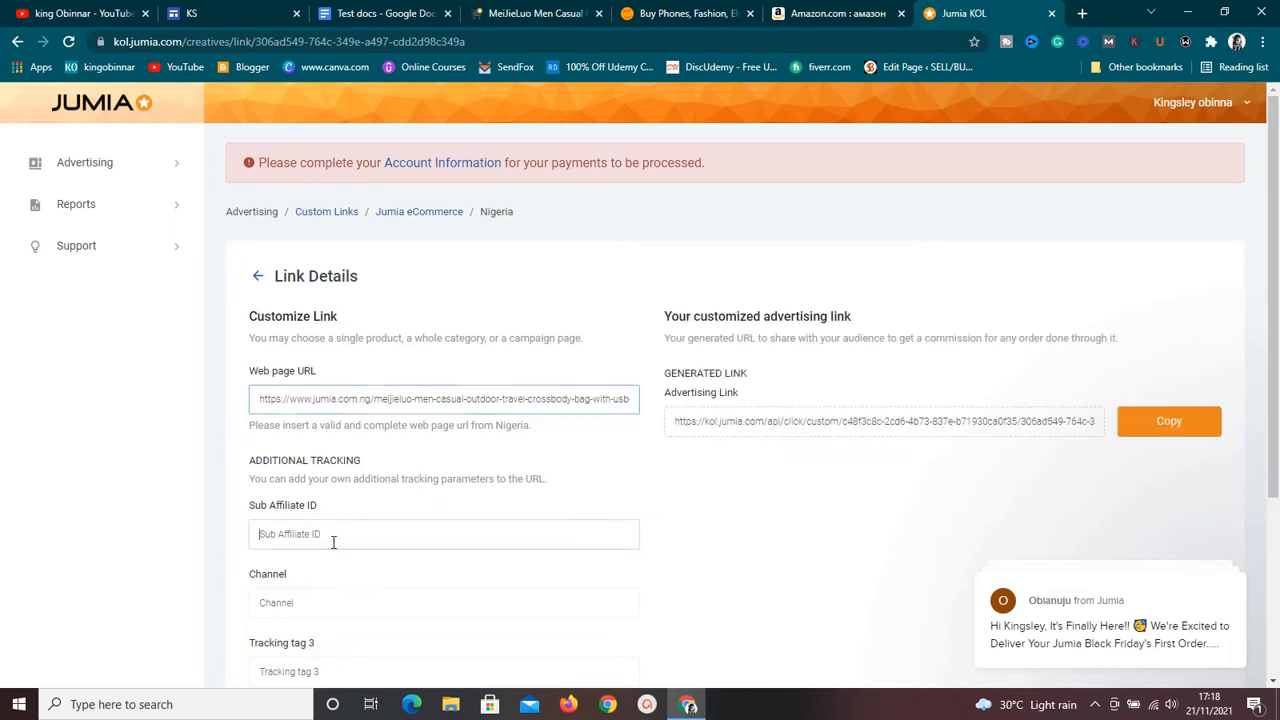
text(kingobinnar)
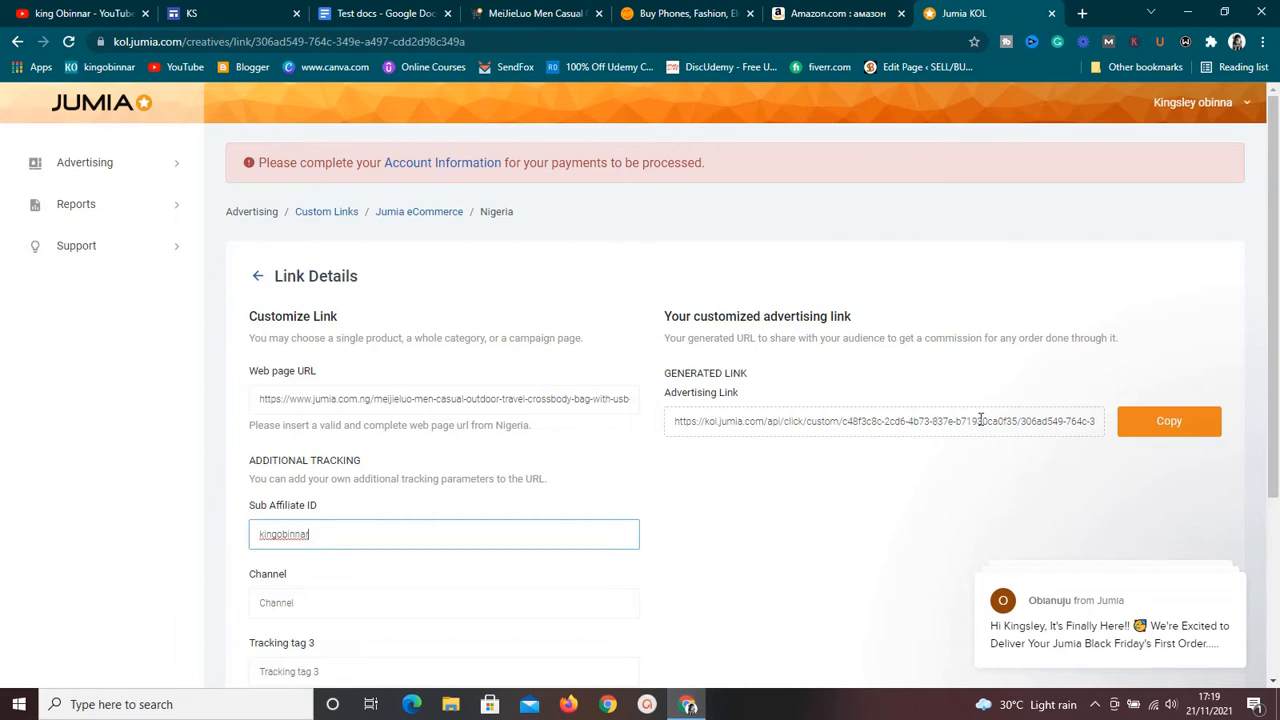
Step: Review the store's product images and check the image-saving options for the crossbody bag's photo on Jumia
click(228, 8)
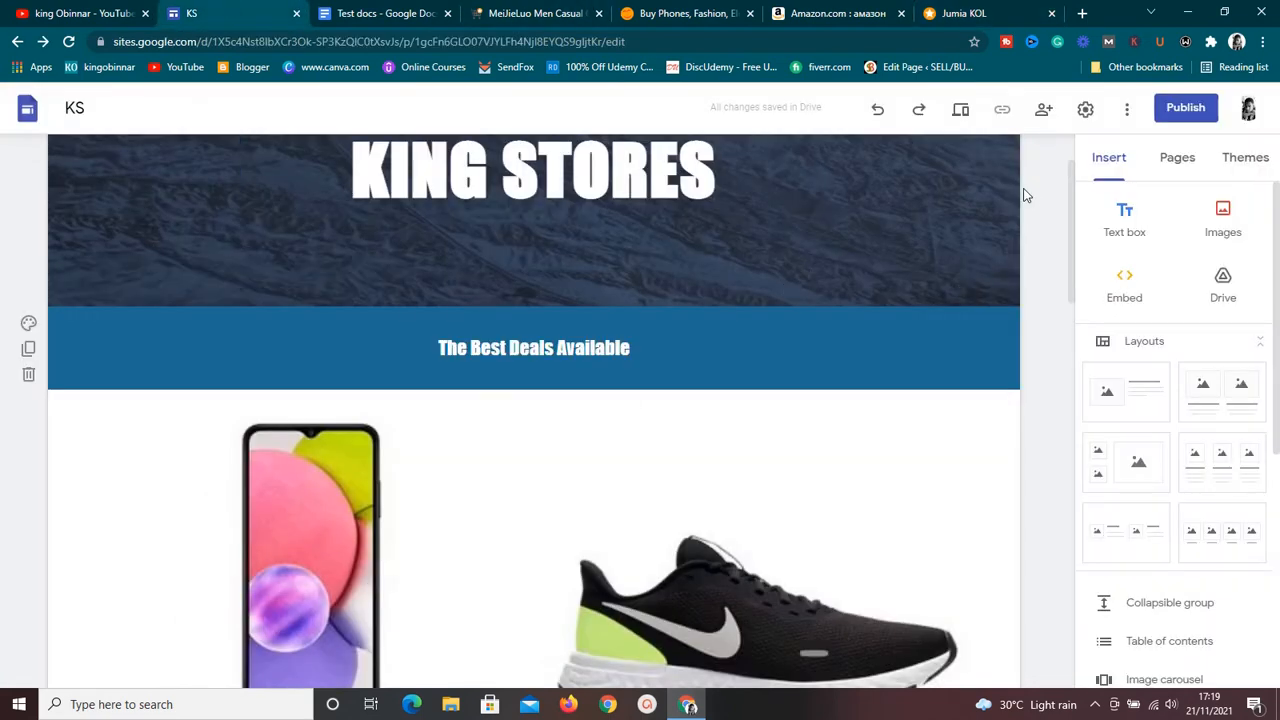
drag(1073, 215, 1073, 257)
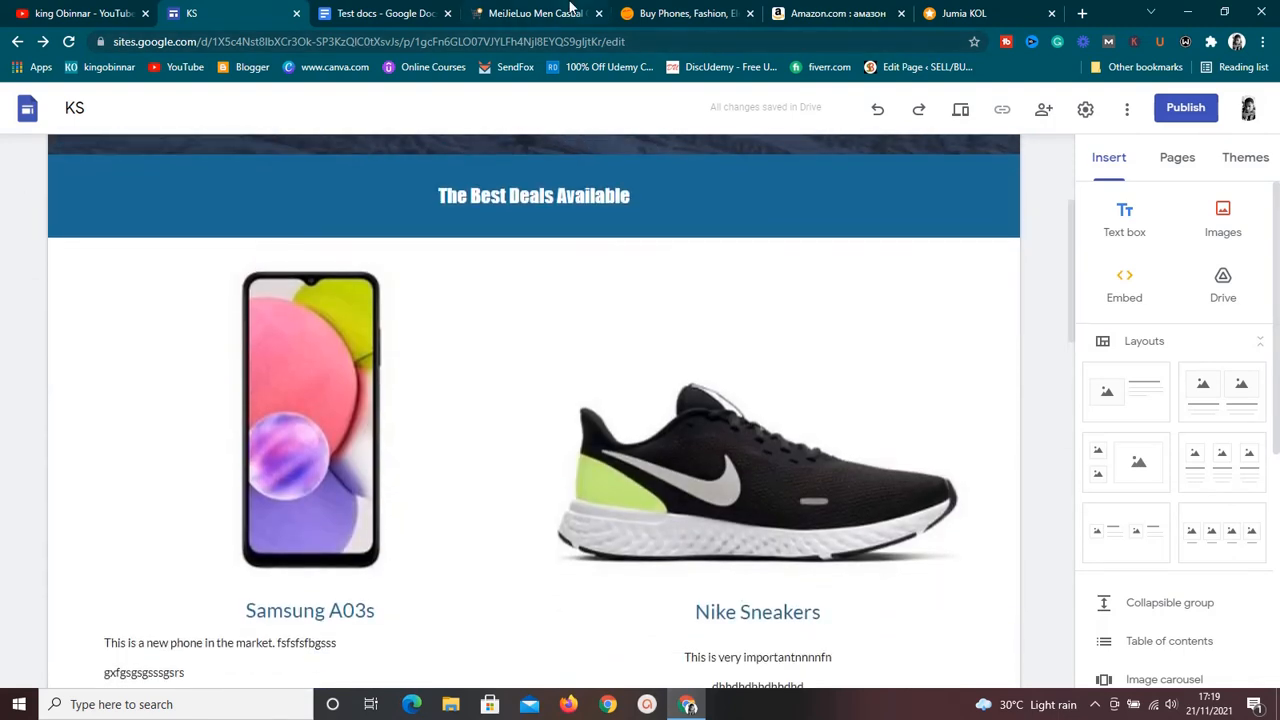
click(547, 12)
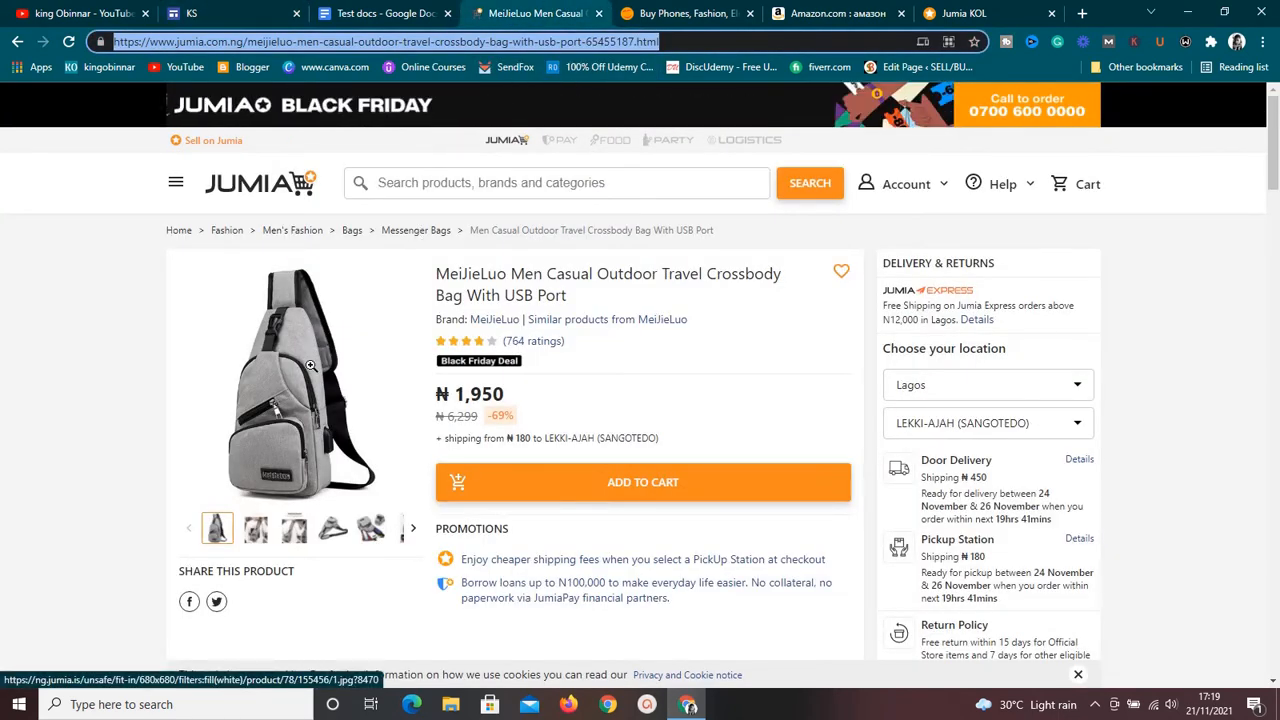
right_click(310, 366)
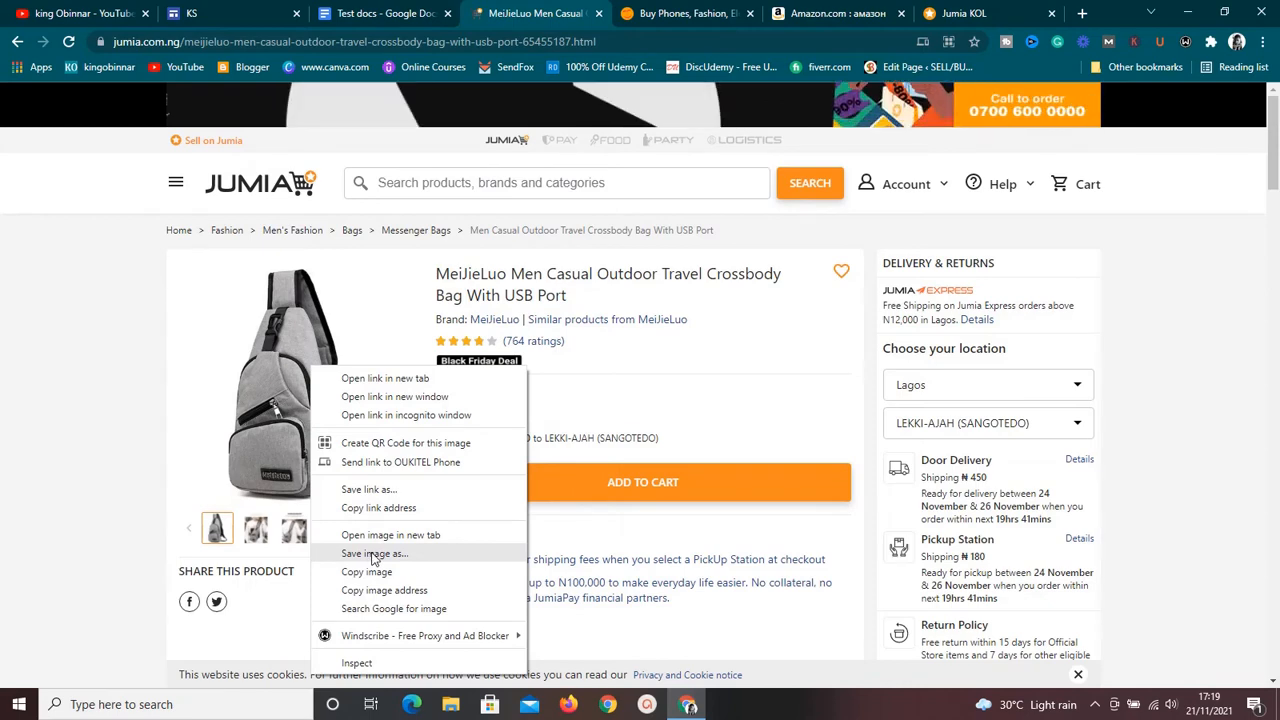
click(2, 329)
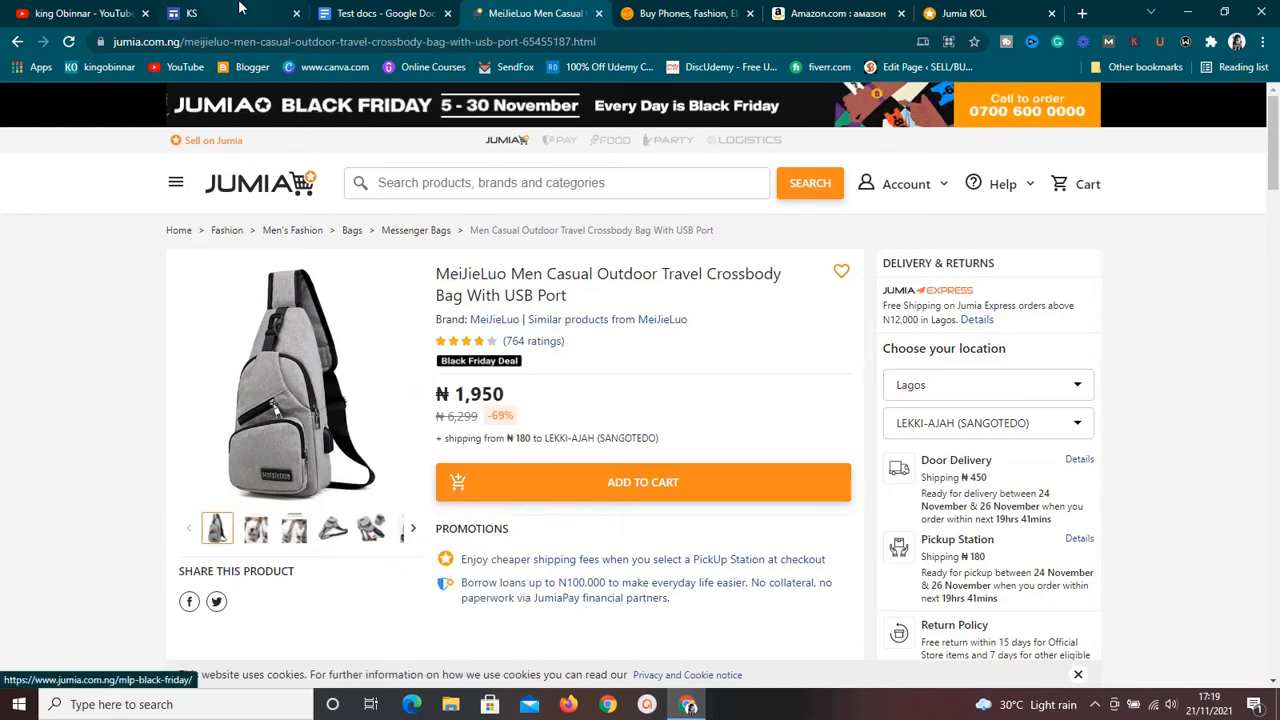
Step: Examine the Samsung A03s and Nike Sneakers entries in the KS site, including their titles, descriptions and Buy Now buttons
click(240, 12)
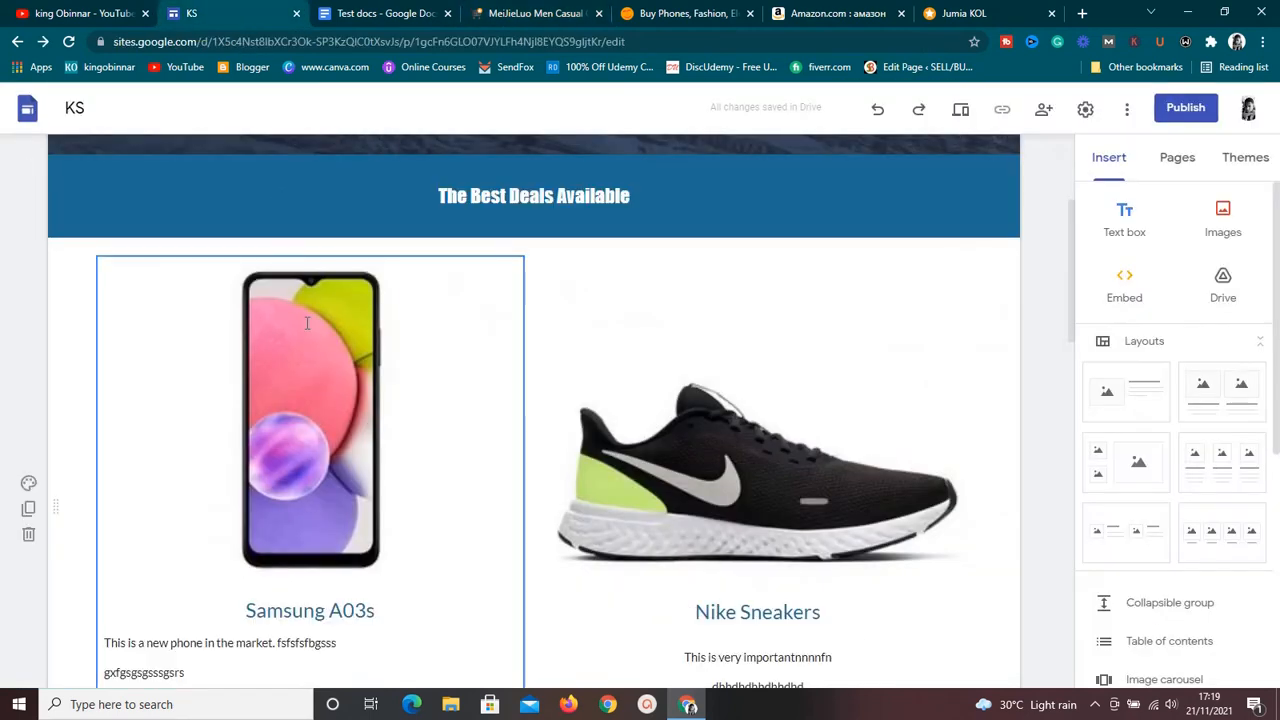
click(312, 450)
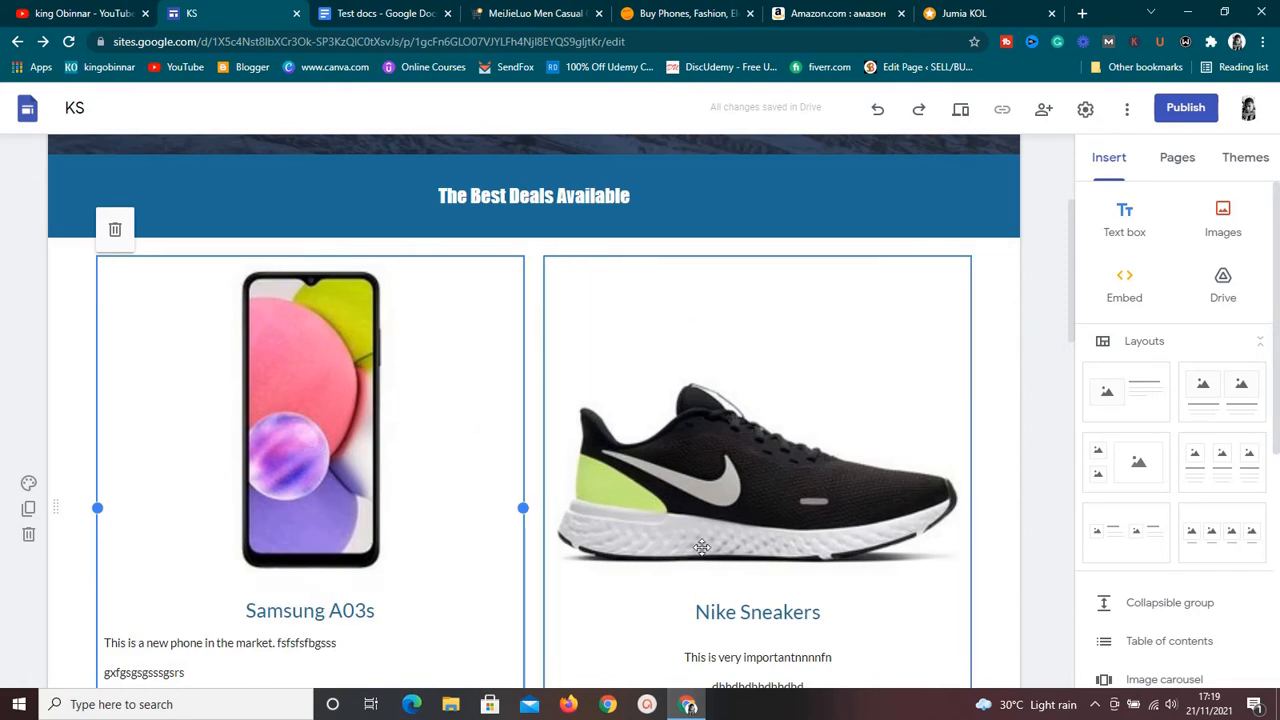
scroll(1075, 354, down, 1)
scroll(1075, 354, down, 3)
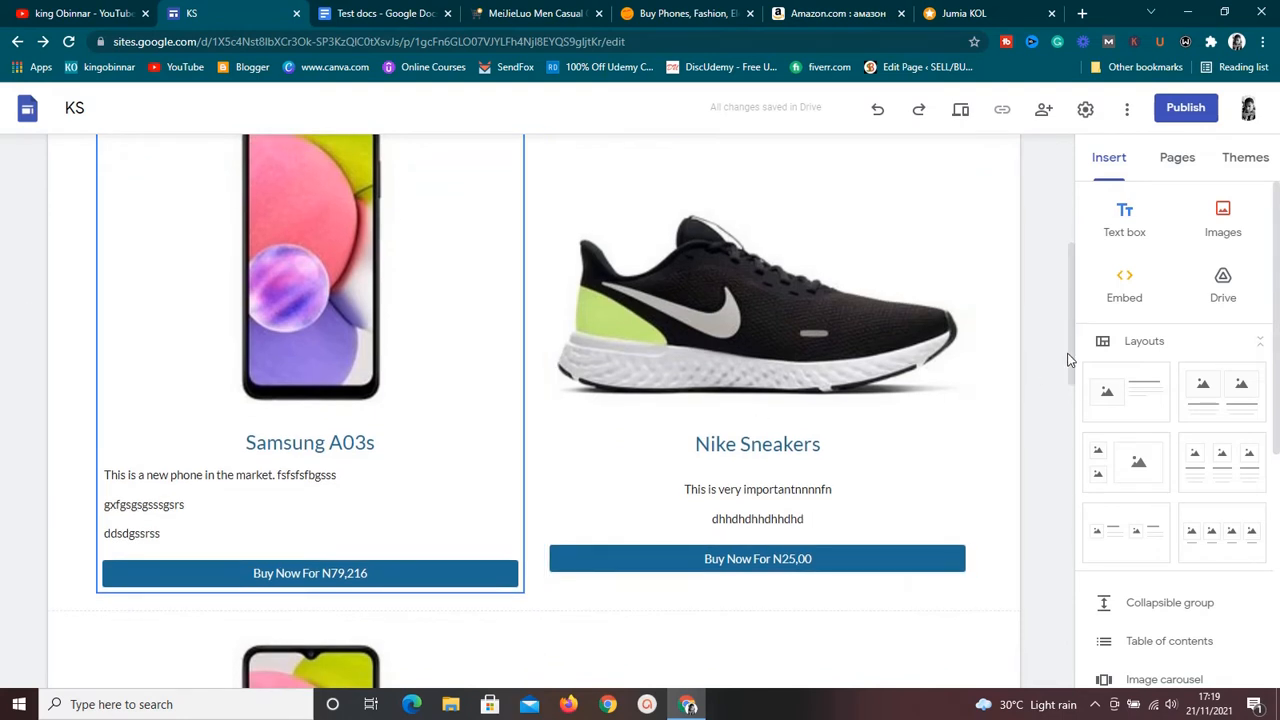
drag(1072, 362, 1073, 376)
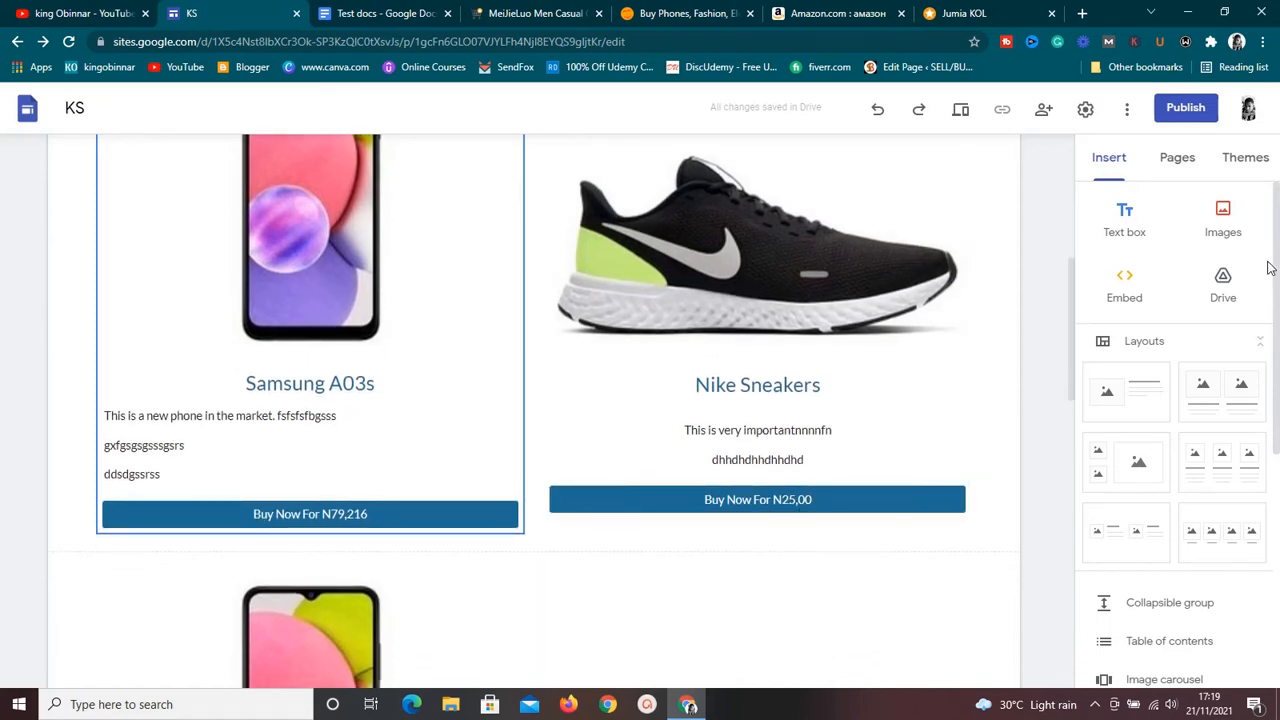
Step: Start a new button on the store page and name it "Buy Now For N1,50", checking the bag's price on Jumia
drag(1275, 296, 1272, 440)
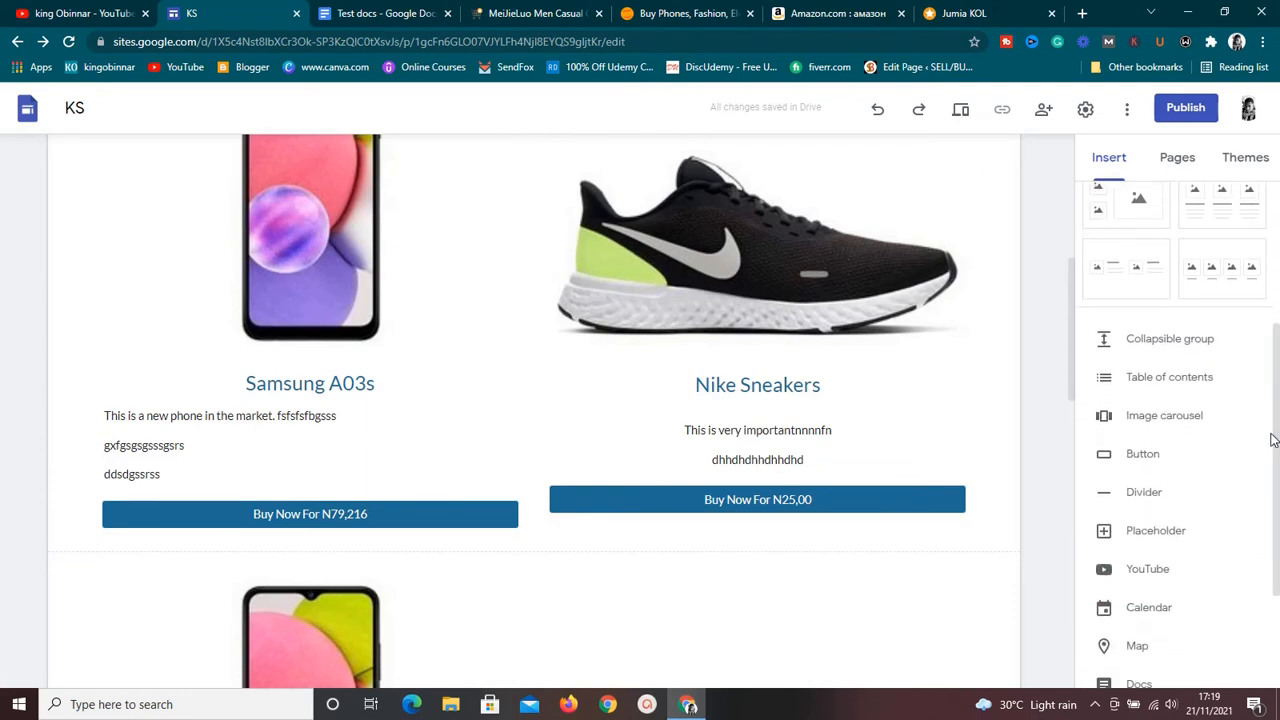
click(1166, 462)
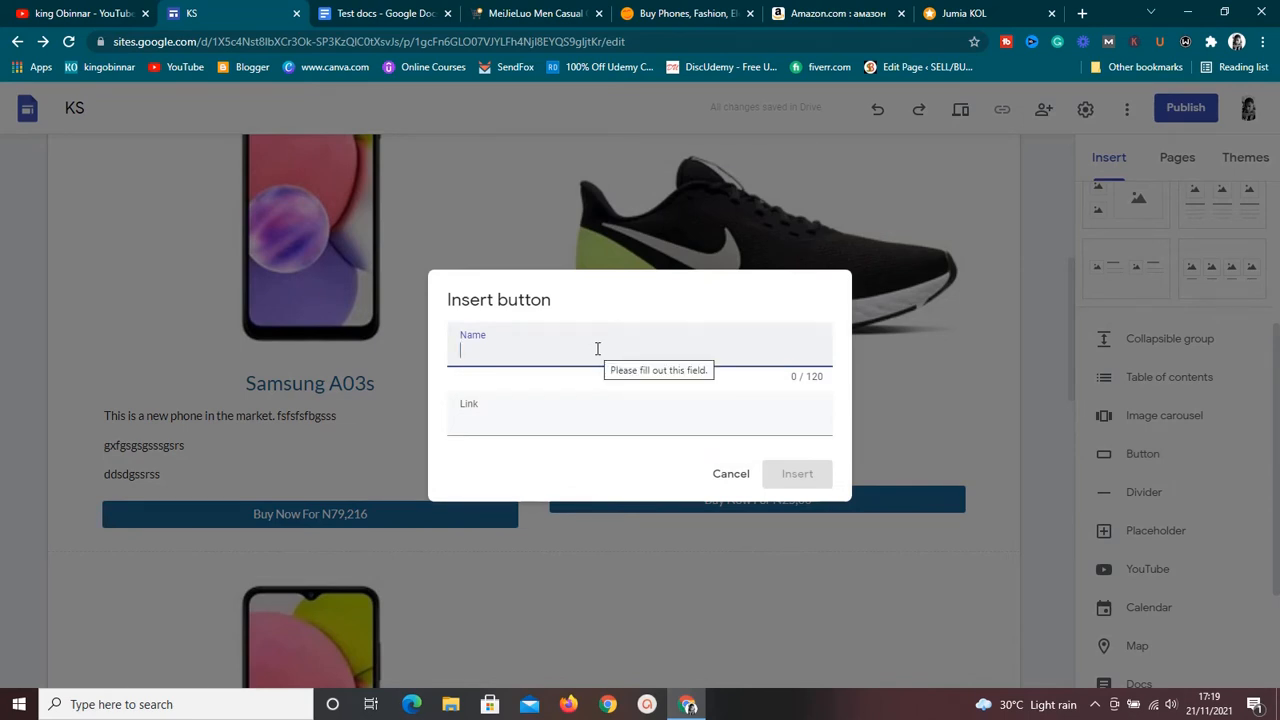
text(Bu)
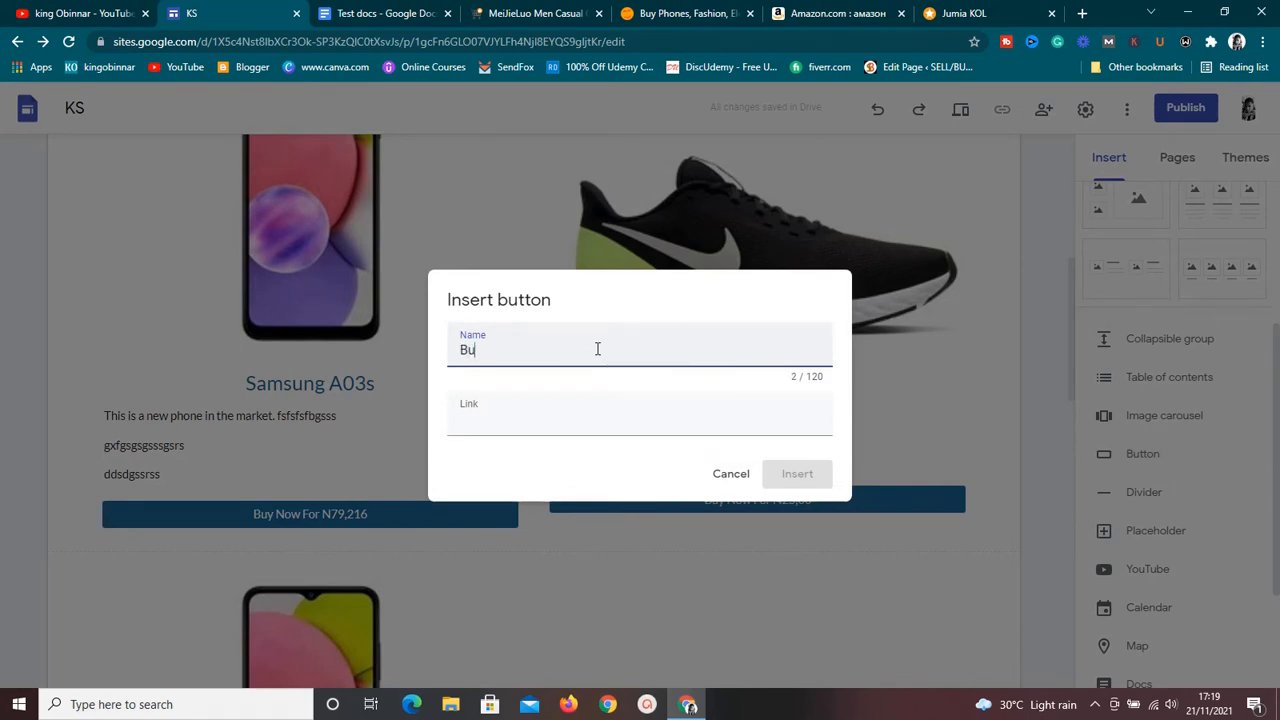
text(y Now For N)
click(550, 13)
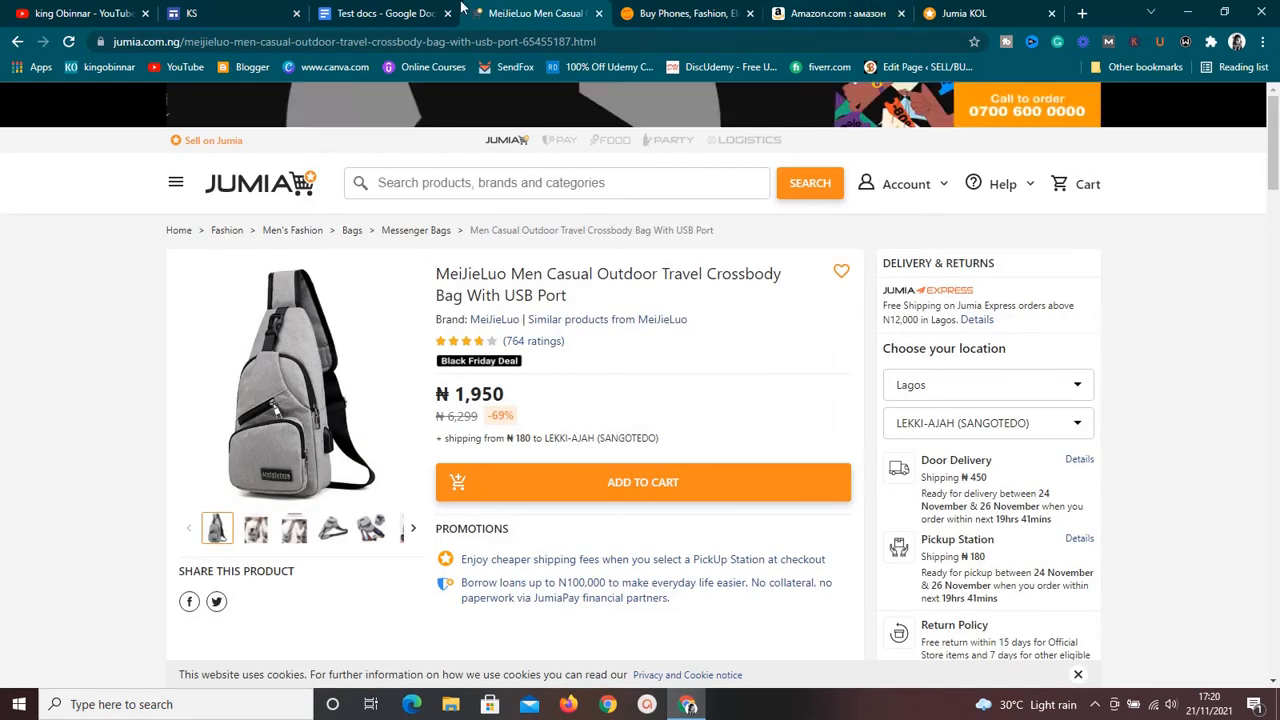
click(211, 16)
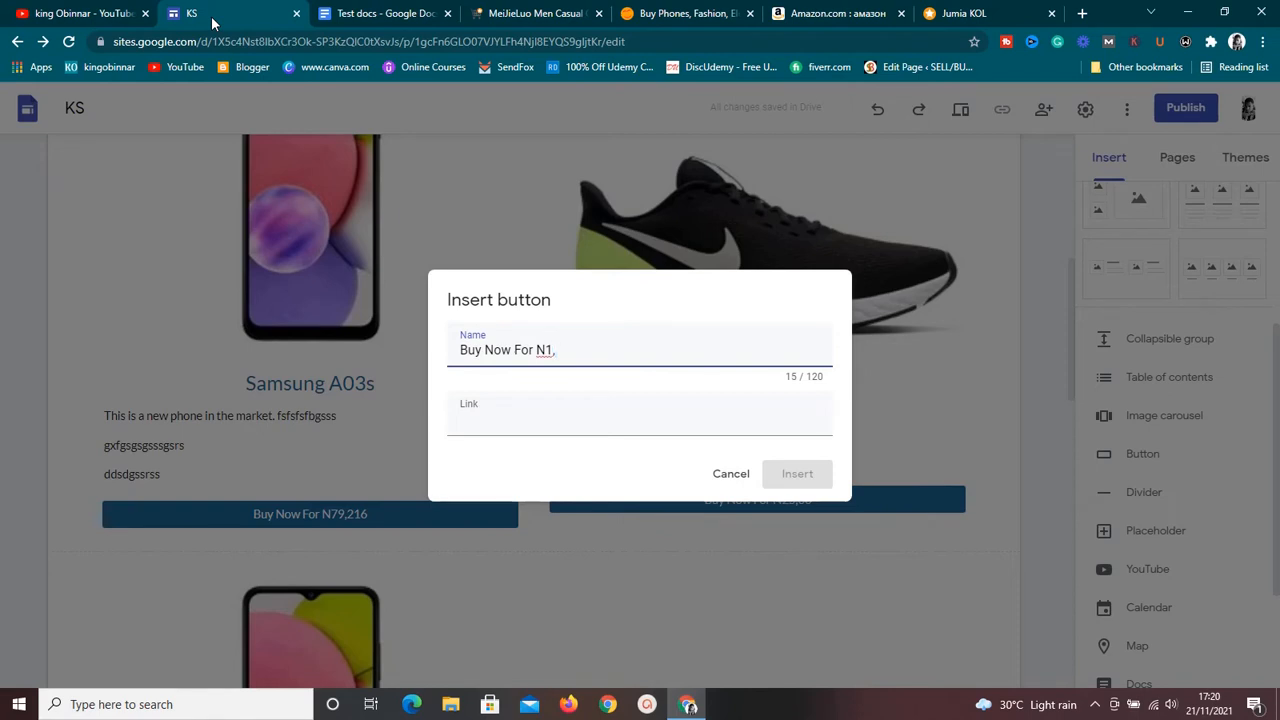
drag(212, 18, 365, 245)
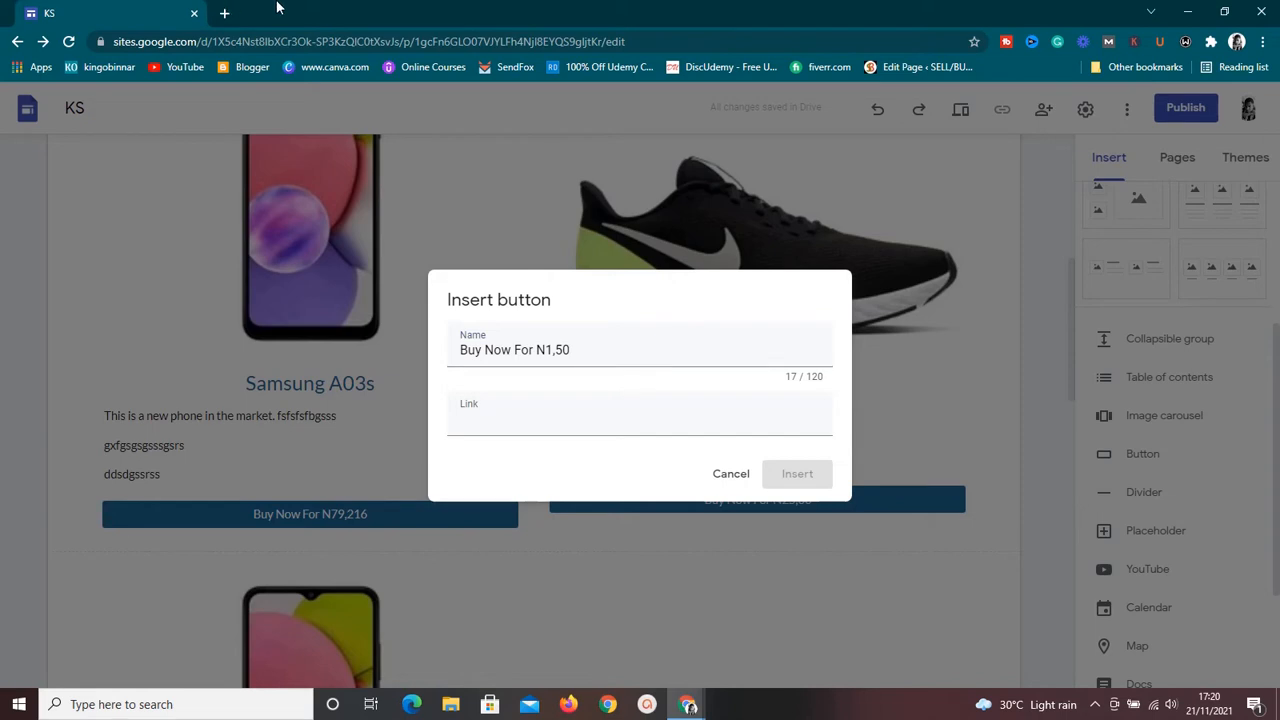
drag(278, 3, 262, 4)
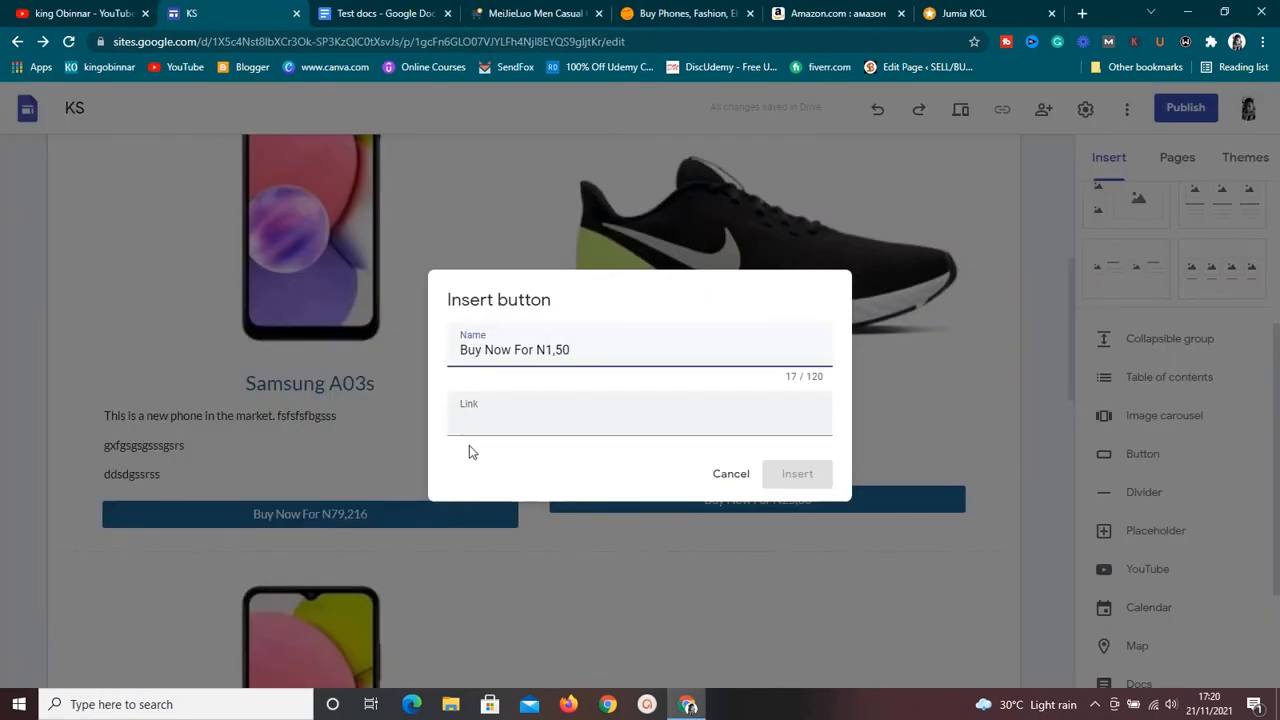
Step: Copy the generated advertising link for the crossbody bag from the Jumia KOL link details
click(470, 420)
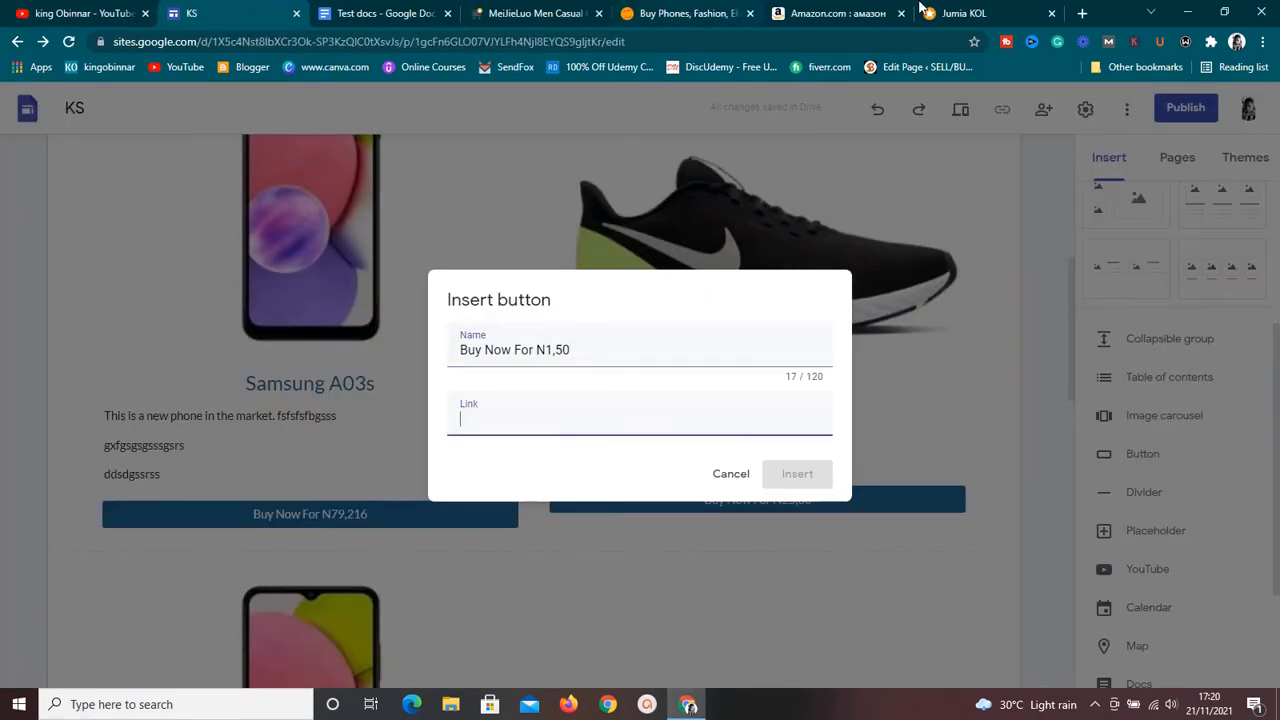
click(950, 13)
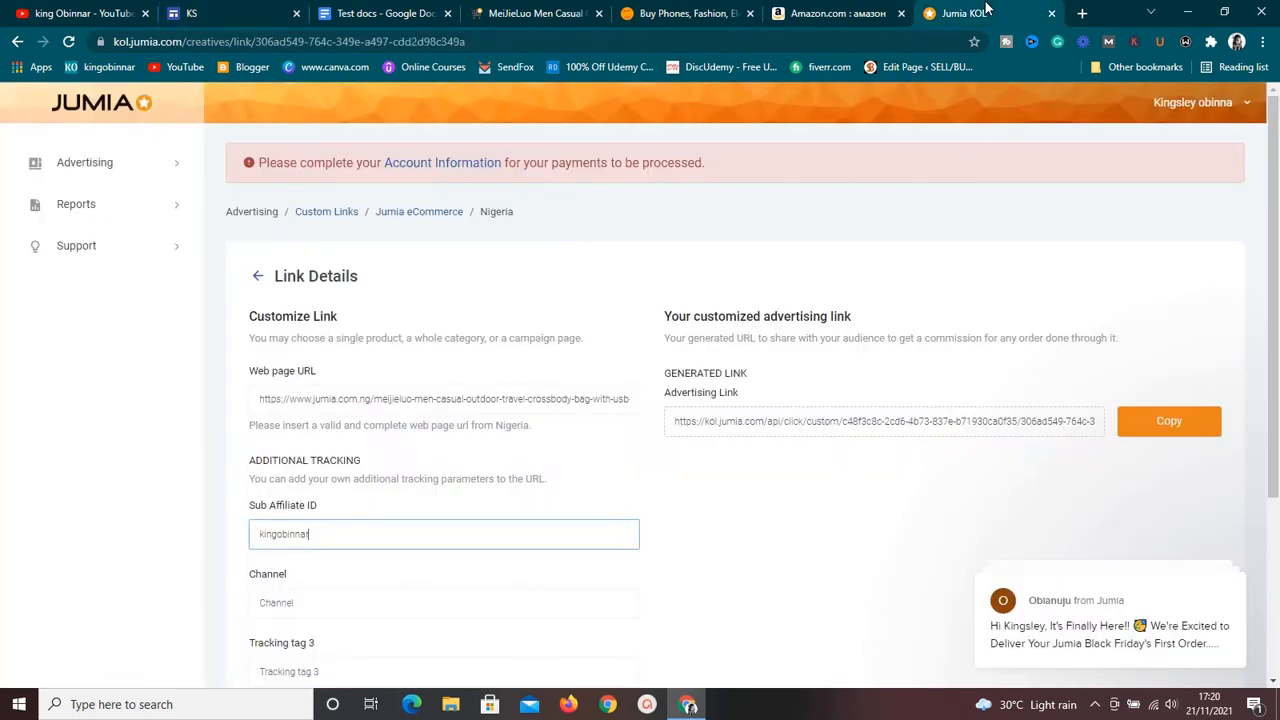
triple_click(833, 416)
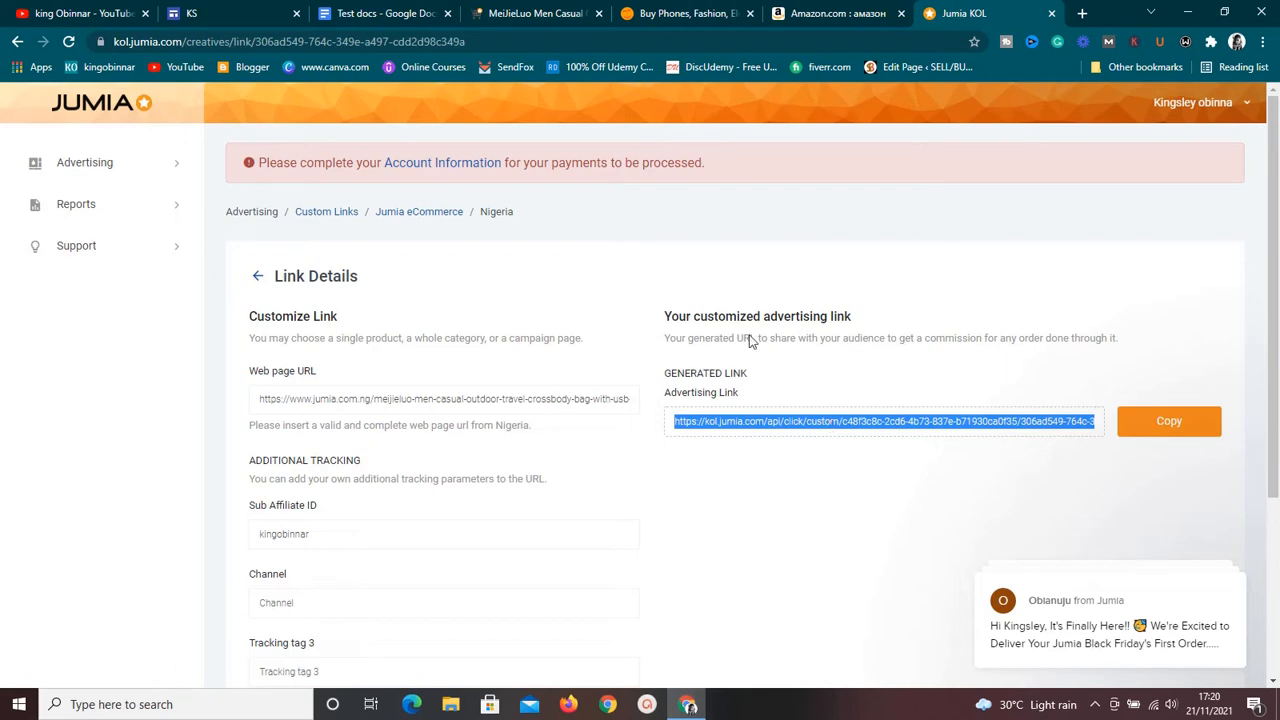
Step: Paste the affiliate advertising link as the new button's link in the KS site and insert the button
click(376, 8)
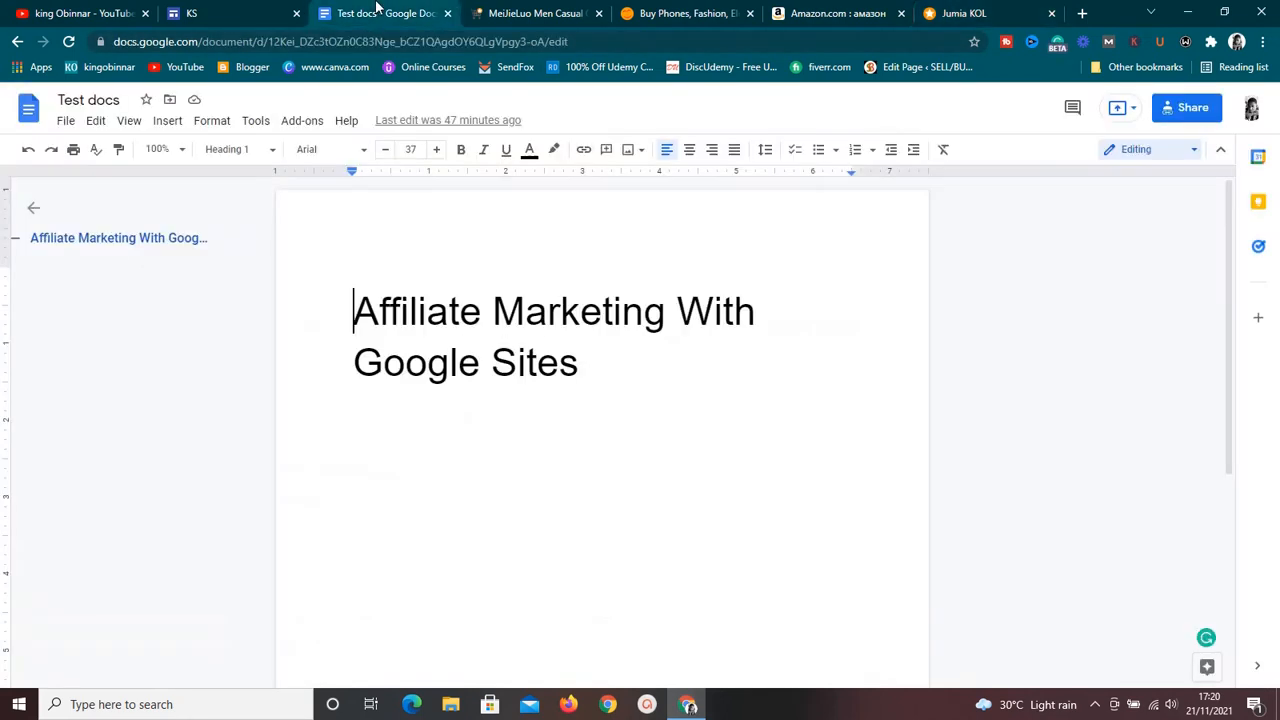
click(257, 12)
click(471, 424)
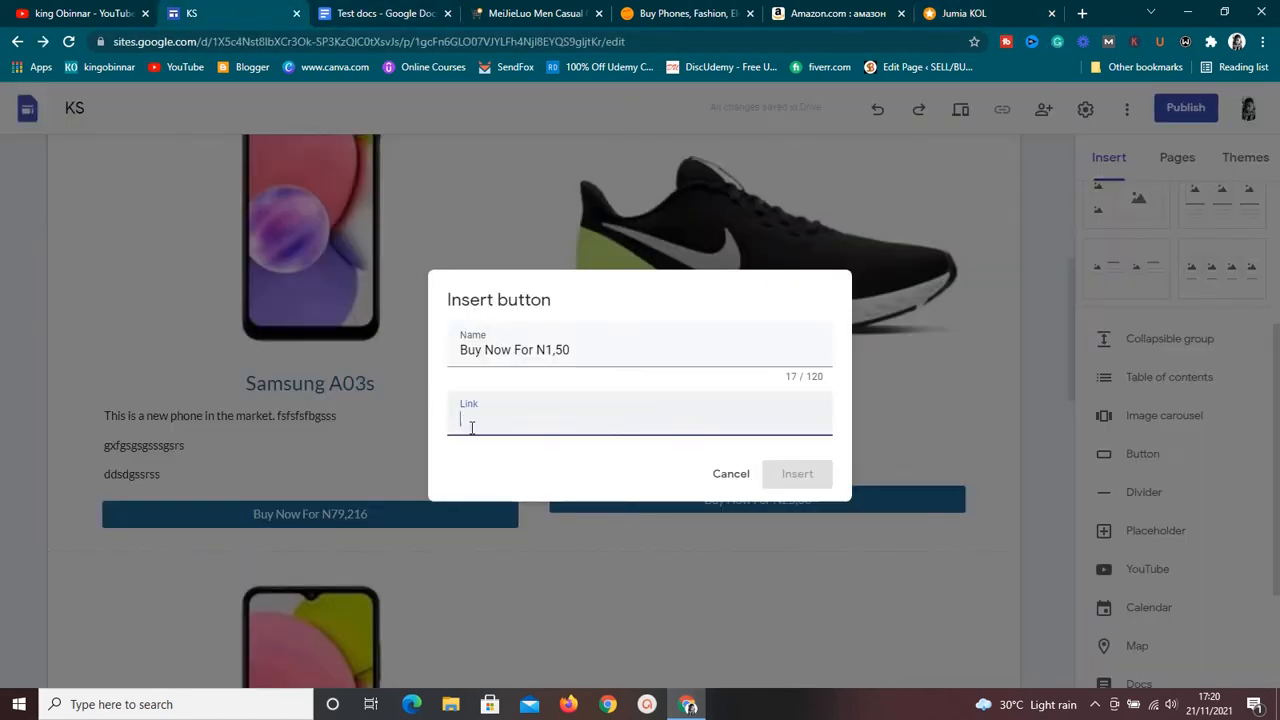
key(ctrl+v)
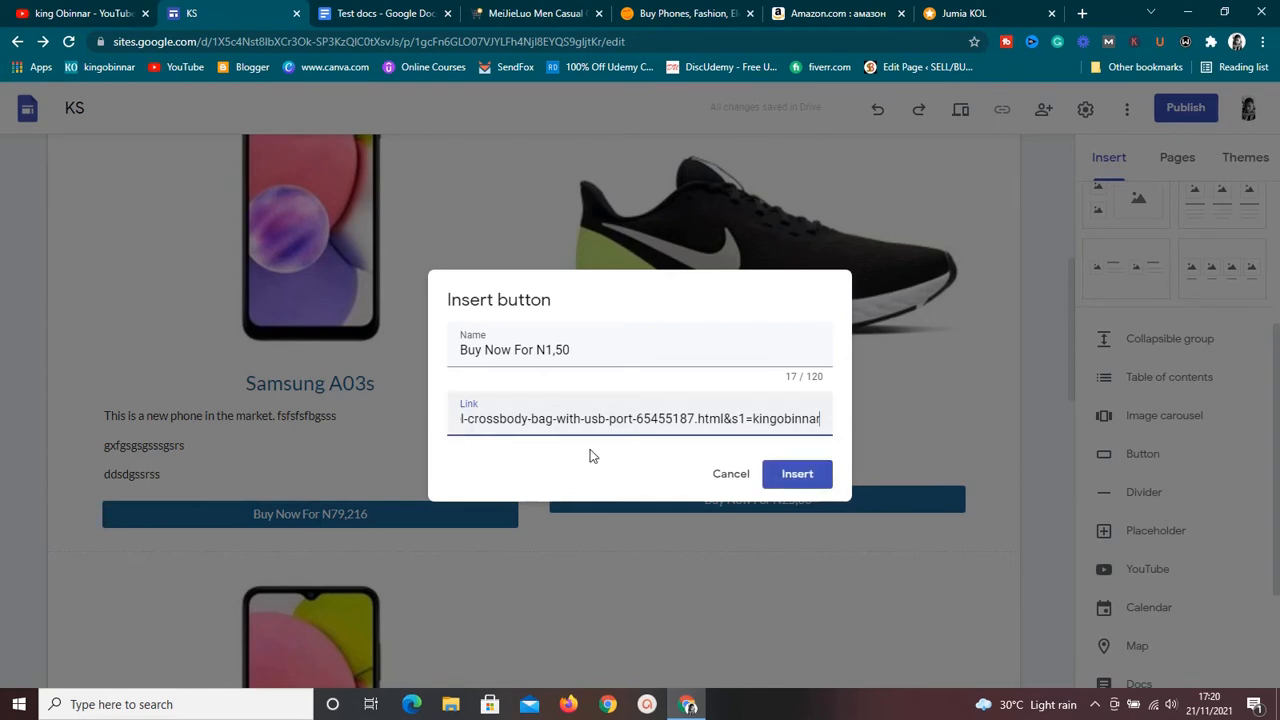
click(790, 475)
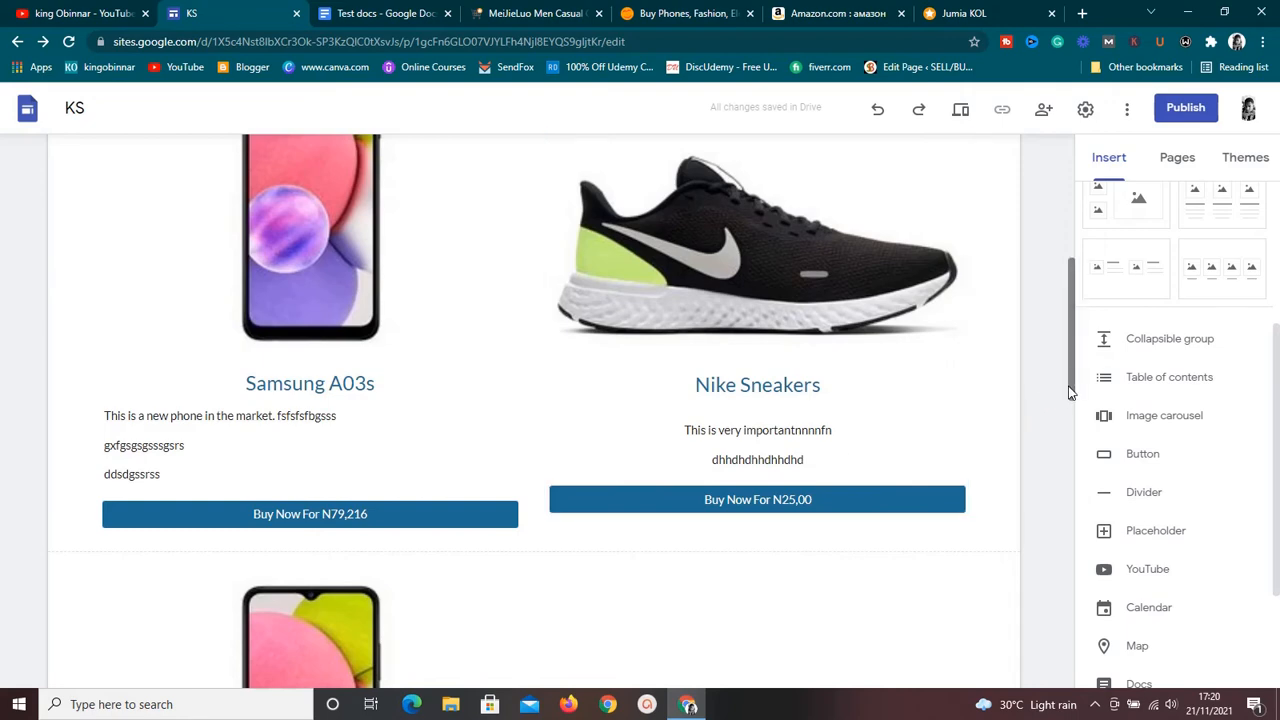
drag(1071, 390, 1062, 508)
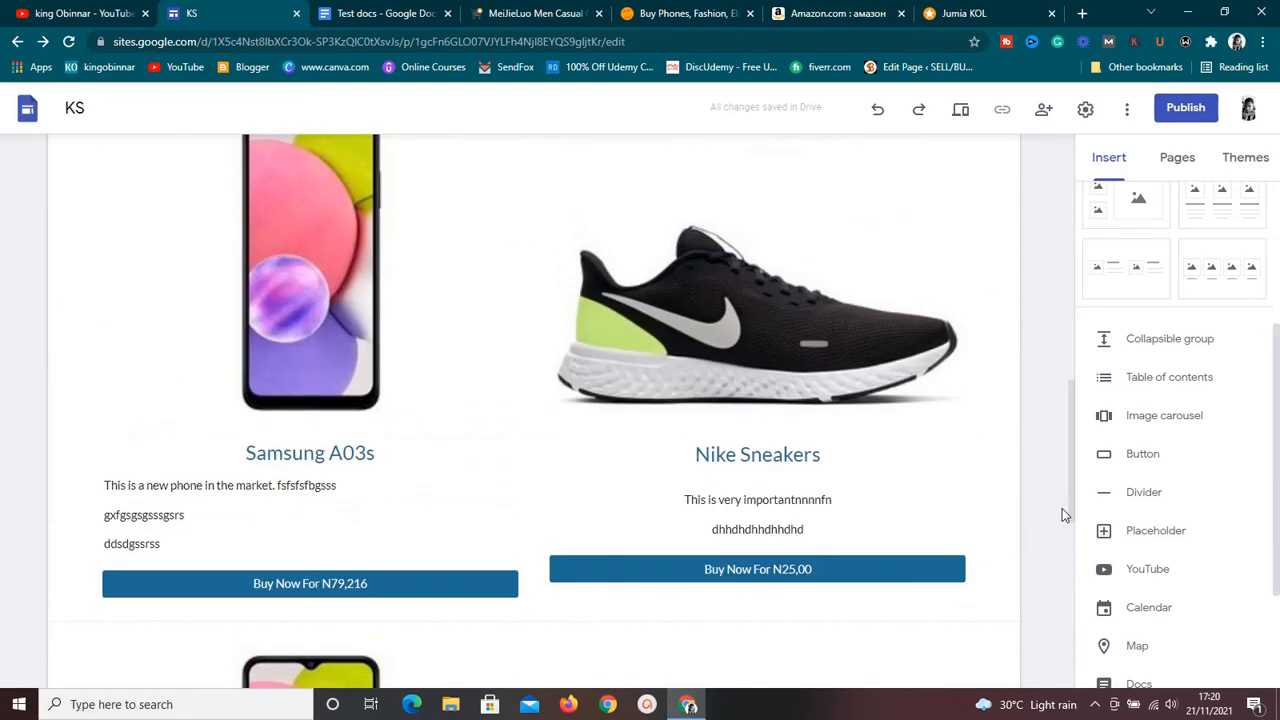
Step: Review the crossbody bag's custom link details on Jumia KOL
click(975, 15)
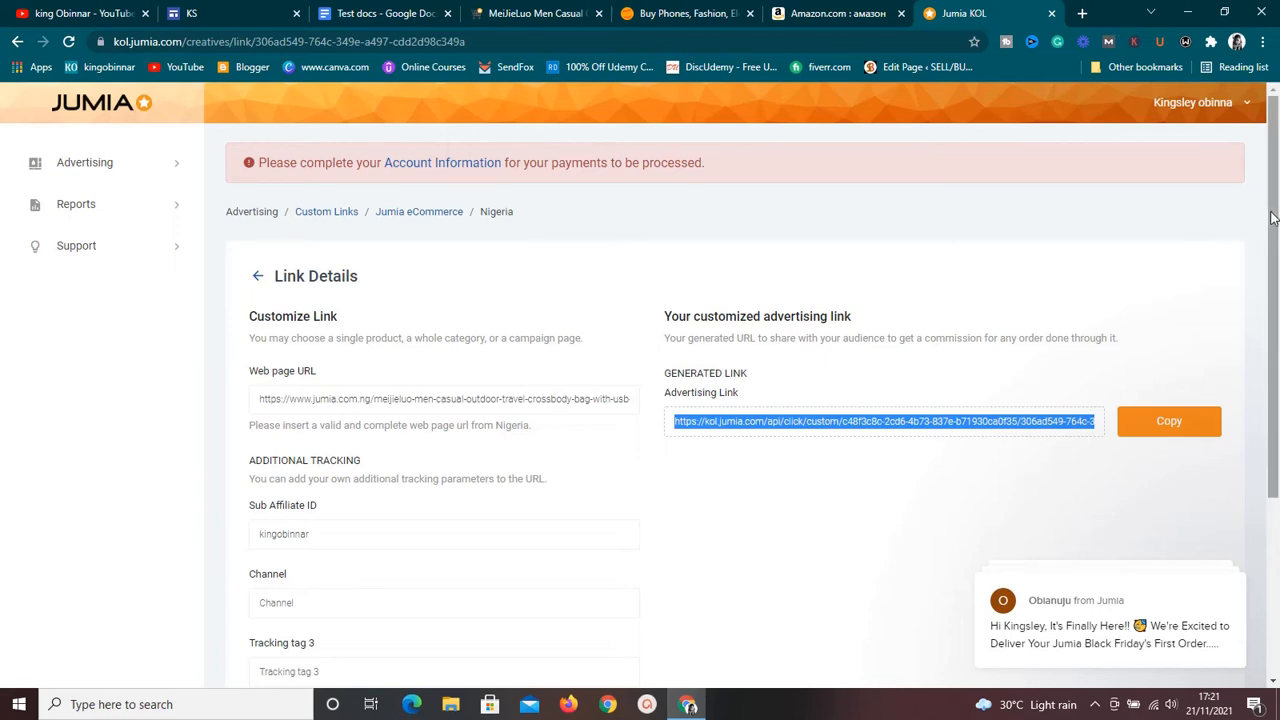
drag(1272, 218, 1276, 42)
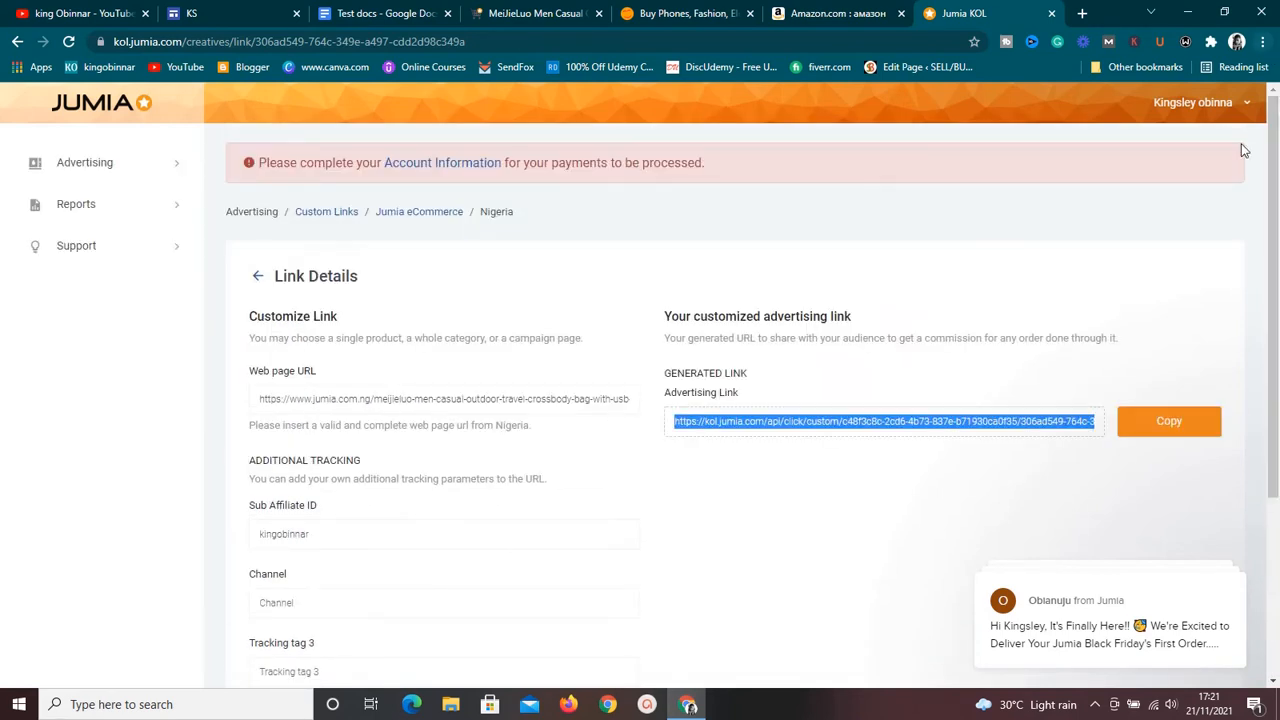
drag(1272, 240, 1272, 90)
Step: Preview the KS site's store page in the large screen, tablet and phone layouts
click(227, 9)
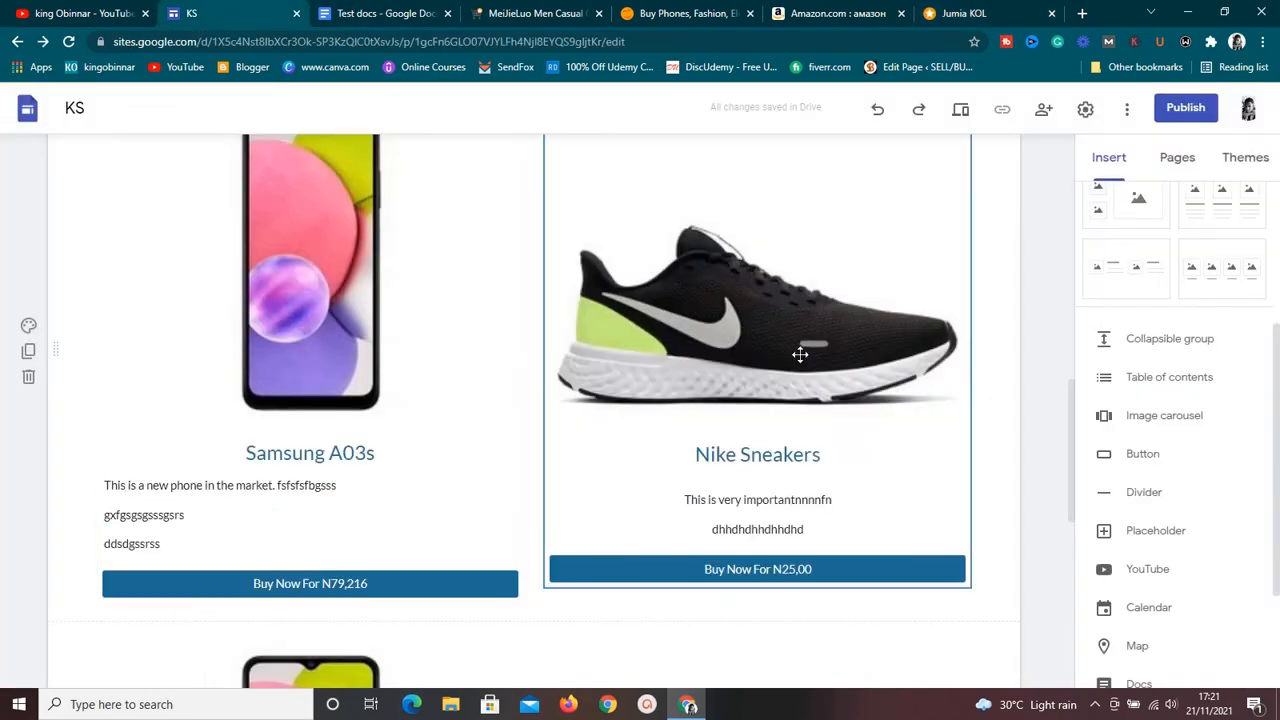
drag(1073, 443, 1080, 254)
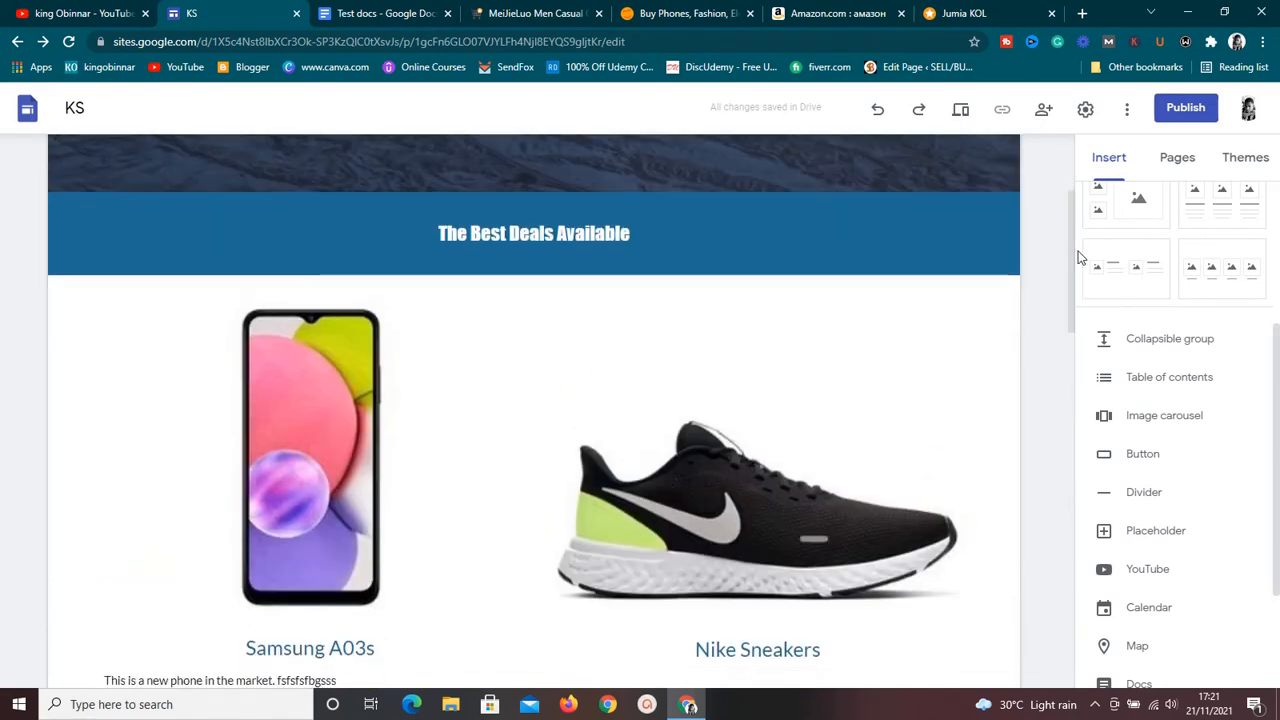
click(960, 112)
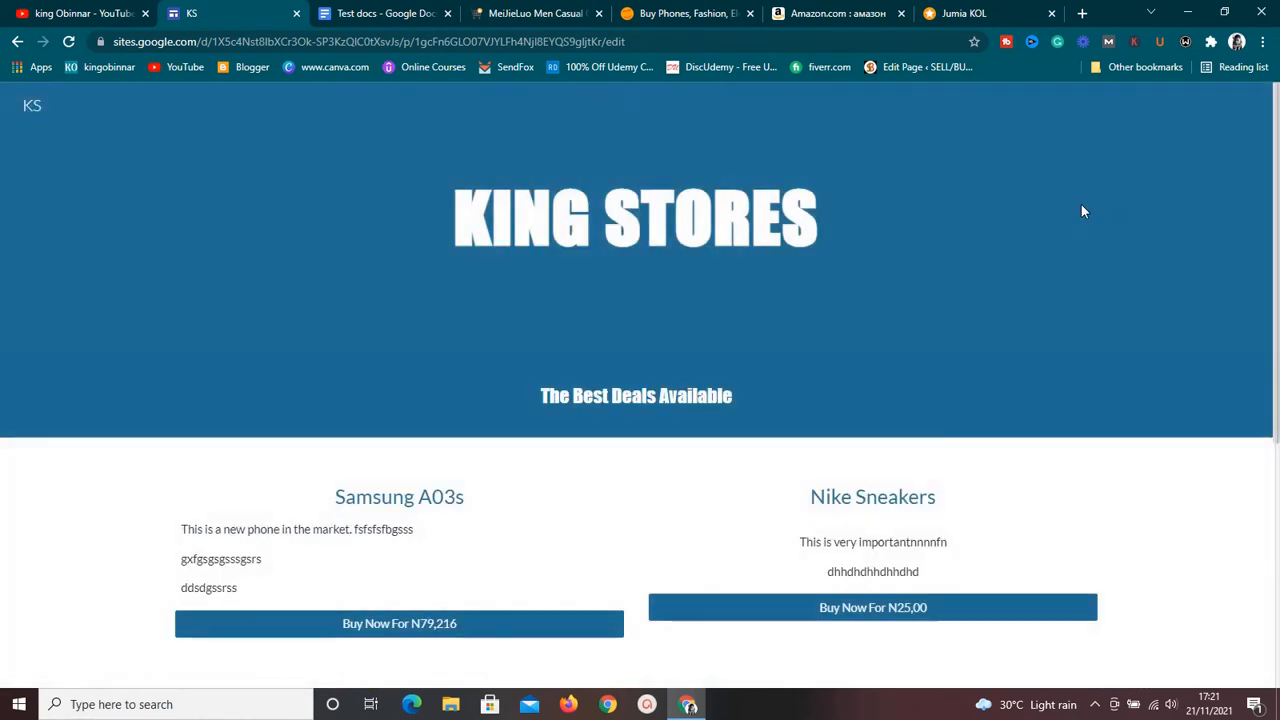
mouse_move(1277, 150)
mouse_down()
mouse_move(1277, 325)
mouse_move(1277, 140)
mouse_up()
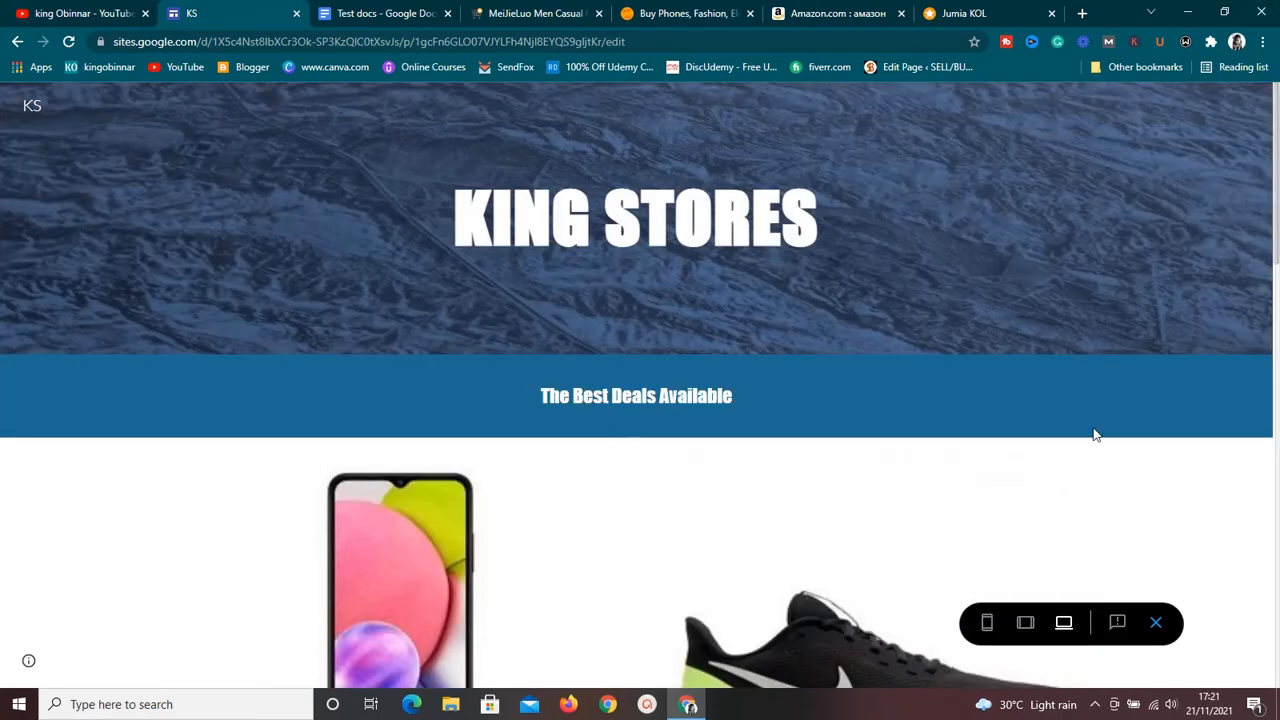
click(1027, 636)
click(988, 630)
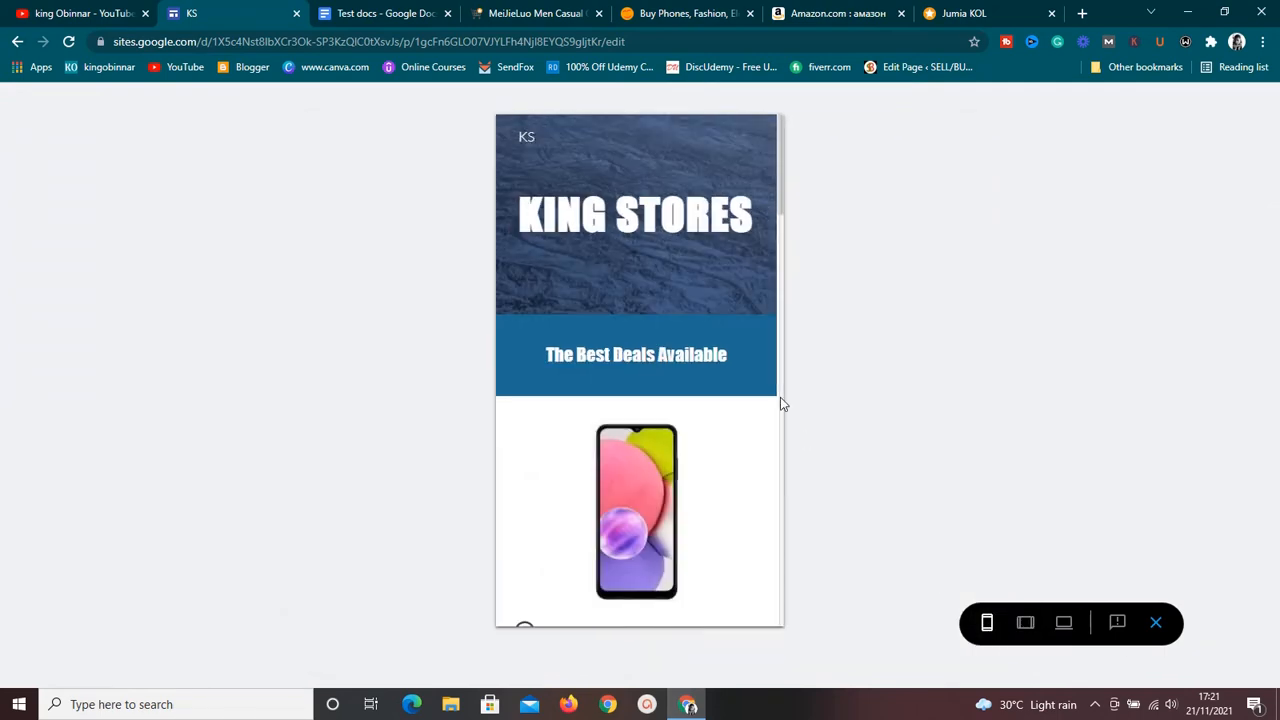
Step: Test the Samsung A03s Buy Now button in the phone preview and compare its Jumia product page with the crossbody bag's page
drag(783, 186, 783, 254)
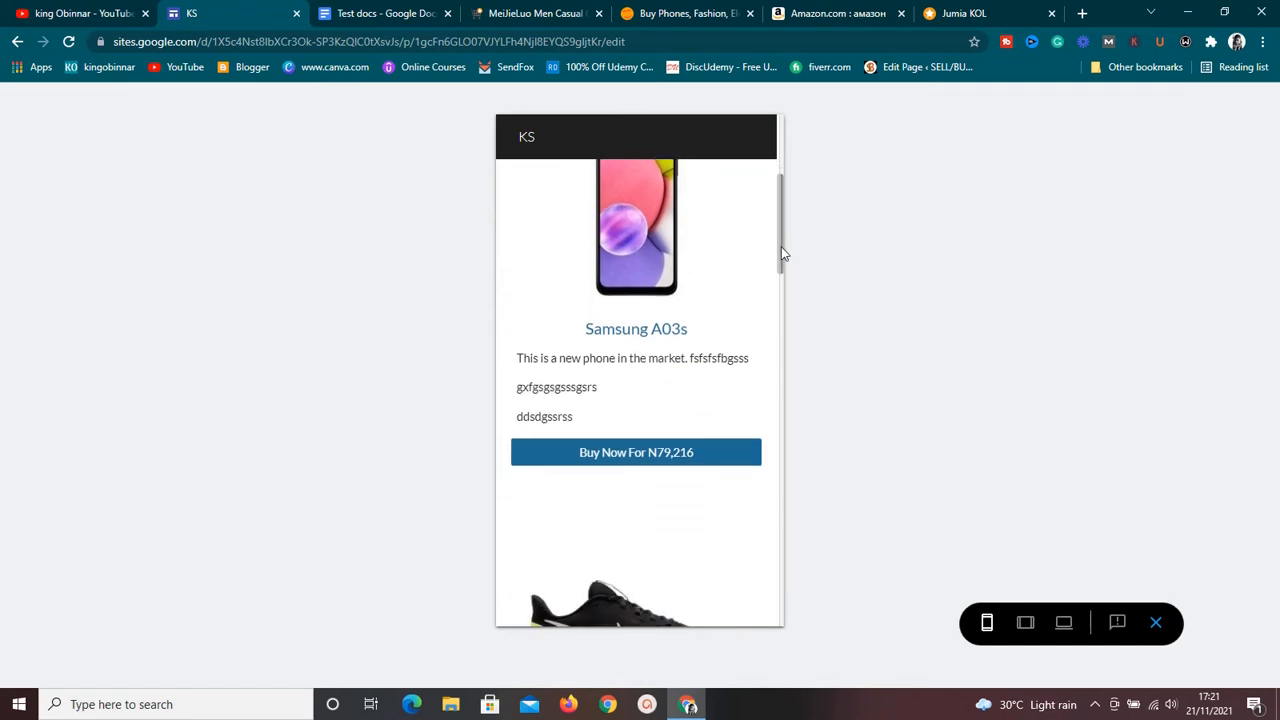
click(640, 461)
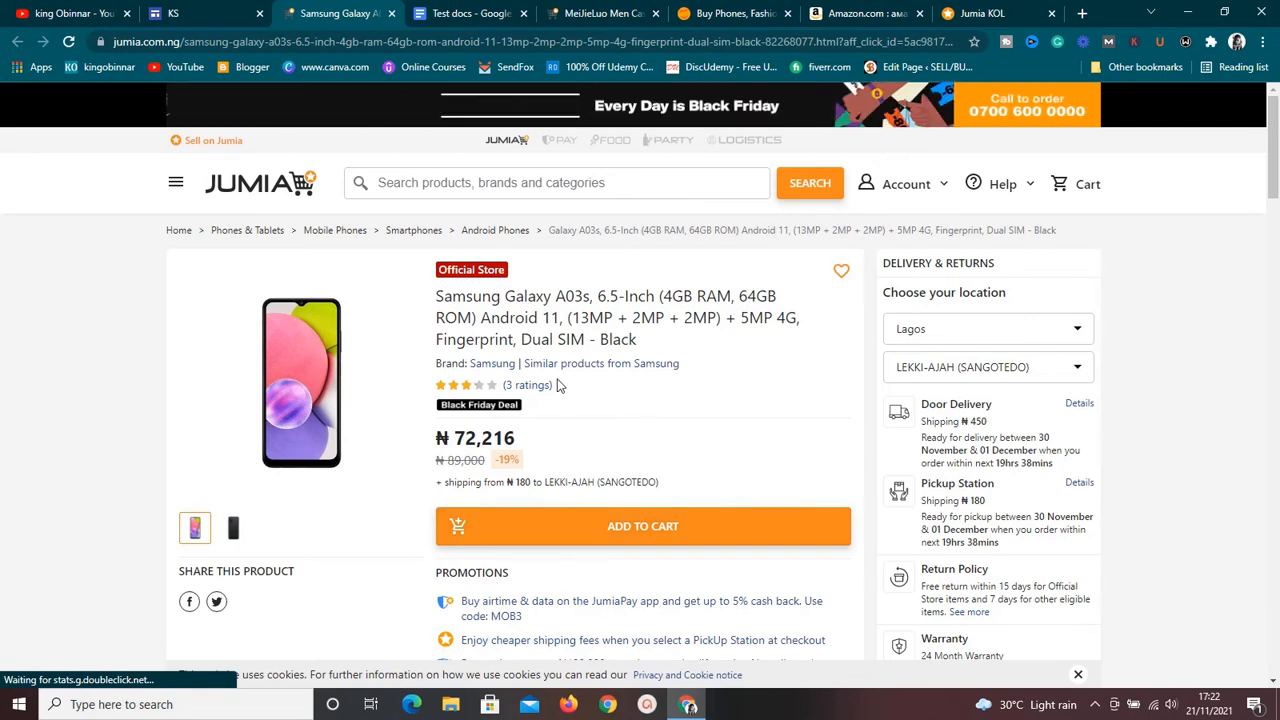
click(575, 12)
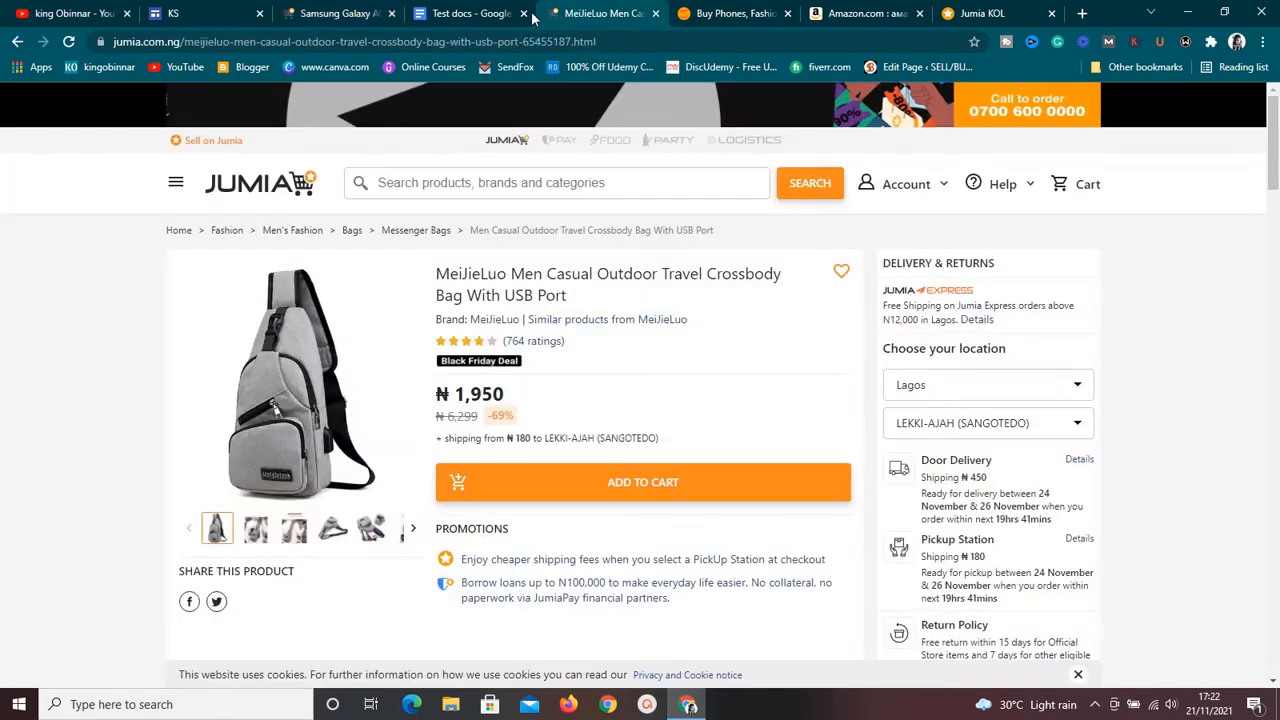
click(348, 12)
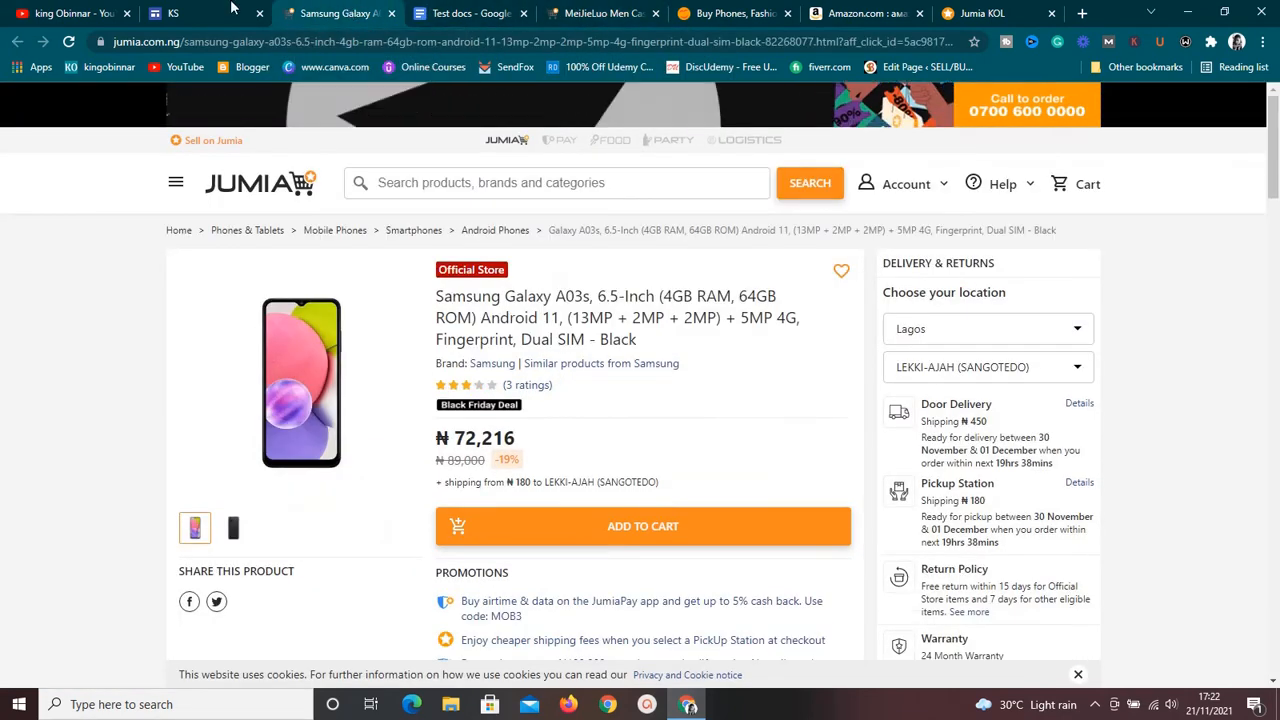
Step: Return to the phone preview of the KS site, view the store header and exit the preview
click(190, 12)
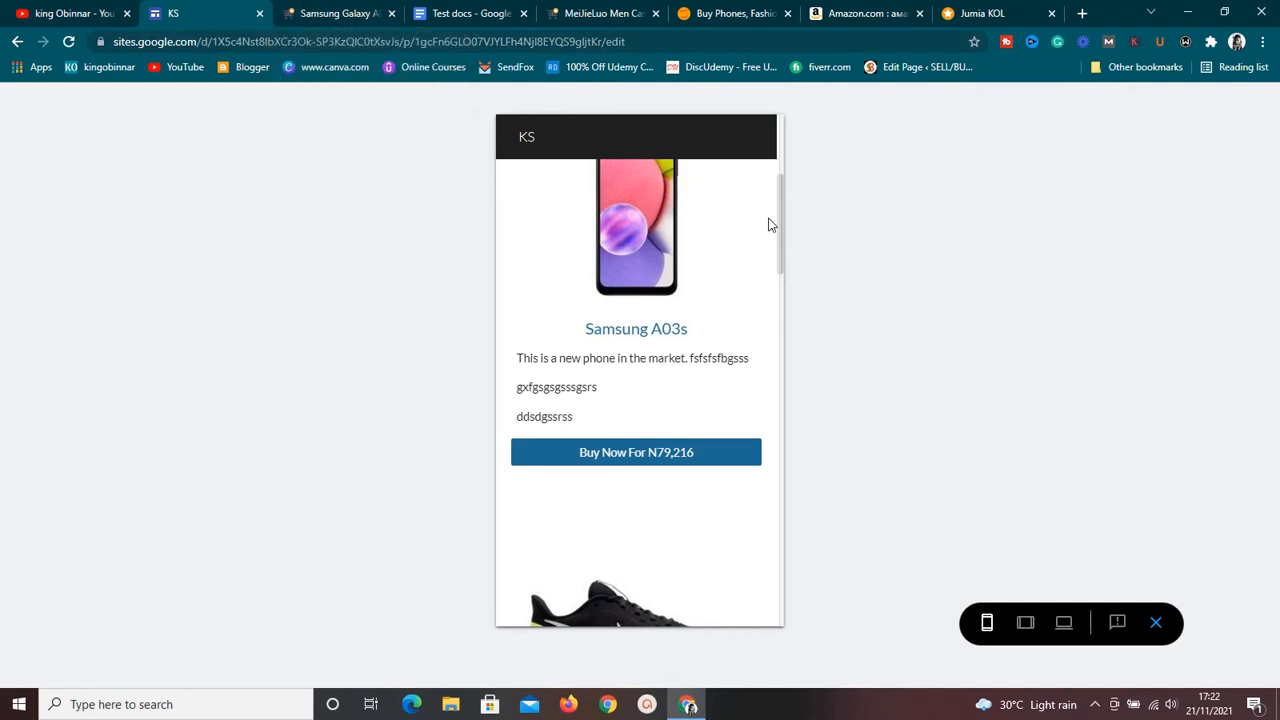
drag(784, 229, 783, 94)
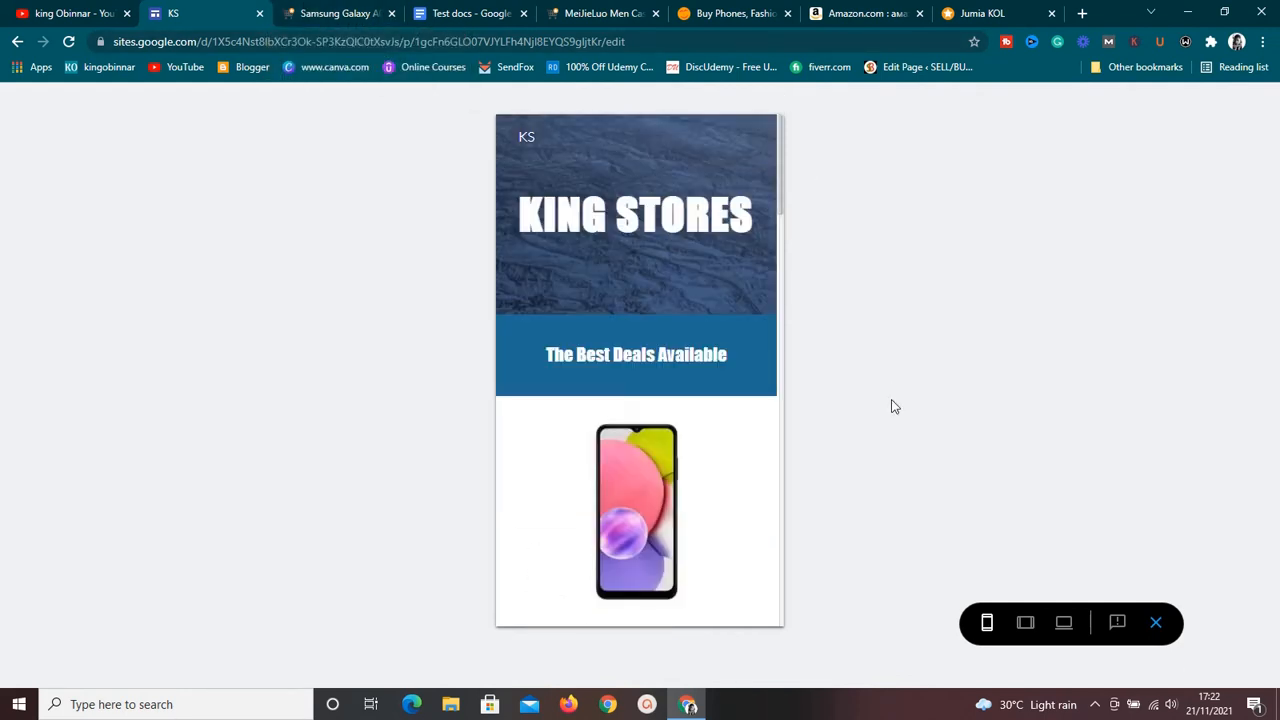
click(1155, 623)
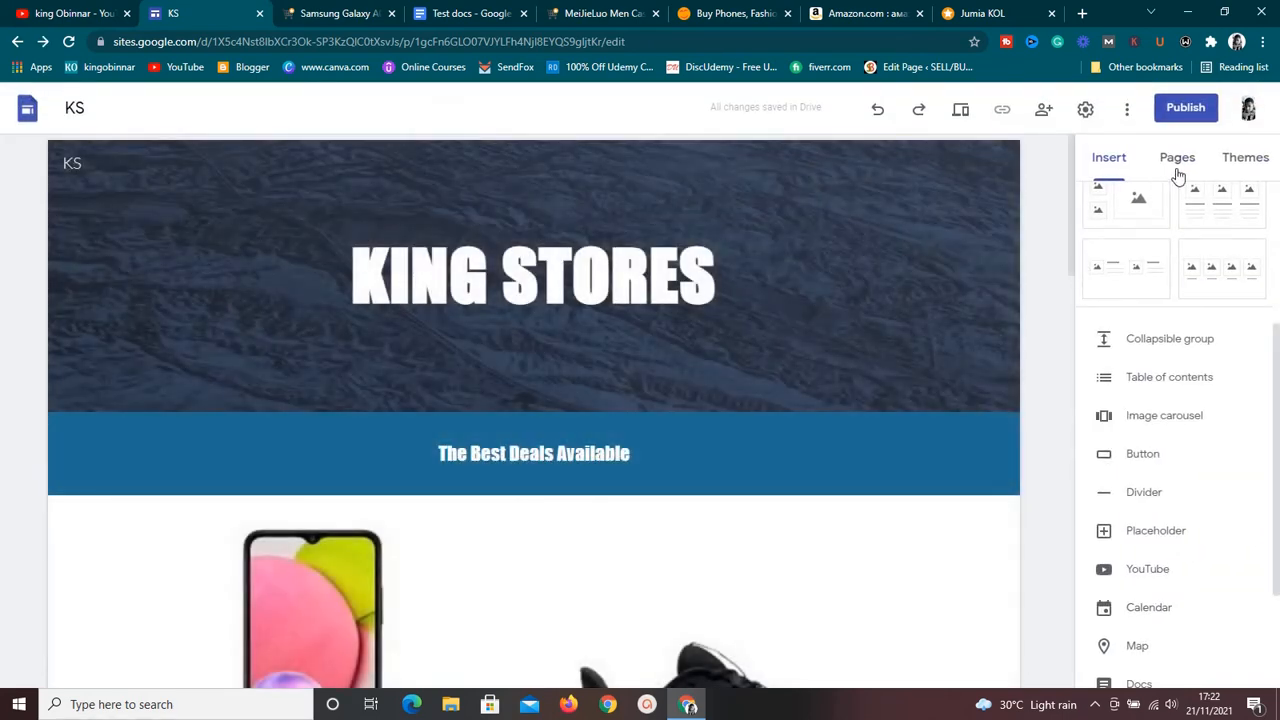
Step: Add a new page named "Disclaimer" to the KS site
click(1176, 162)
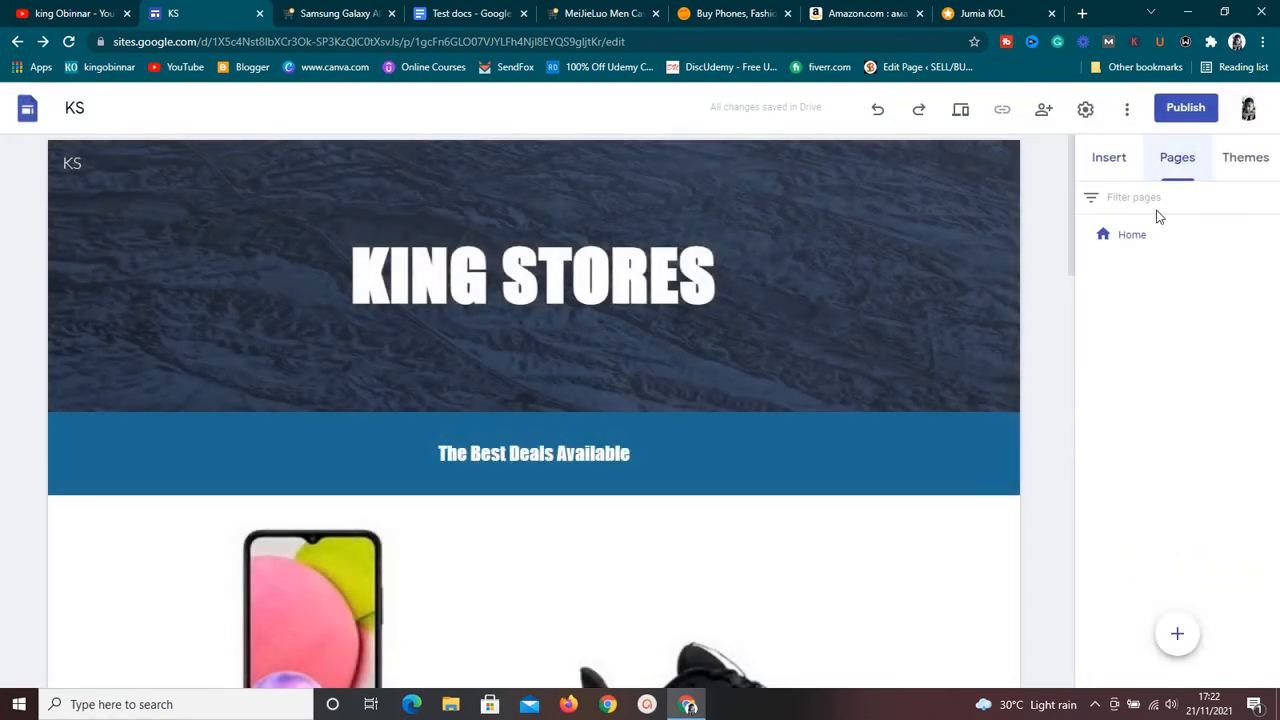
click(1176, 640)
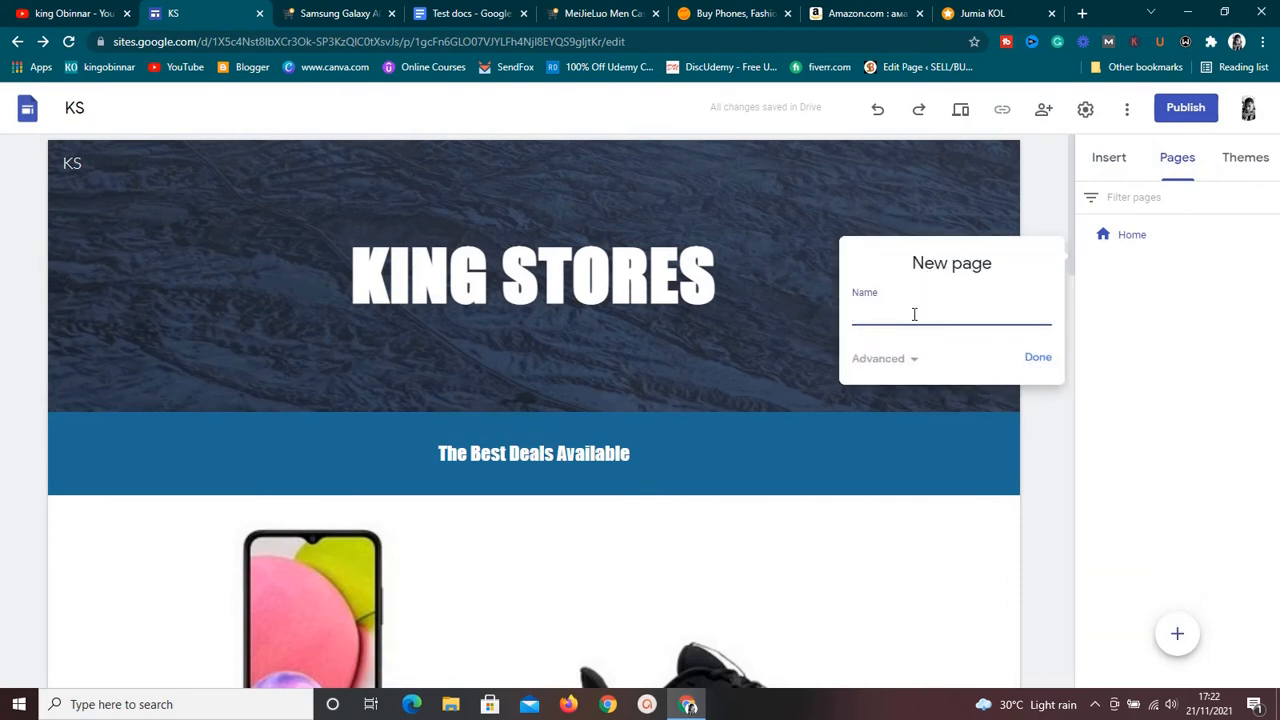
text(Disp)
key(BackSpace)
text(claimer)
click(1034, 360)
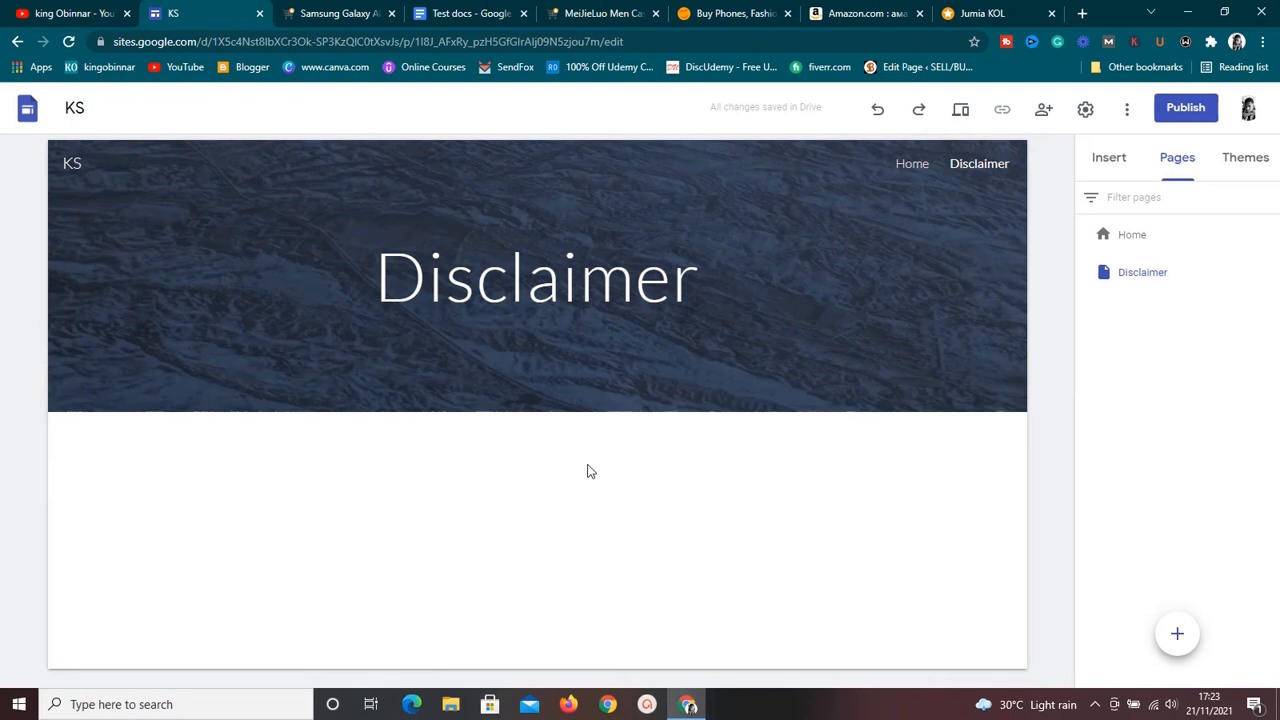
Step: Add a text box below the Disclaimer header containing "This hhdjjdhgggs ssjhjdhjdsjh dhhdjjdjjdhhdh jjdhjdhdjdj"
double_click(590, 471)
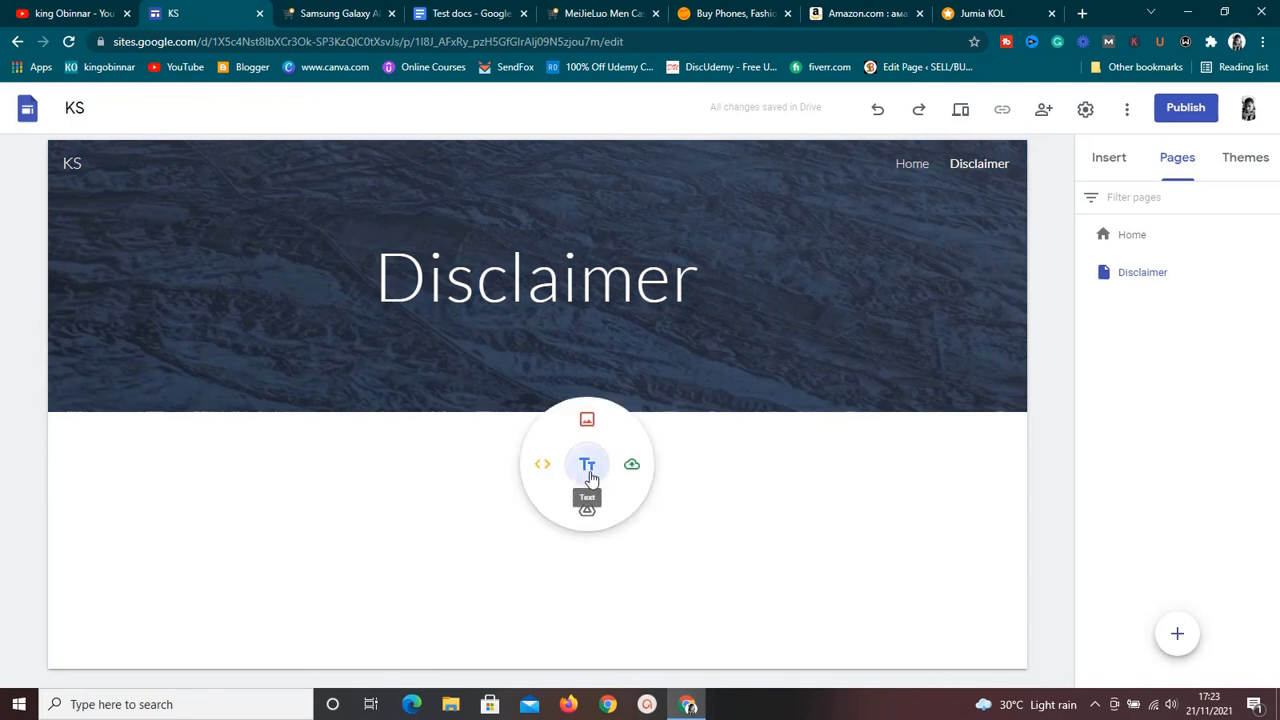
click(587, 468)
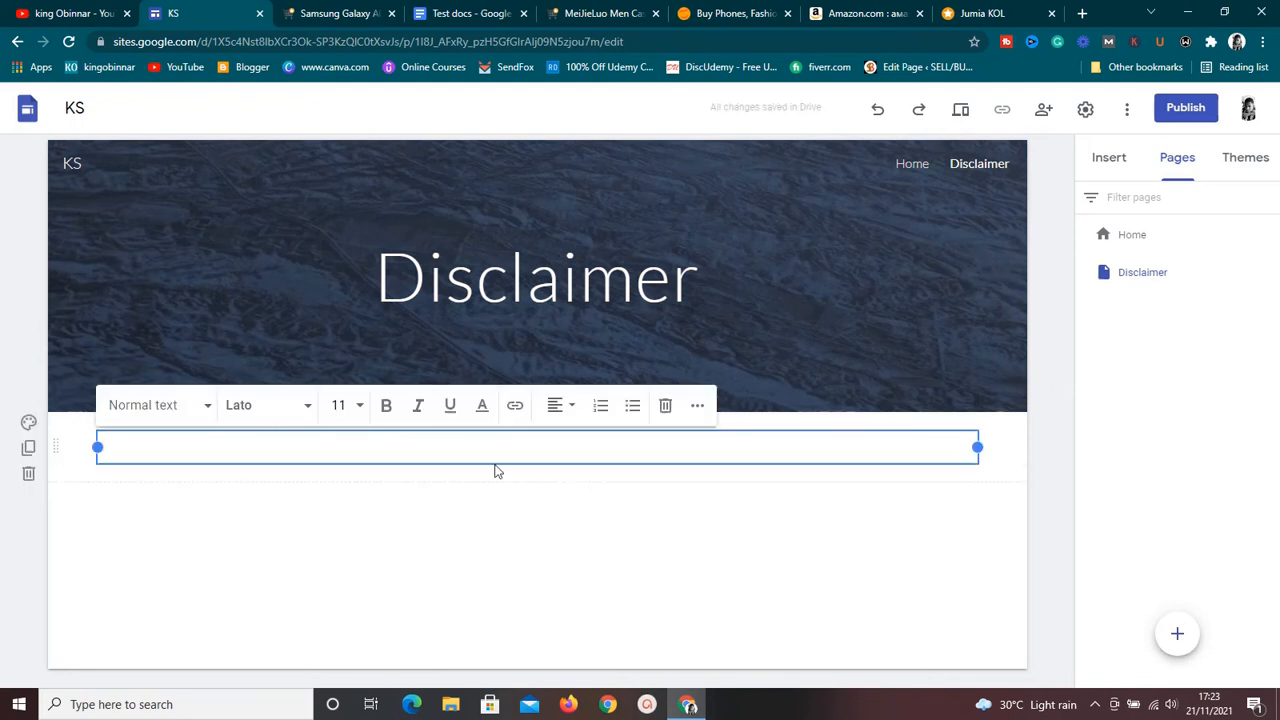
text(Thiss)
key(BackSpace)
text(hdjjdh)
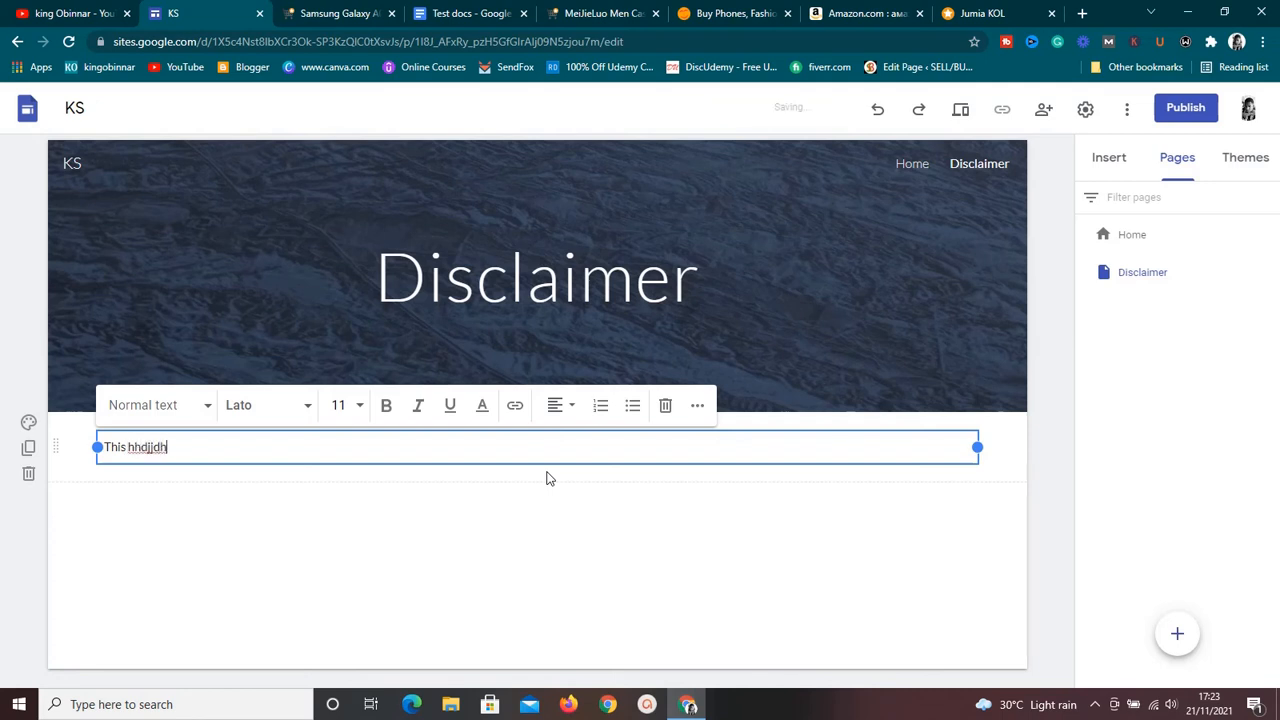
text(gggs ssjhjdhjdsjh)
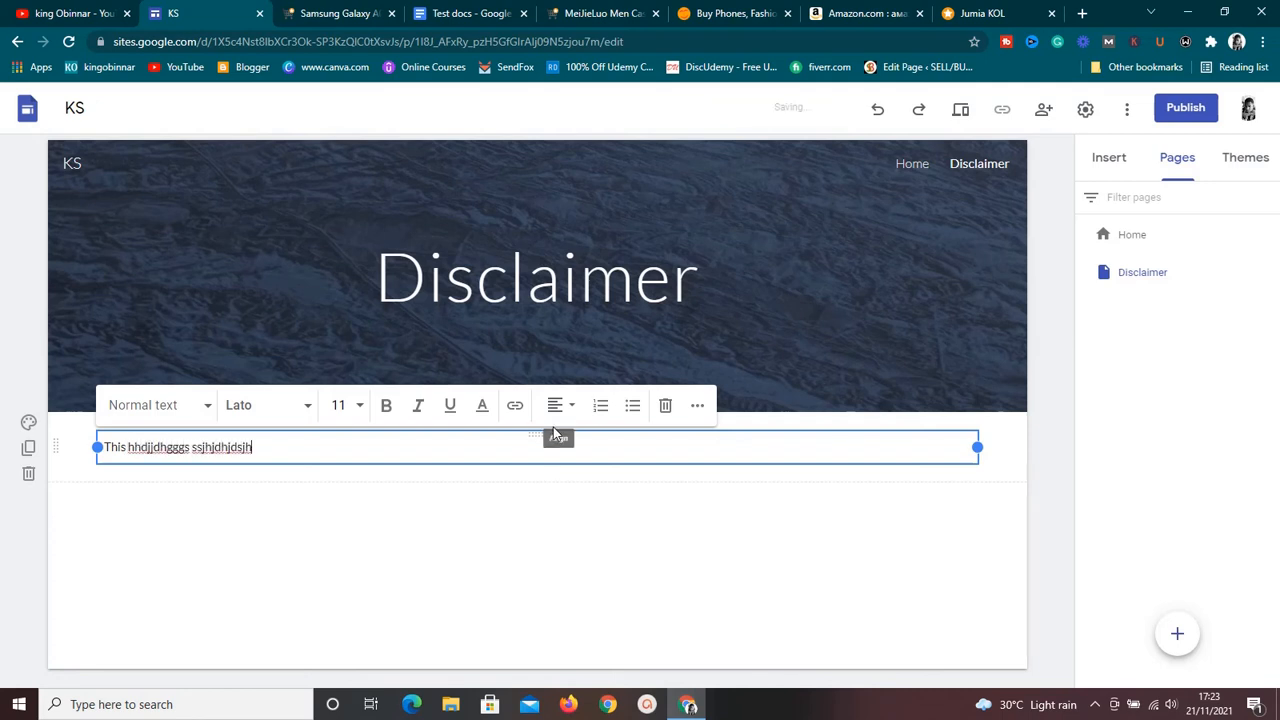
text( dhhdjjdjjdhhdh jjdhjdhdjdj)
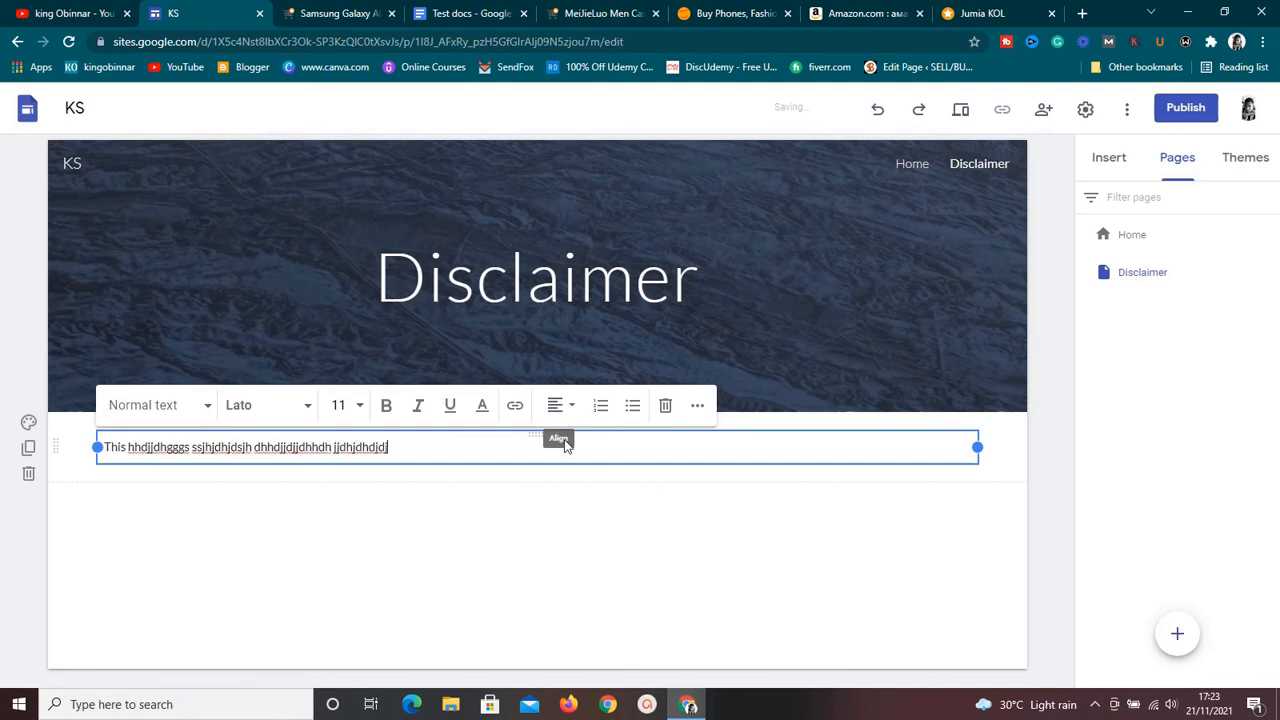
Step: Add two more pages to the site, named "About Us" and "Contact Us"
click(1183, 632)
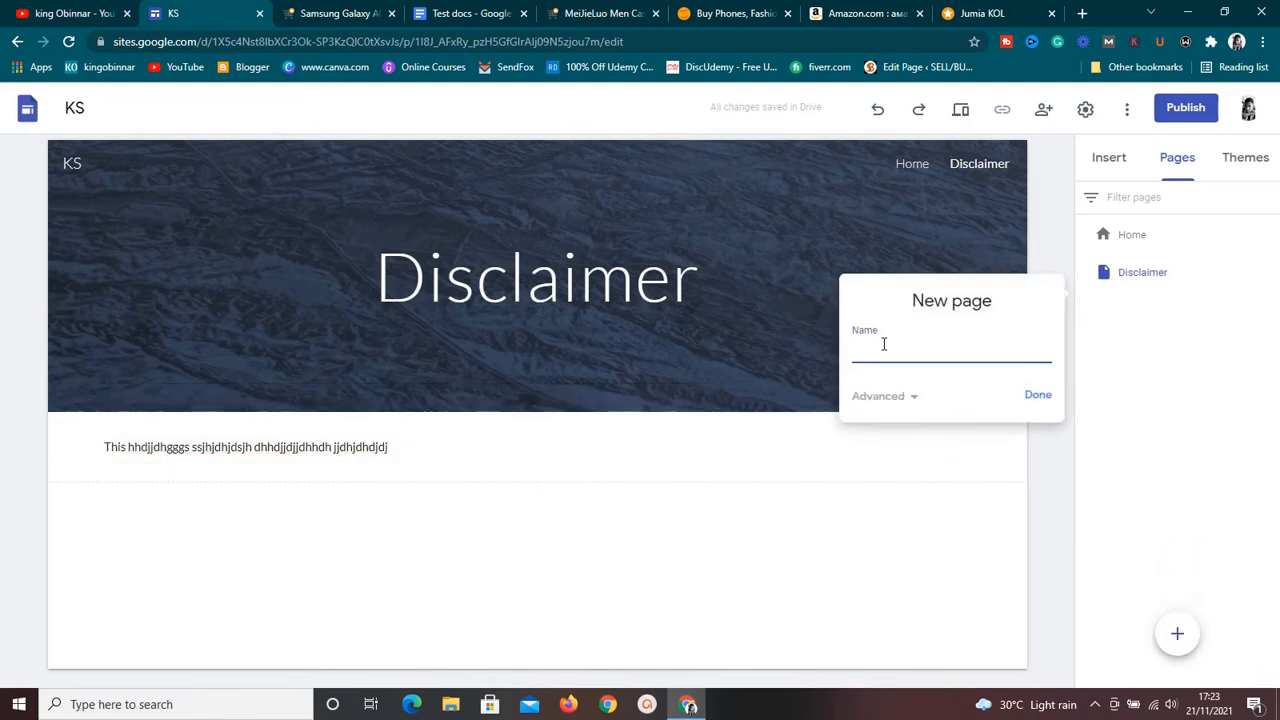
text(About Us)
click(1036, 397)
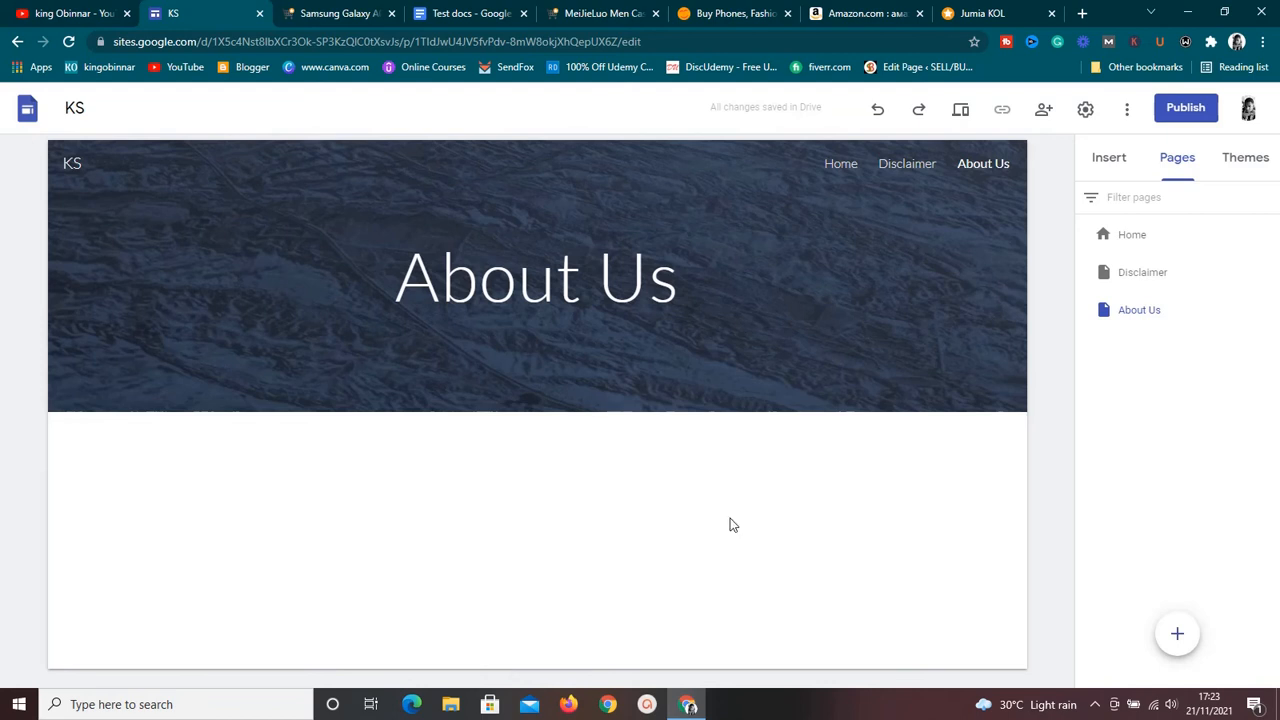
click(1177, 636)
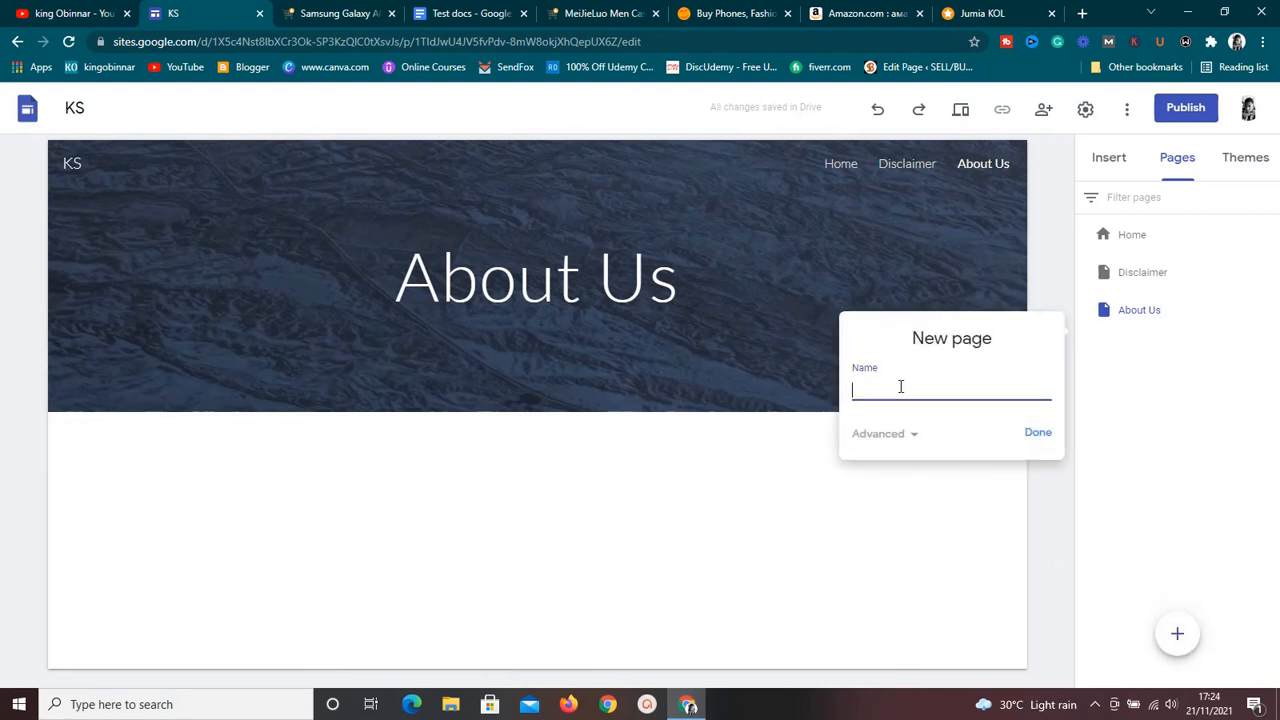
text(Contact Us)
click(1036, 440)
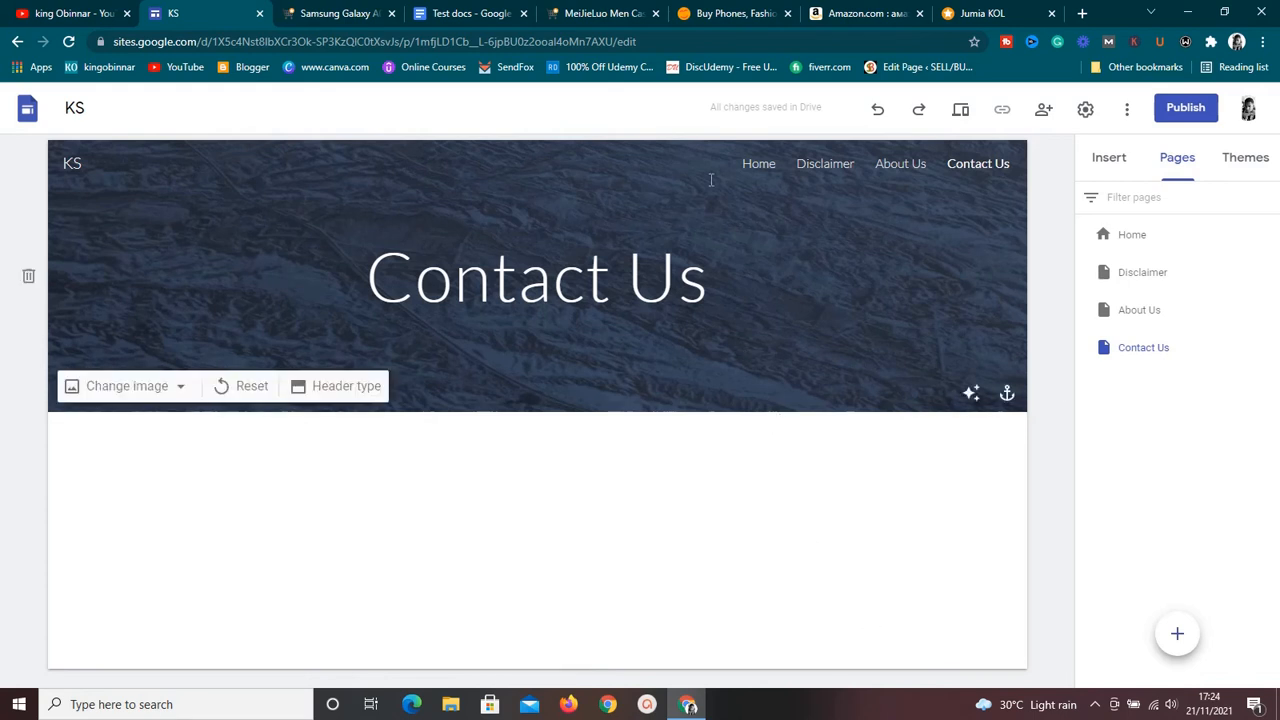
Step: Go back to the Home page and review its navigation links and store content
click(758, 165)
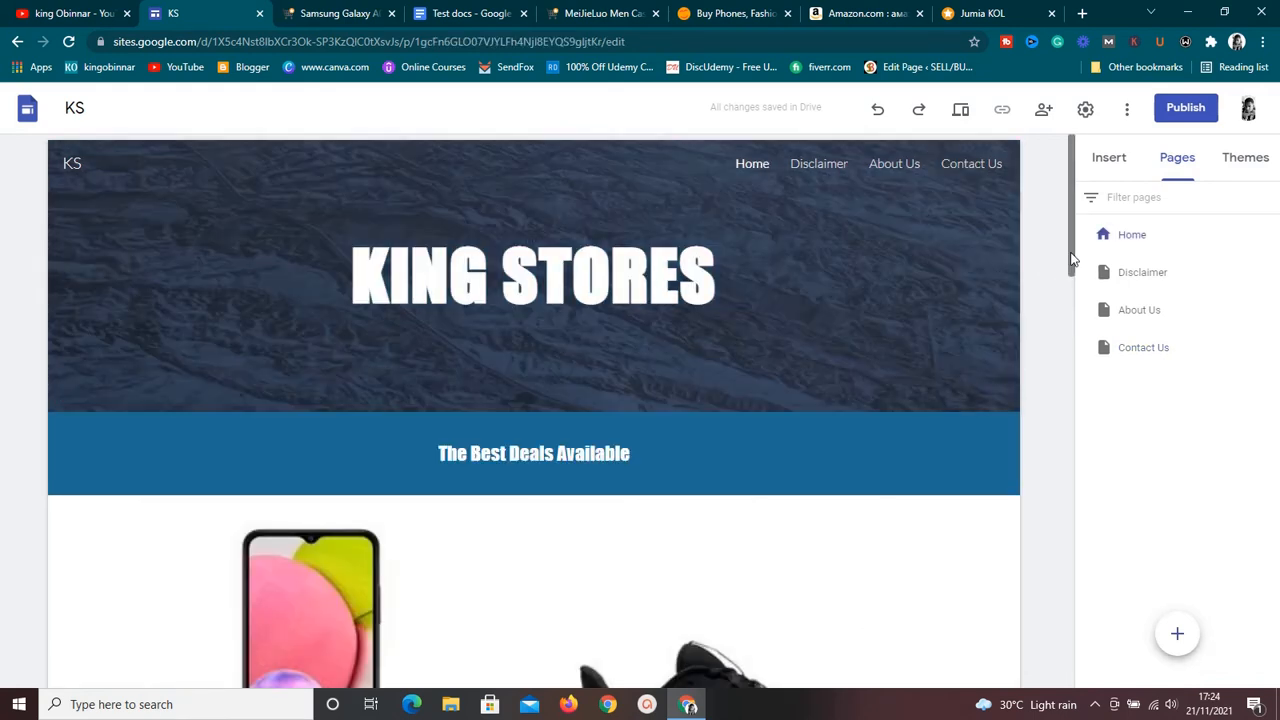
drag(1072, 260, 1044, 217)
mouse_move(942, 244)
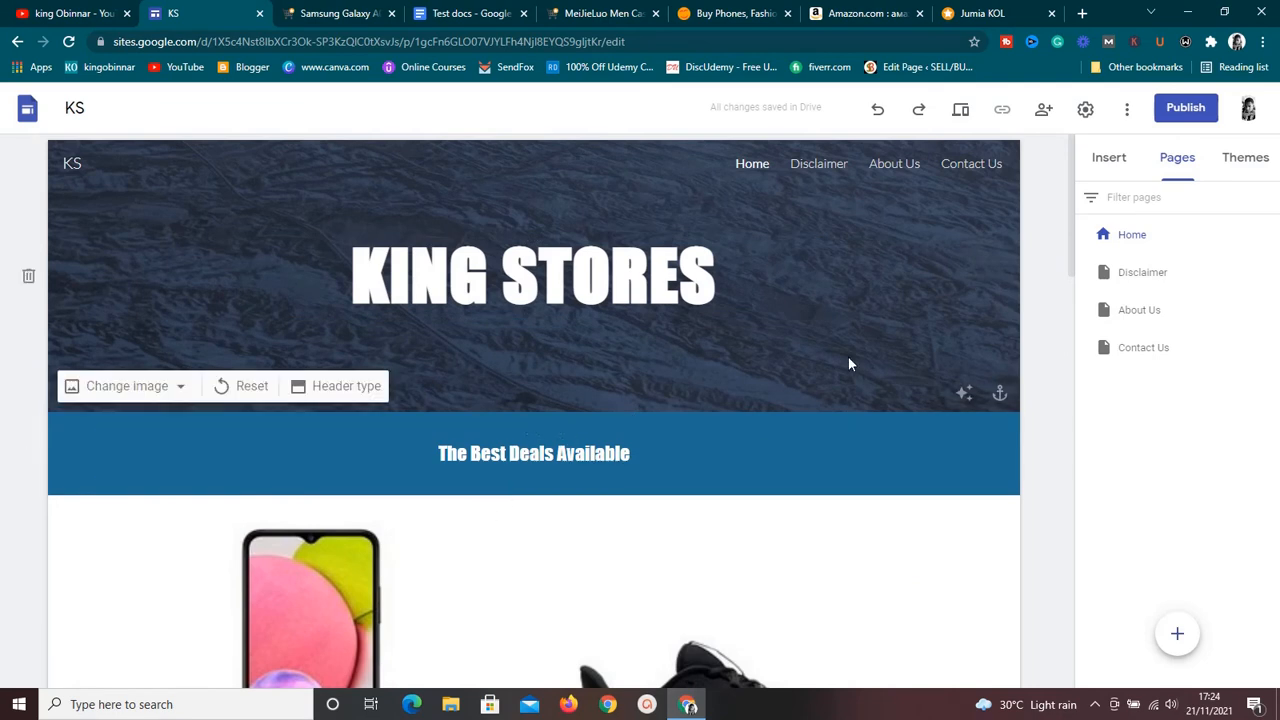
mouse_move(1073, 233)
mouse_down()
mouse_move(1075, 380)
mouse_move(1071, 225)
mouse_up()
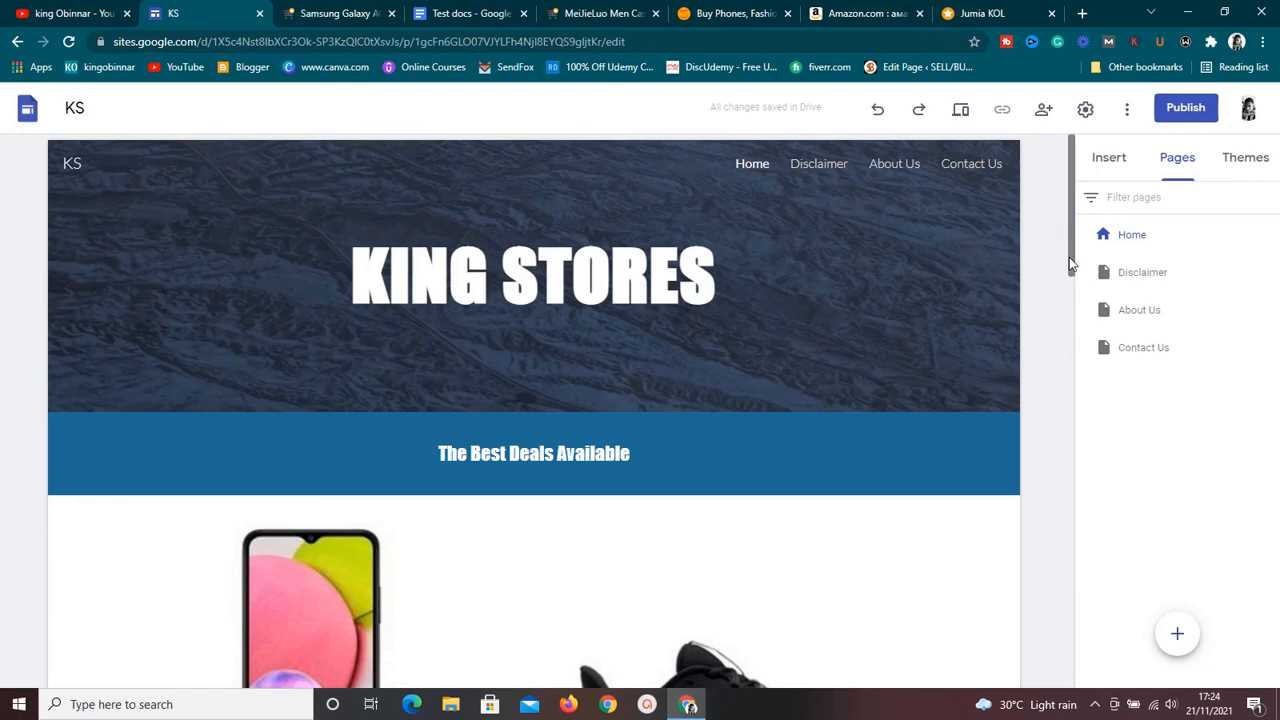
drag(1069, 257, 1071, 226)
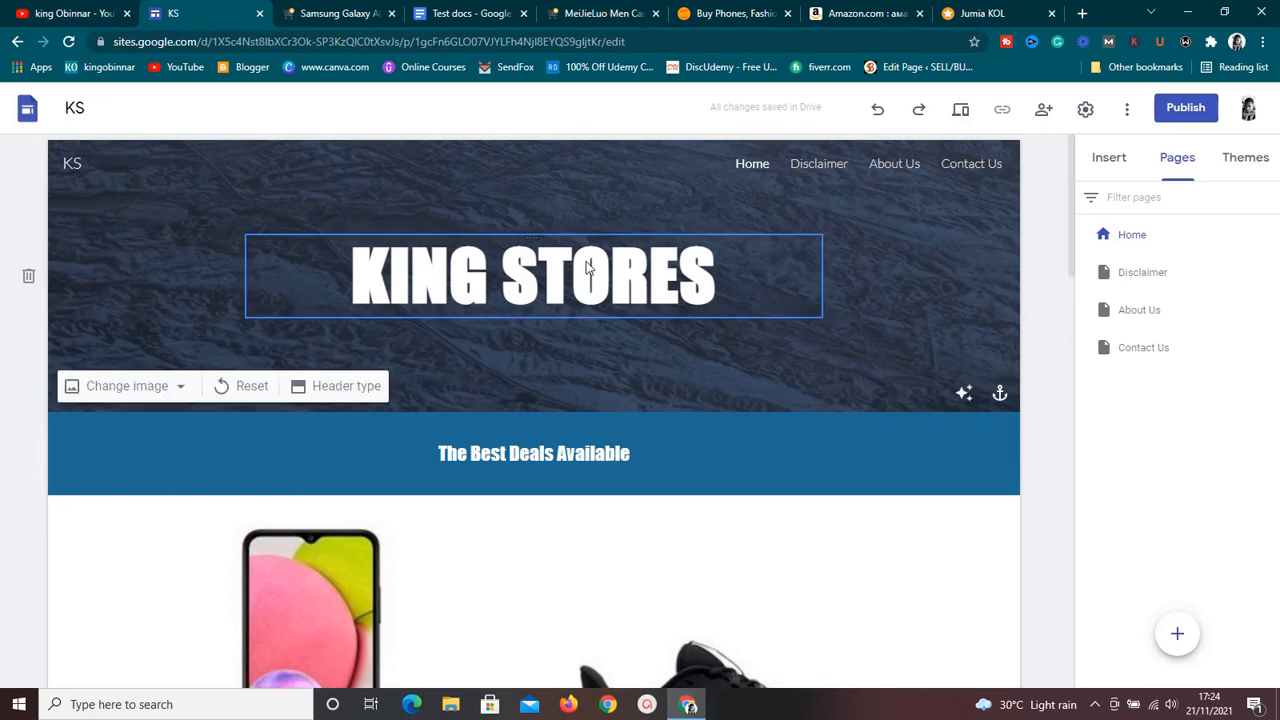
Step: Switch to YouTube and browse the channel's uploads for tutorials on custom domains and Facebook Pixels in Google Sites
click(44, 10)
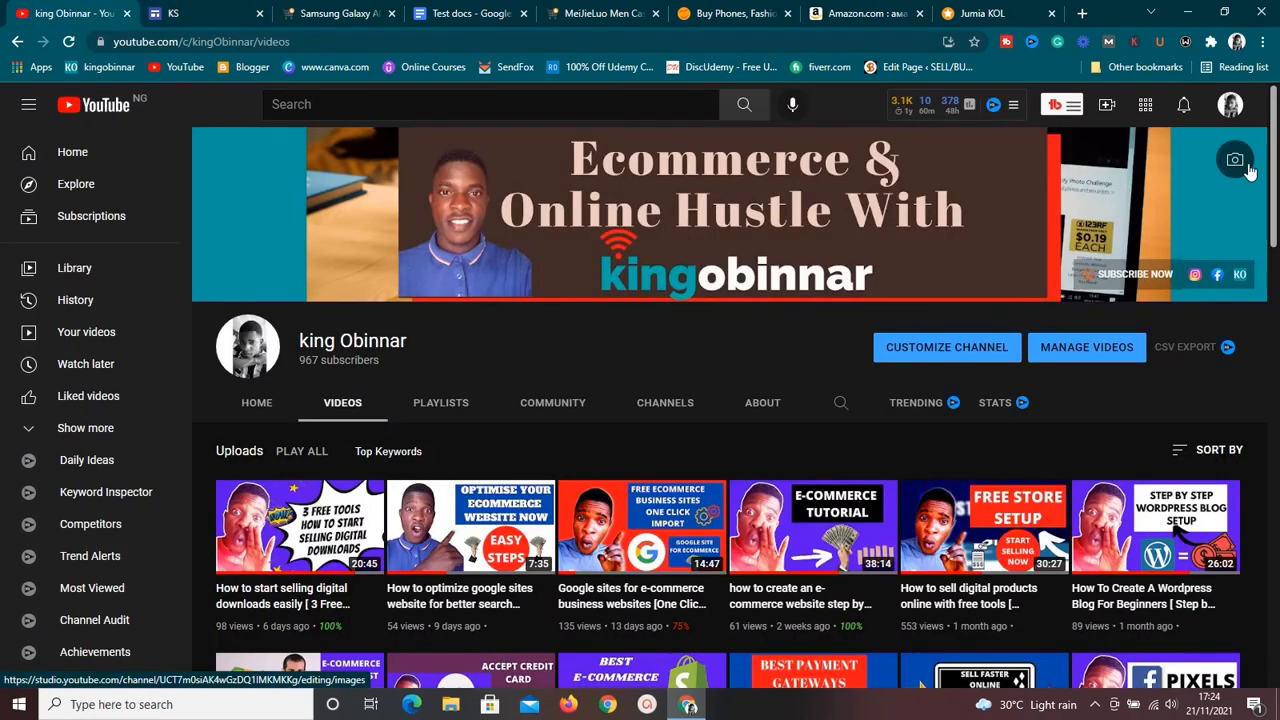
drag(1273, 172, 1273, 216)
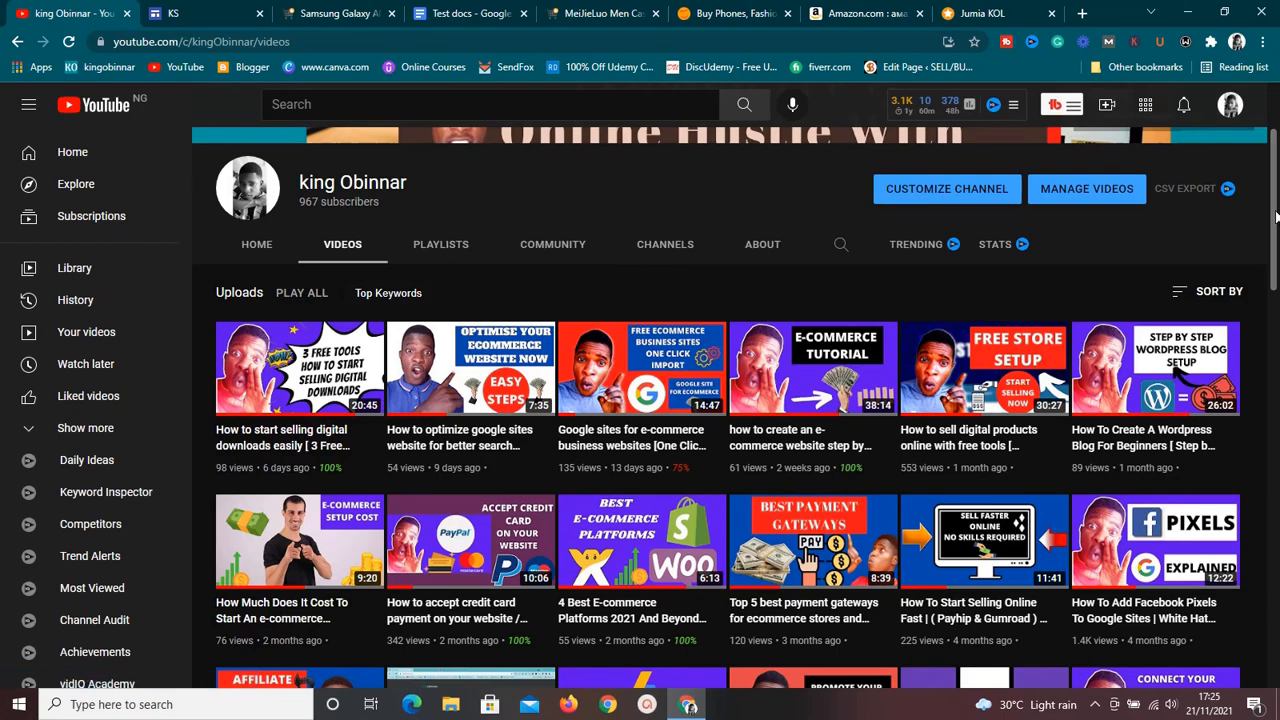
drag(1275, 220, 1275, 313)
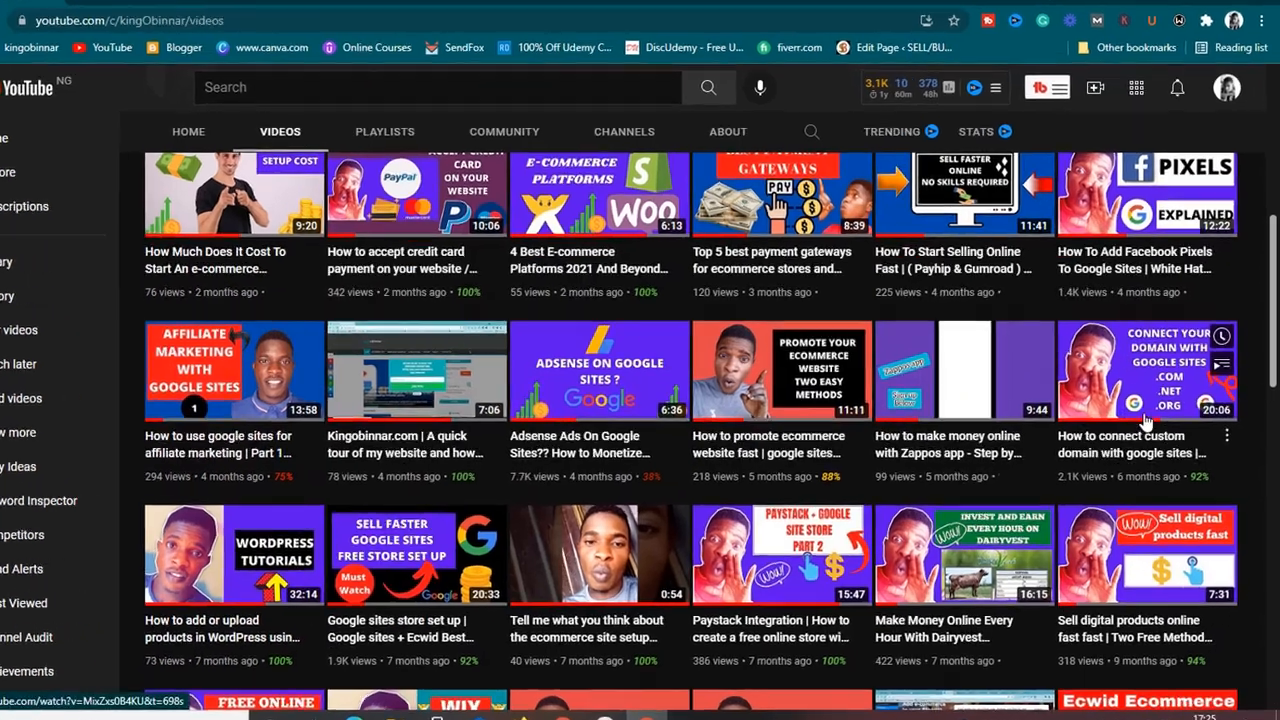
mouse_move(1159, 399)
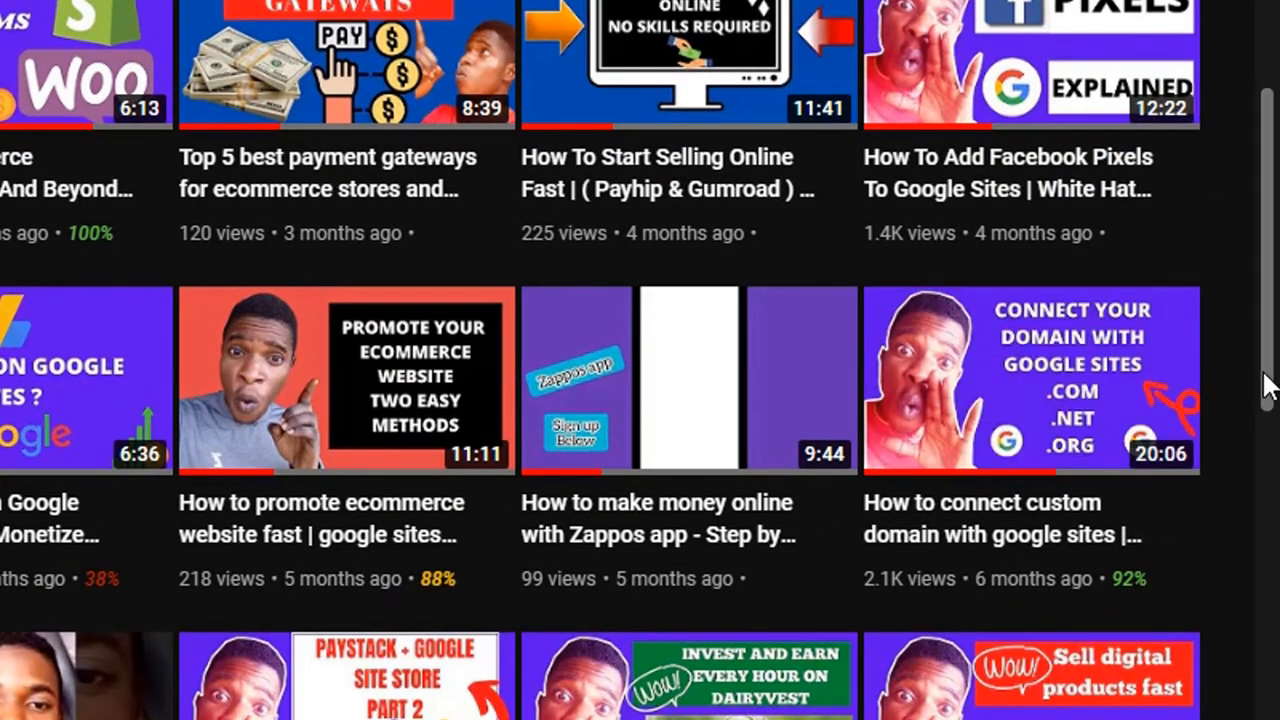
scroll(1268, 385, up, 3)
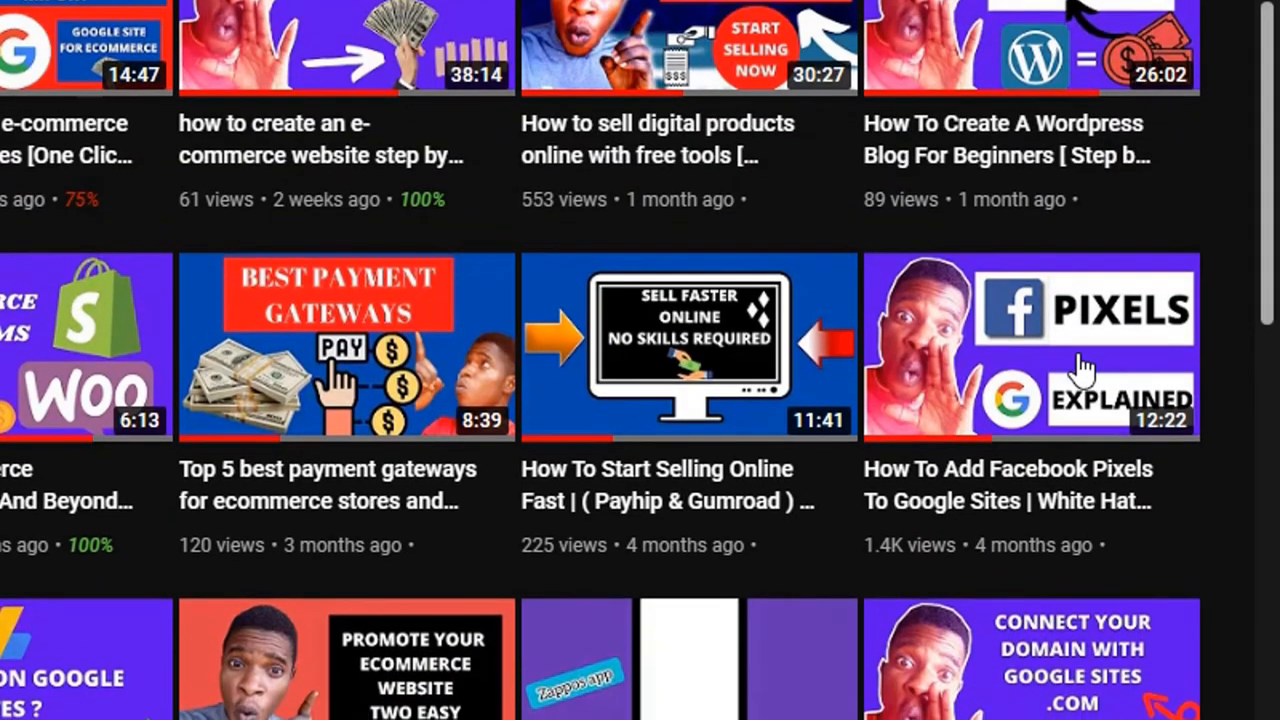
mouse_move(1040, 372)
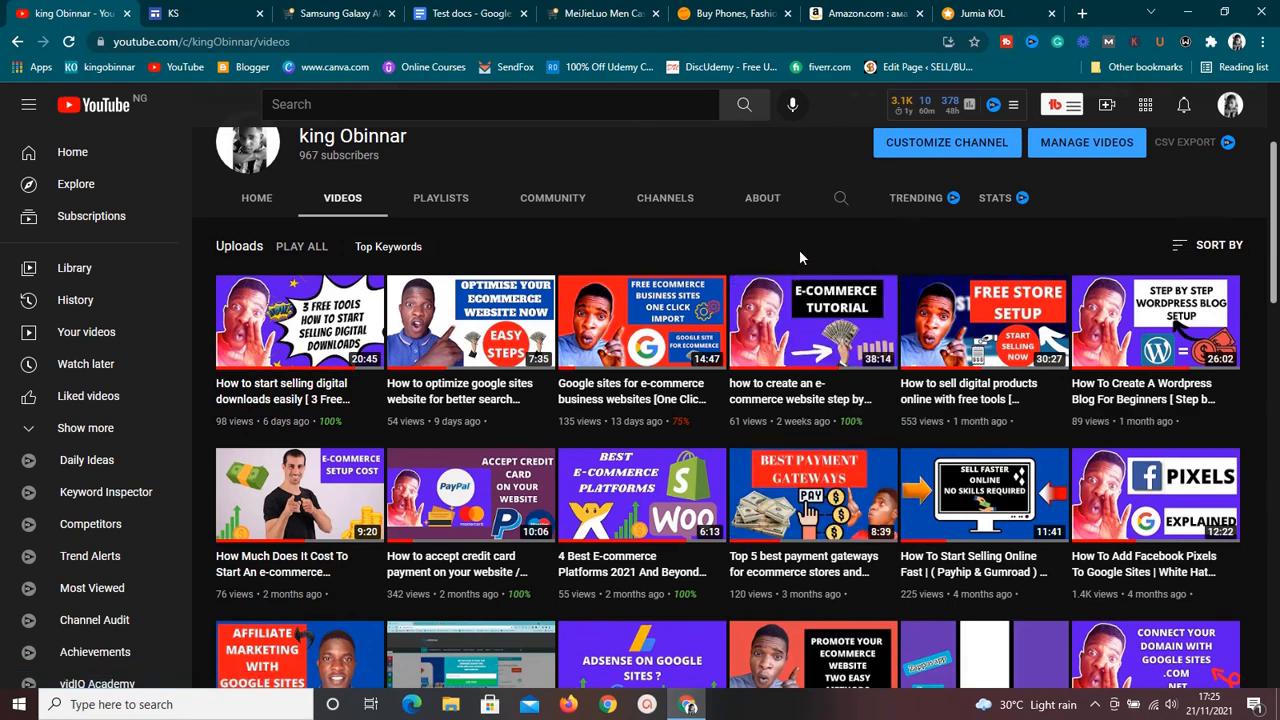
click(972, 12)
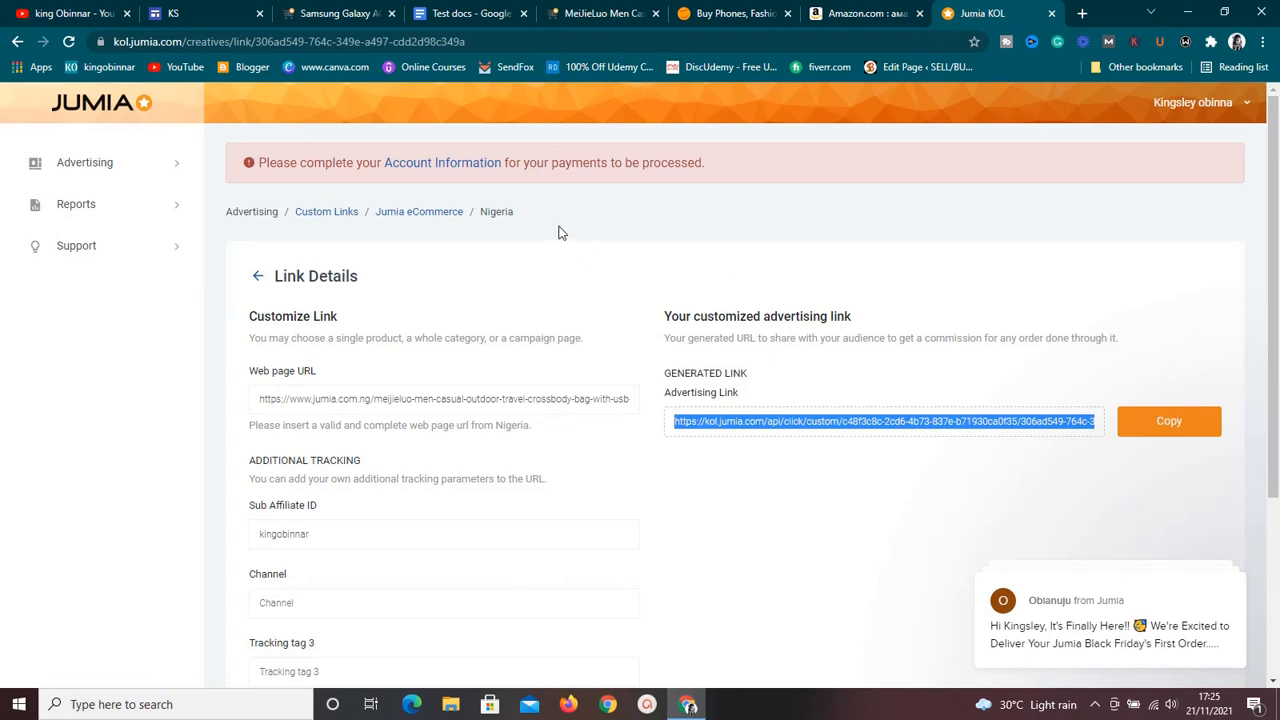
click(72, 12)
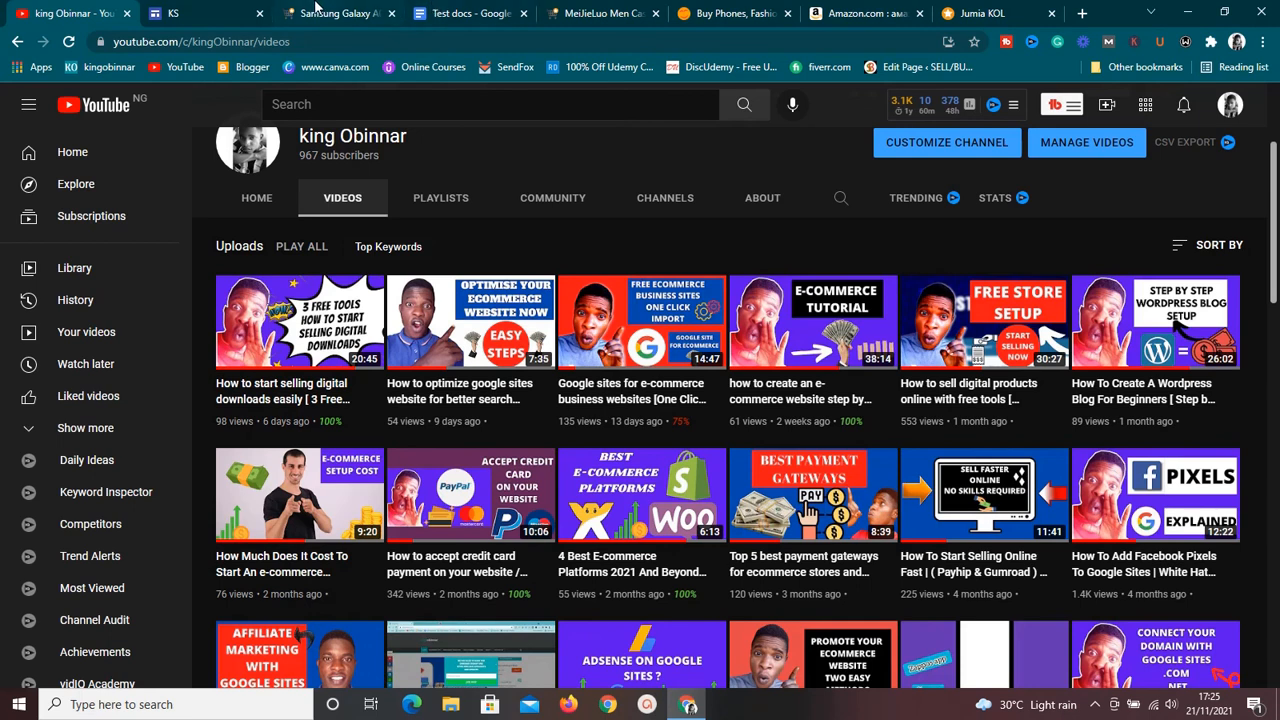
click(316, 8)
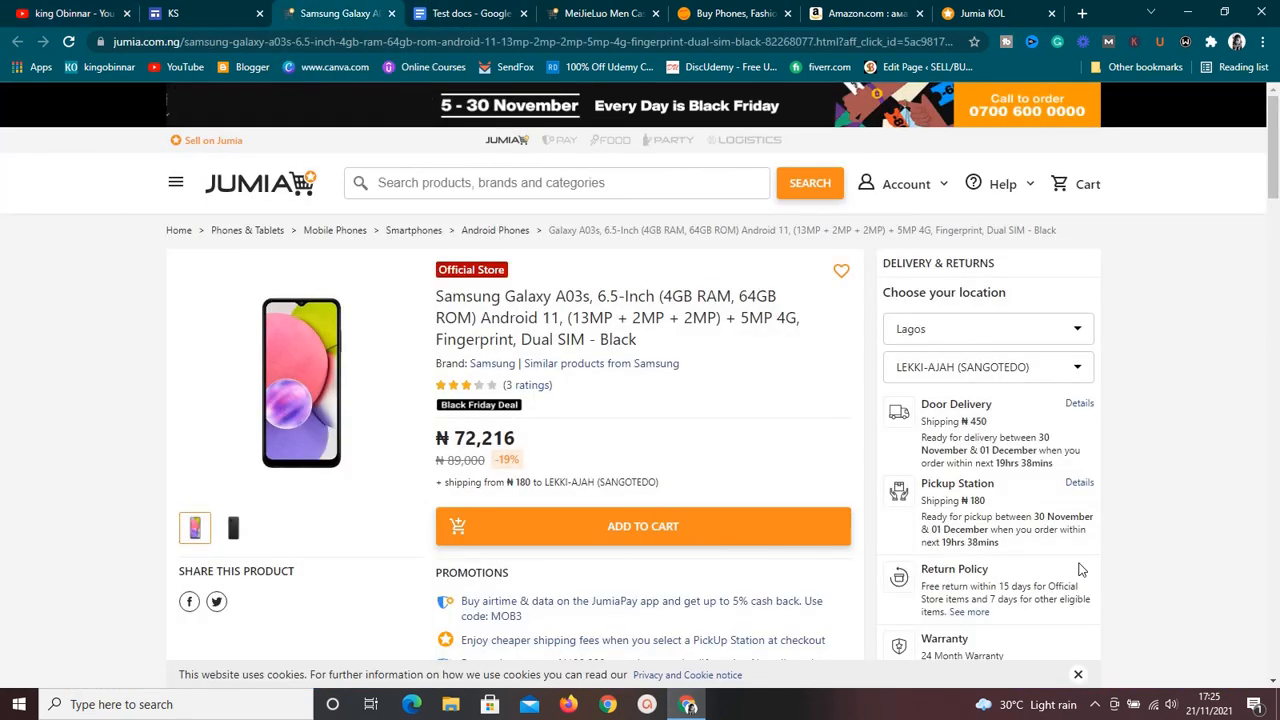
click(1097, 705)
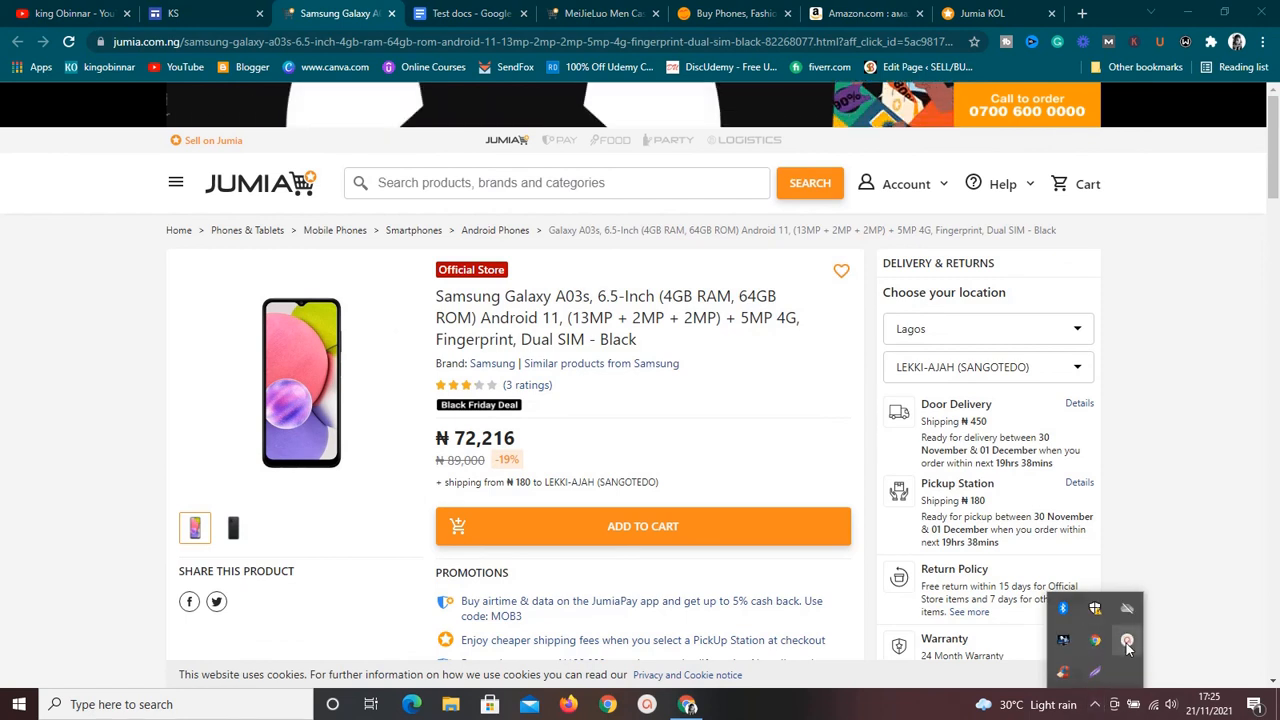
click(1124, 641)
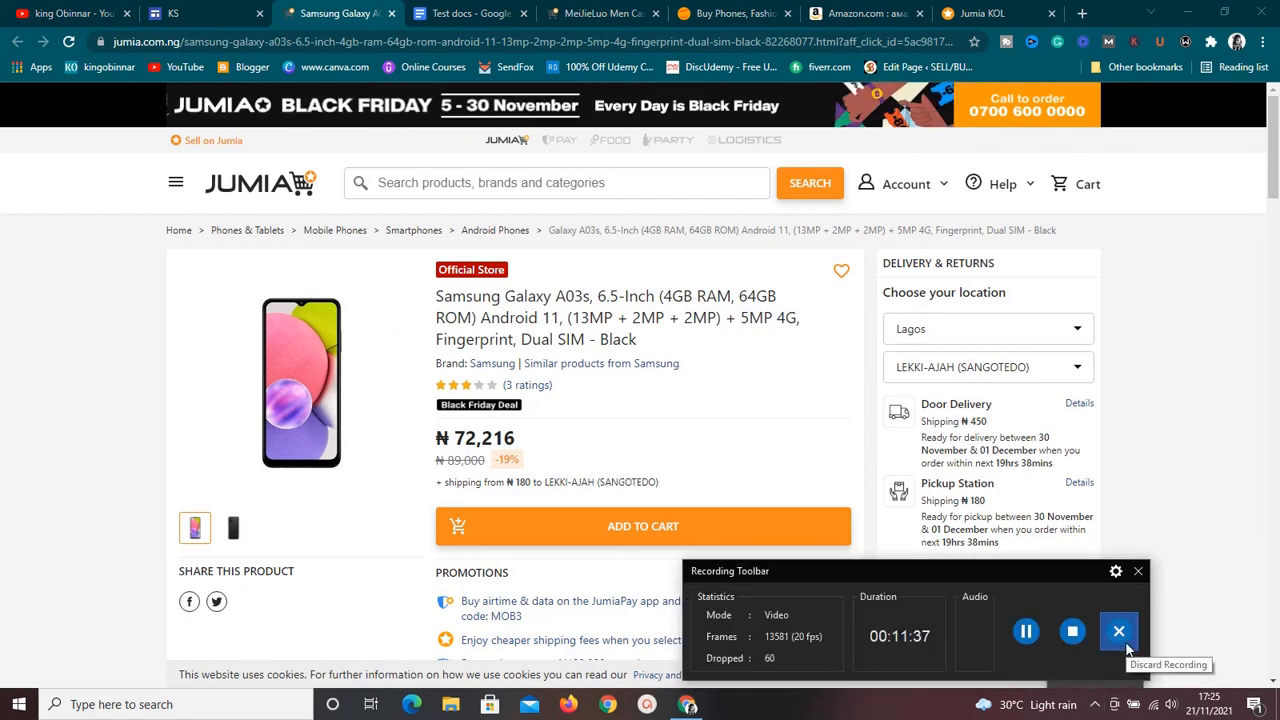